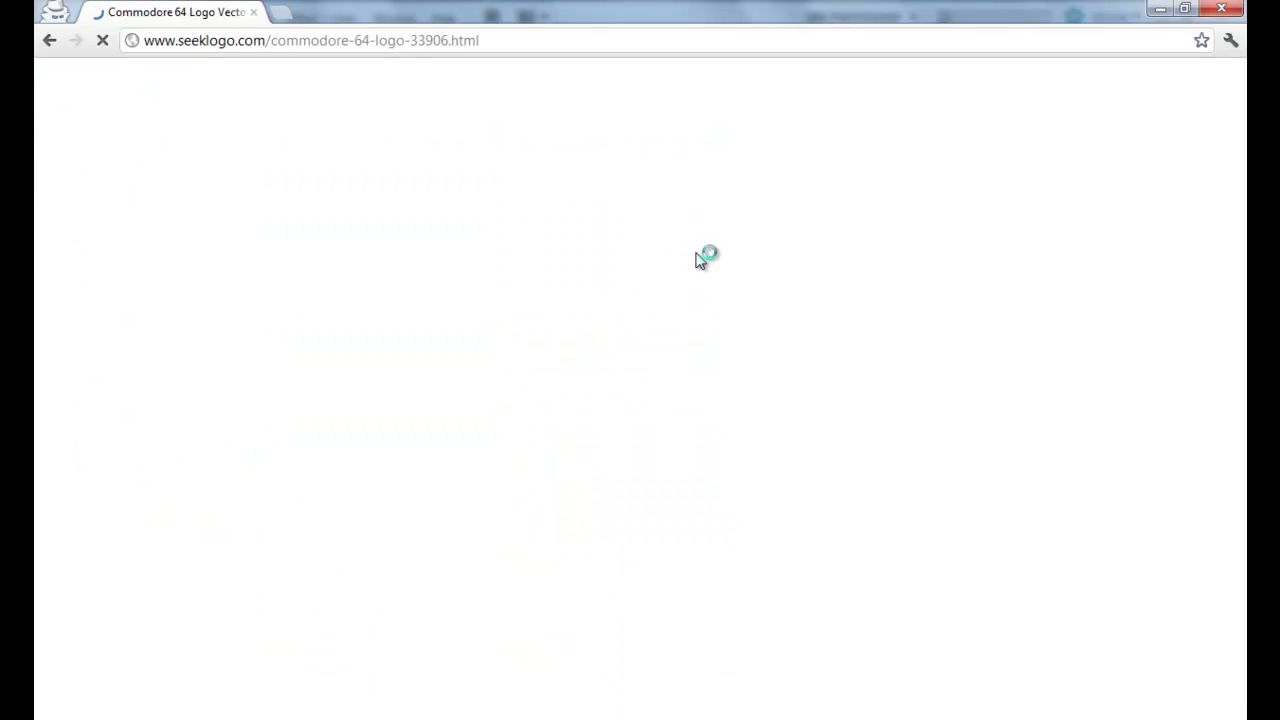
Enter the verification code shown for the Commodore 64 logo and download its vector file
type("15613")
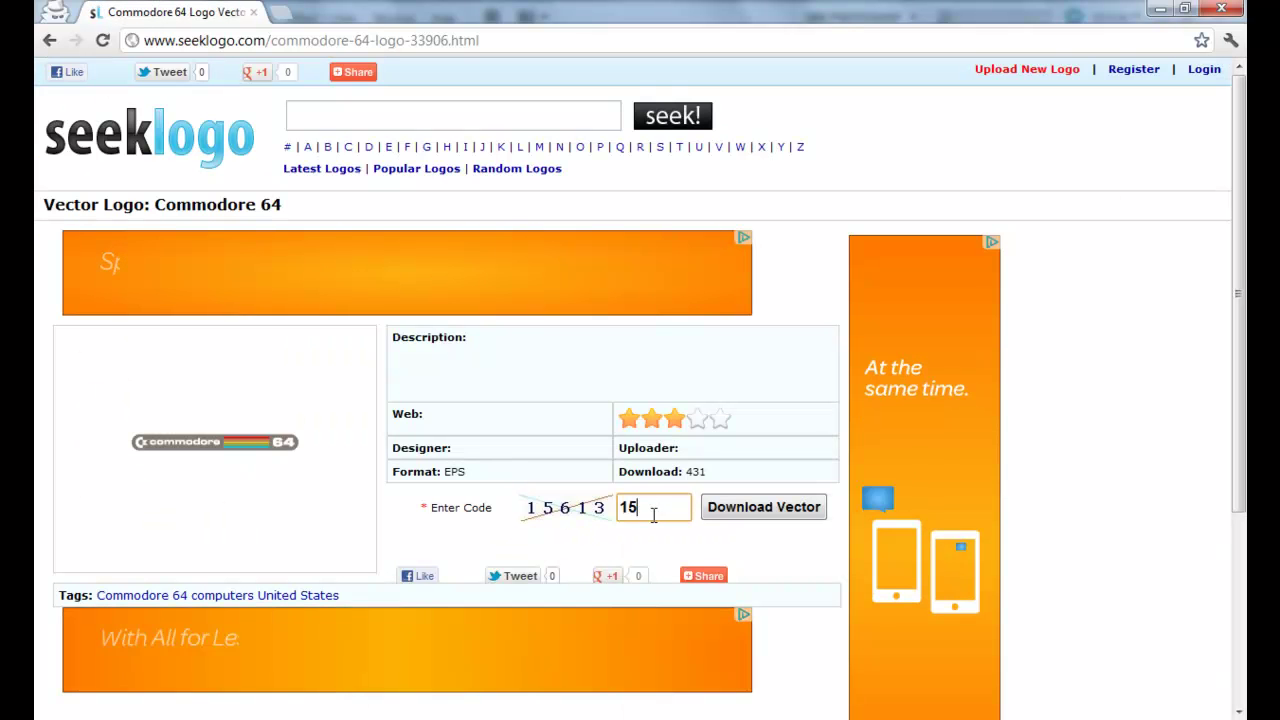
left_click(725, 507)
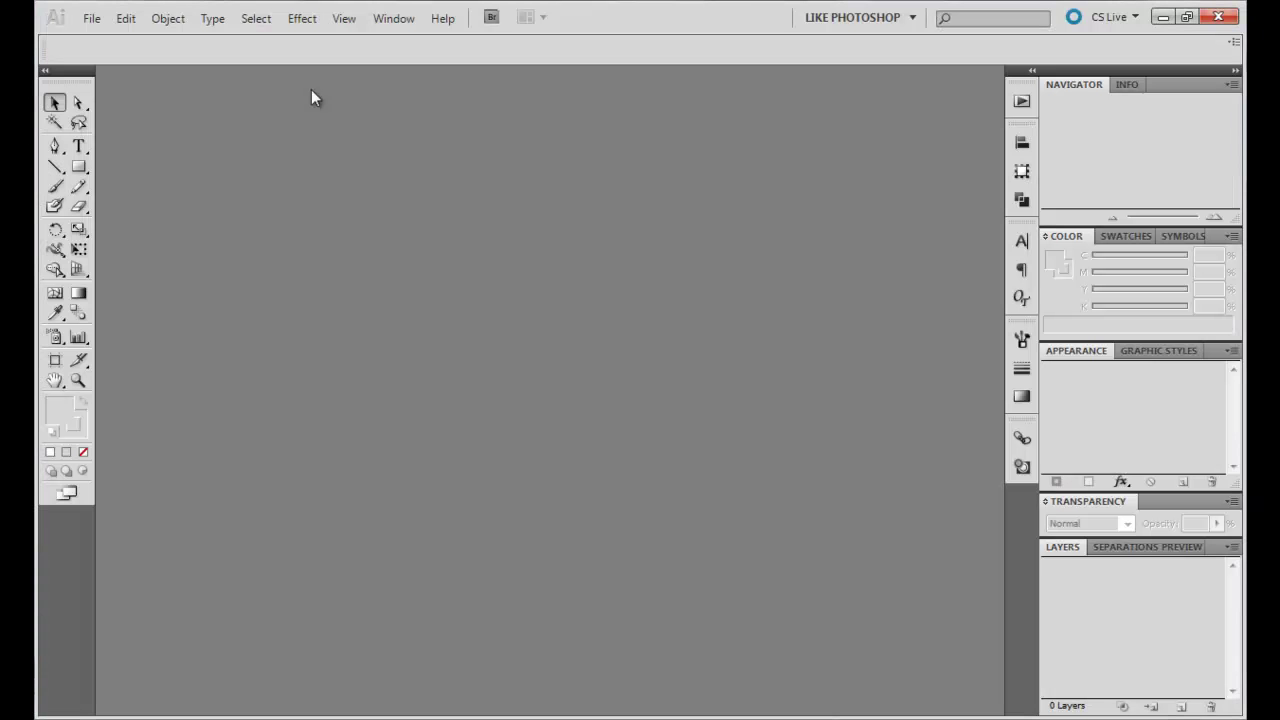
Switch to Illustrator and open the recent file xbox360_faceplate_case_templates
left_click(93, 19)
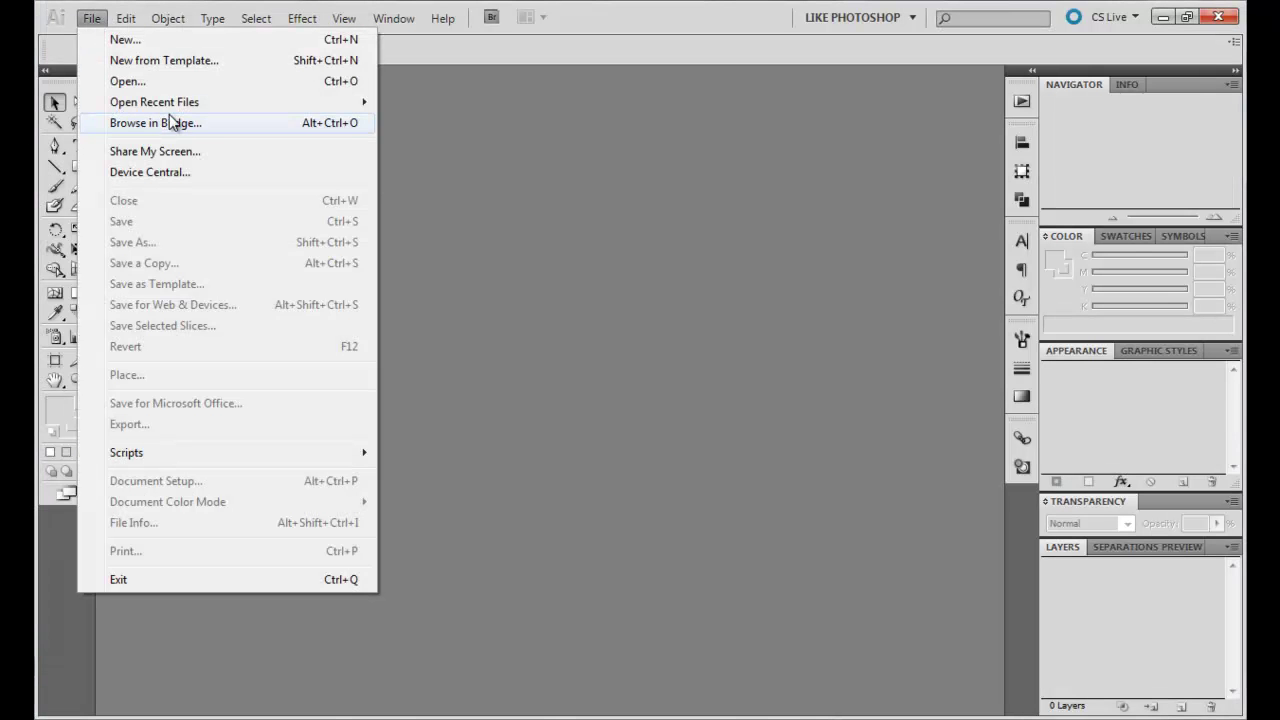
mouse_move(175, 113)
left_click(412, 102)
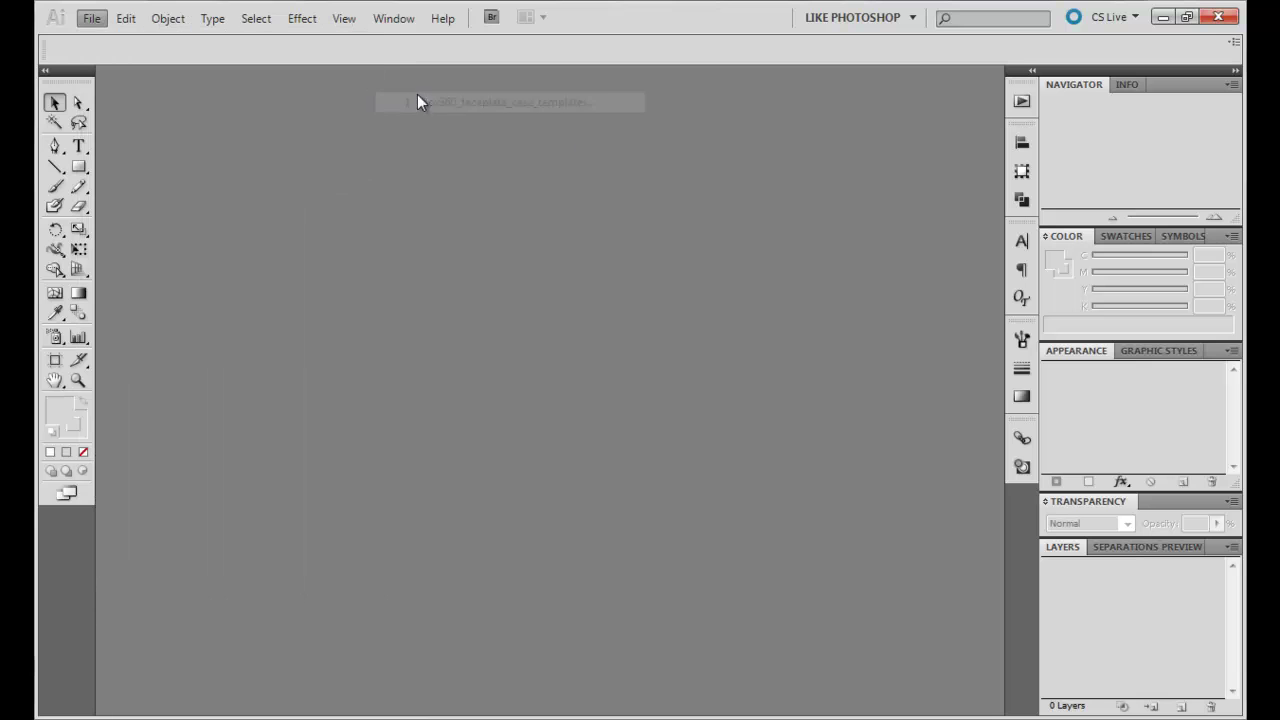
left_click(795, 281)
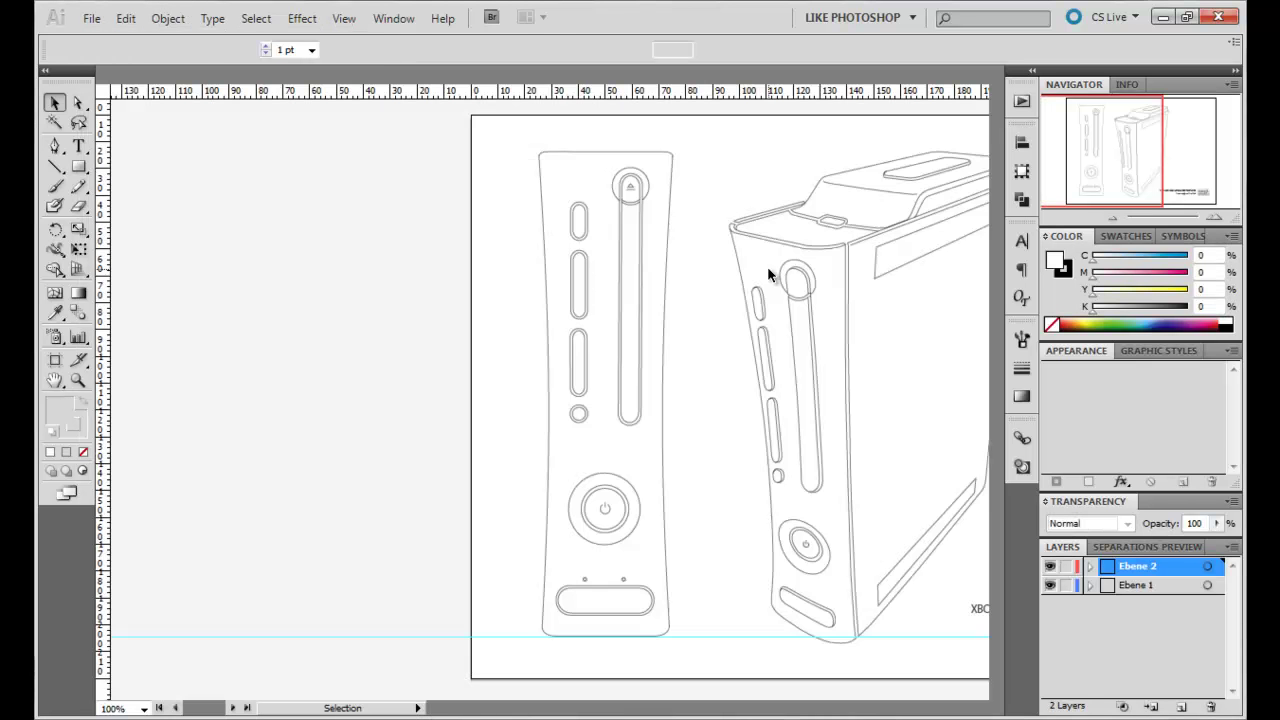
Delete the perspective console drawing from the template, keeping only the front faceplate outline
left_click_drag(697, 708, 709, 708)
left_click(1090, 566)
left_click_drag(363, 134, 884, 652)
key("Delete")
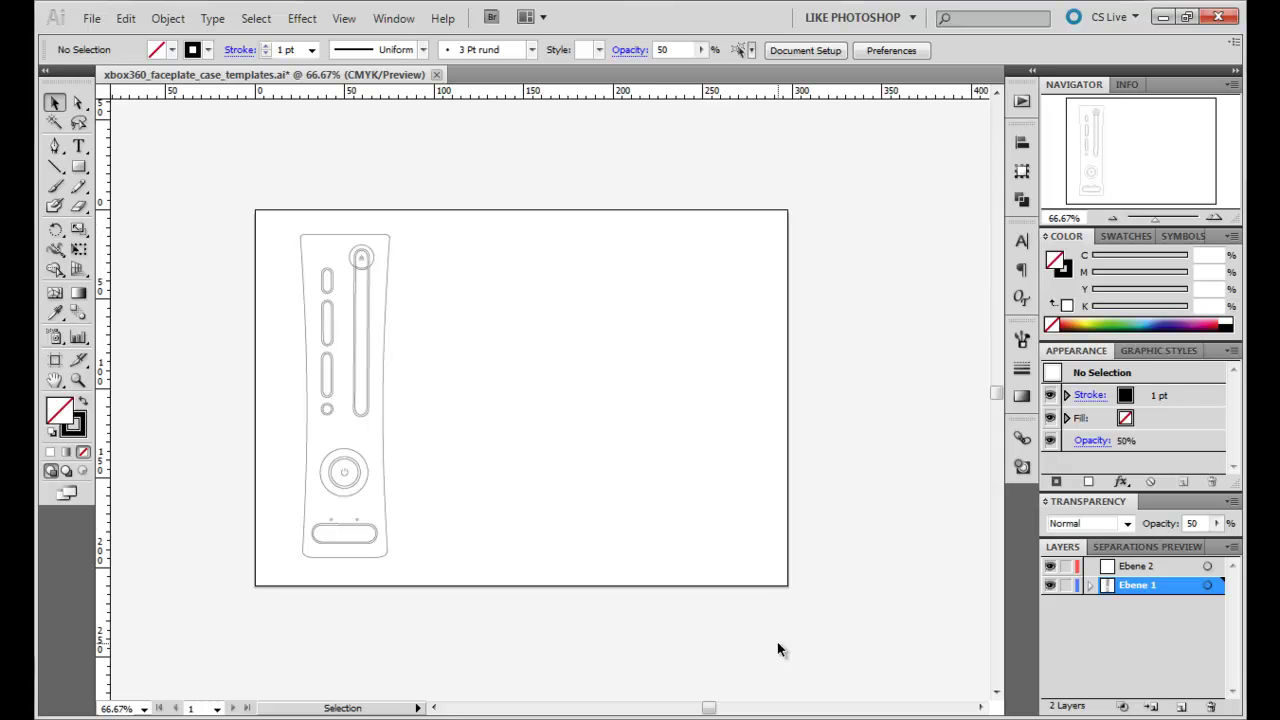
Rotate the whole faceplate drawing by 90 degrees so it lies horizontally
key("ctrl+a")
key("ctrl+shift+a")
key("ctrl+a")
left_click(168, 18)
mouse_move(200, 34)
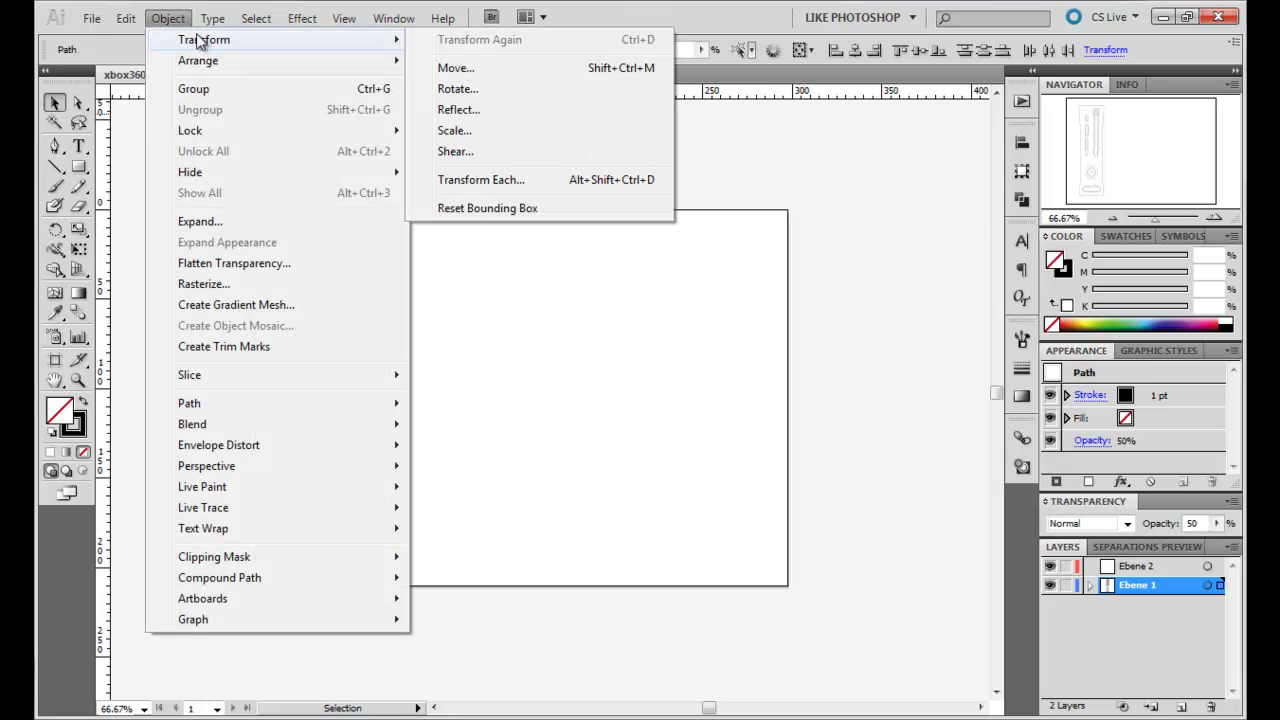
left_click(457, 86)
type("90")
key("Return")
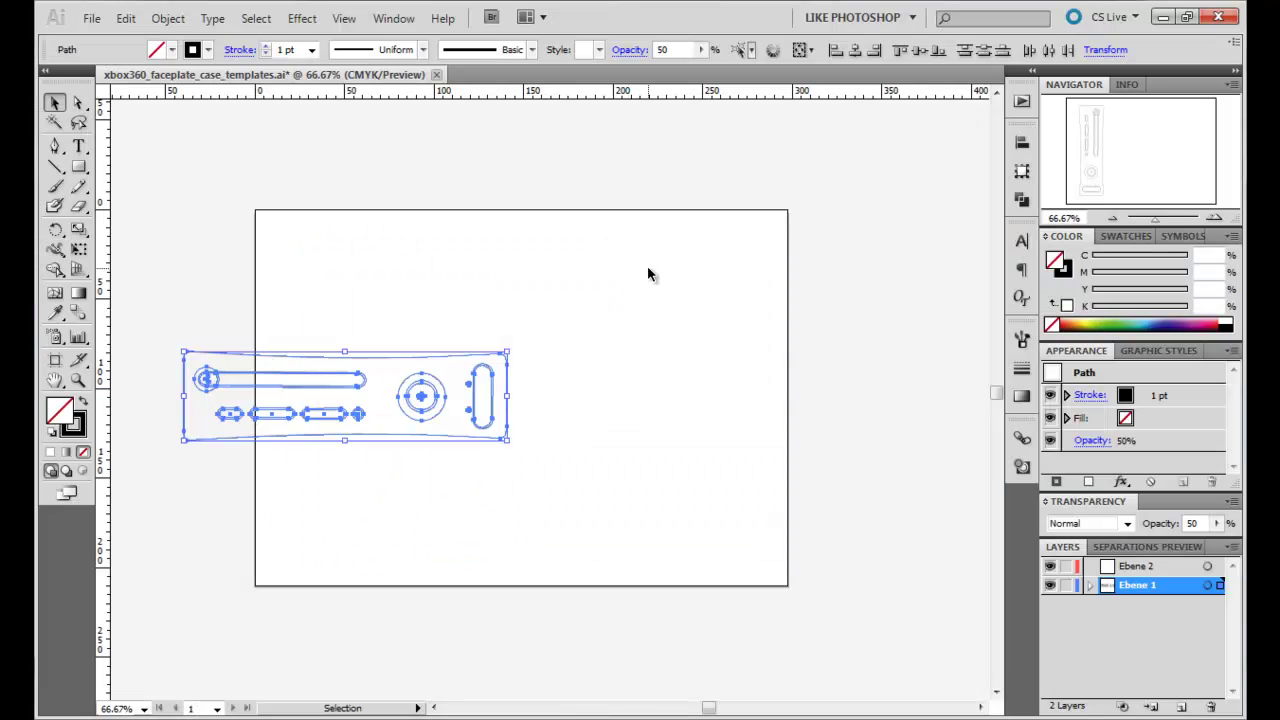
Move the rotated faceplate fully onto the artboard, into its upper right area
key("Right")
key("Right")
key("Right")
key("Right")
key("Right")
key("Right")
key("Right")
key("Right")
key("Right")
key("Right")
key("Right")
key("Right")
key("Right")
key("Right")
key("Right")
key("Right")
key("Right")
key("Right")
key("Right")
key("Right")
key("Right")
key("Right")
key("Right")
key("Right")
key("Right")
key("Right")
key("Right")
key("Right")
key("Right")
key("Right")
key("Right")
key("Right")
key("Right")
key("Right")
key("Right")
key("Right")
key("Right")
key("Right")
key("Right")
key("Right")
key("Right")
key("Right")
key("Right")
key("Right")
key("Right")
key("Right")
key("Right")
key("Right")
key("Right")
key("Right")
key("Right")
key("Right")
key("Right")
key("Right")
key("Right")
key("Right")
left_click_drag(457, 362, 677, 264)
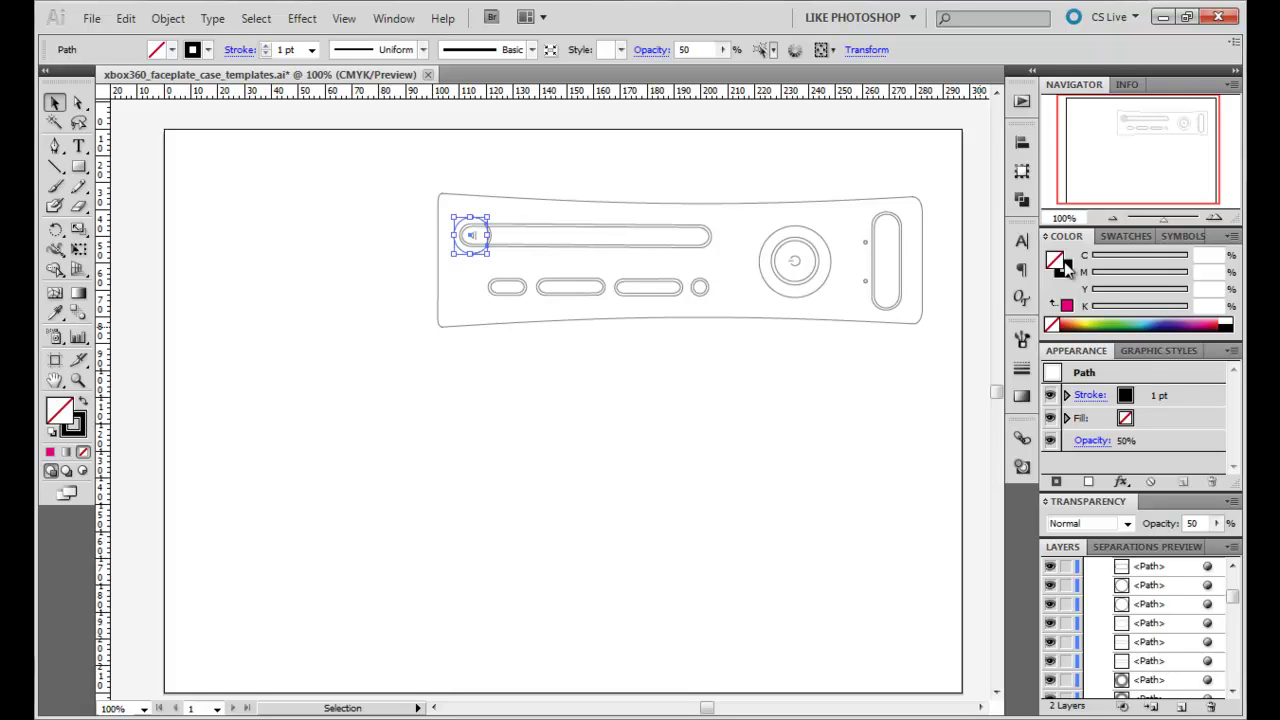
Set the stroke of the circle around the eject button to the magenta swatch
left_click(1066, 270)
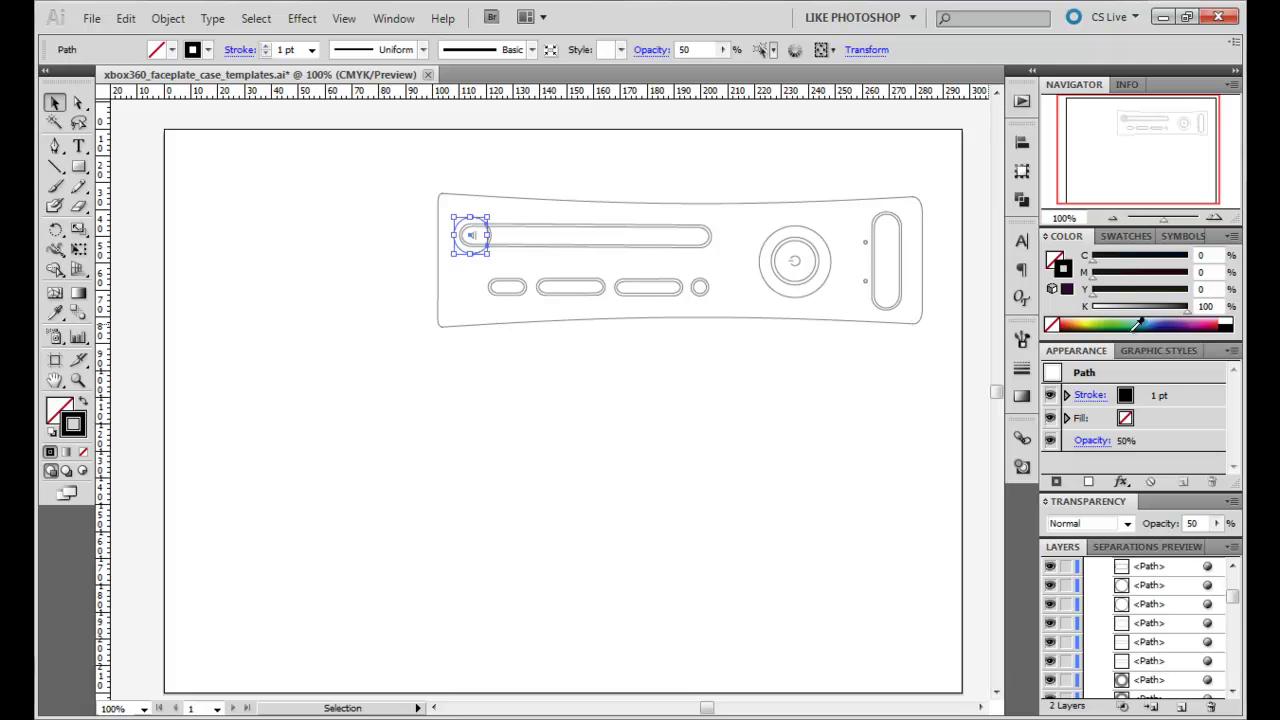
left_click(1066, 290)
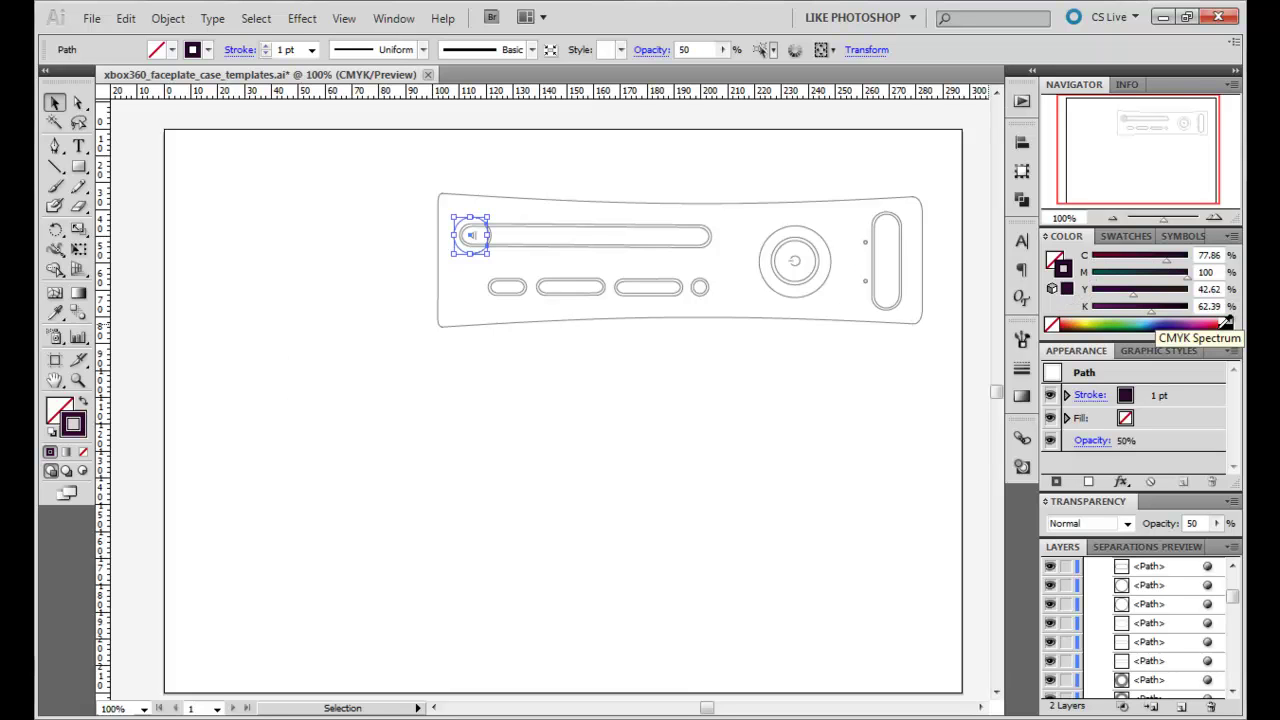
left_click(1126, 236)
left_click(1147, 280)
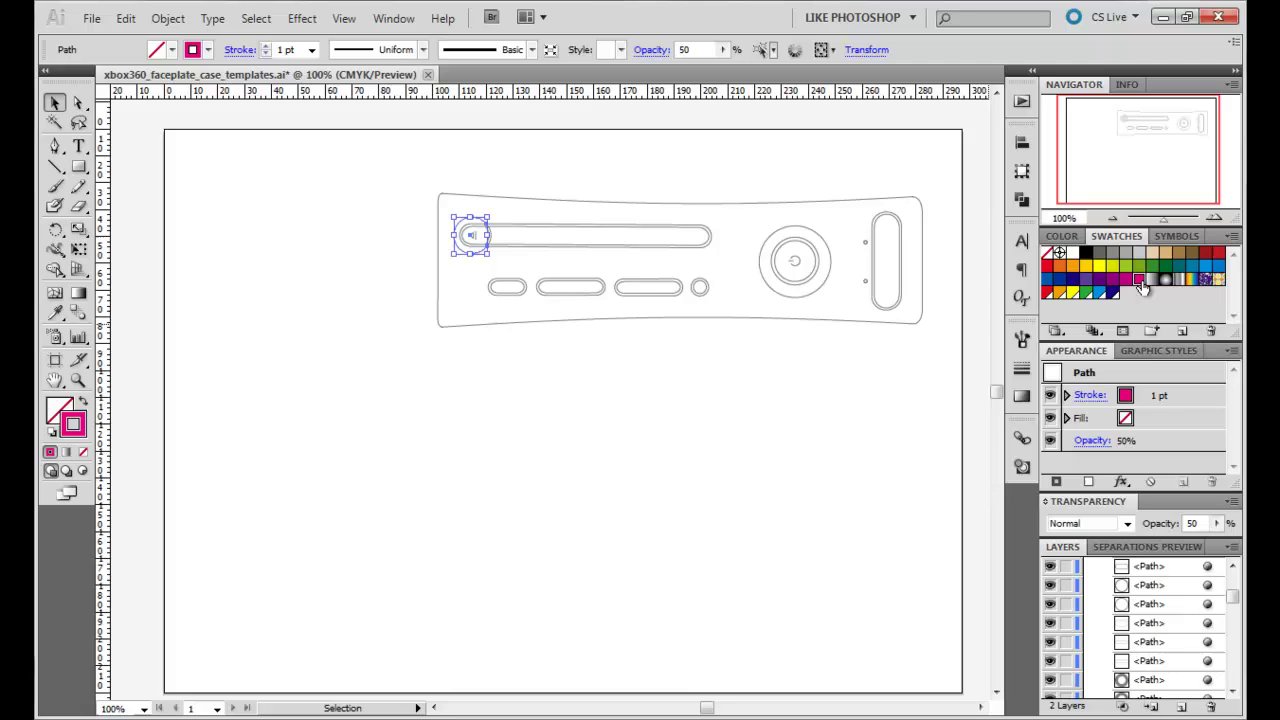
left_click(1062, 236)
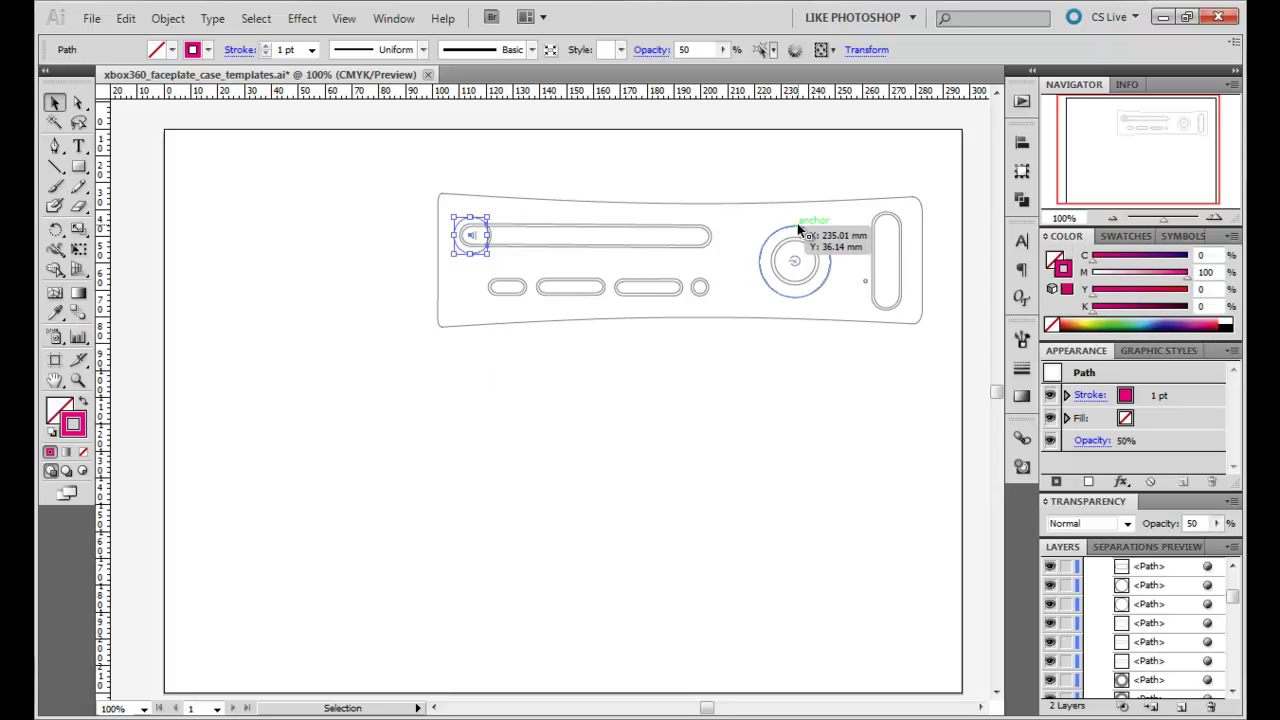
Apply the magenta stroke to both outer rings around the power button and the vertical slot's outer outline
left_click(813, 255)
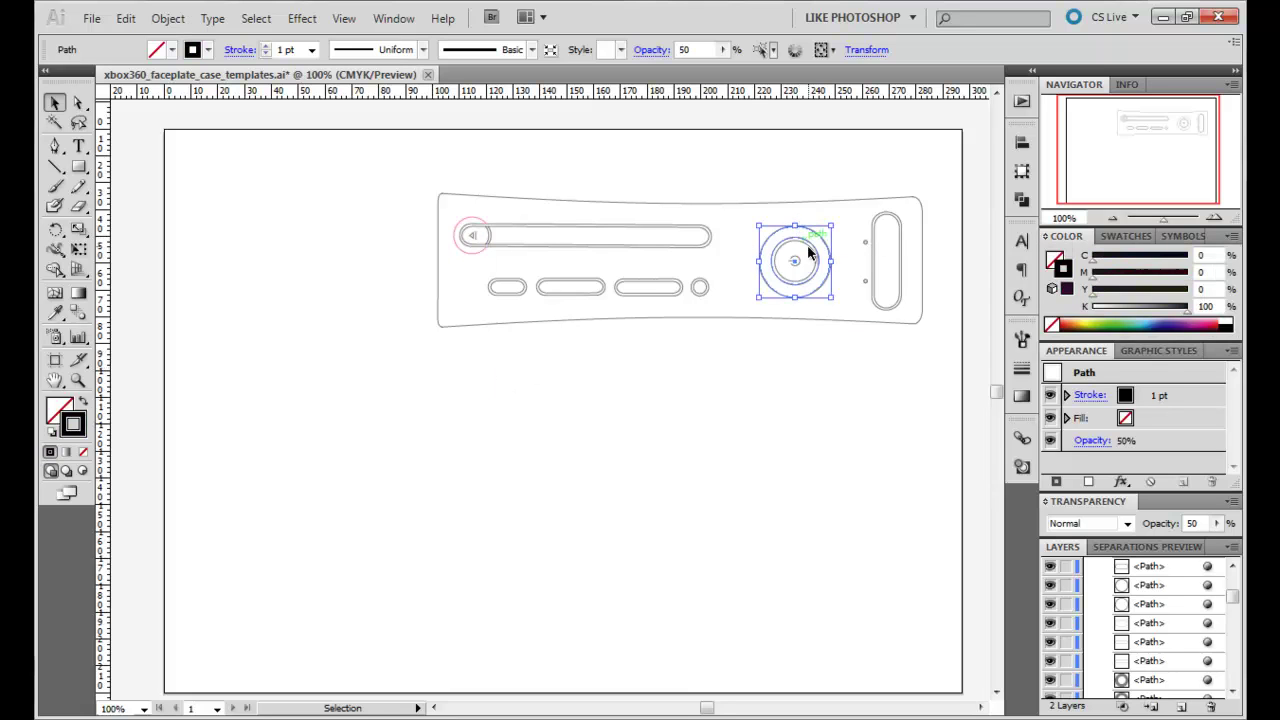
left_click(1126, 236)
left_click(1140, 282)
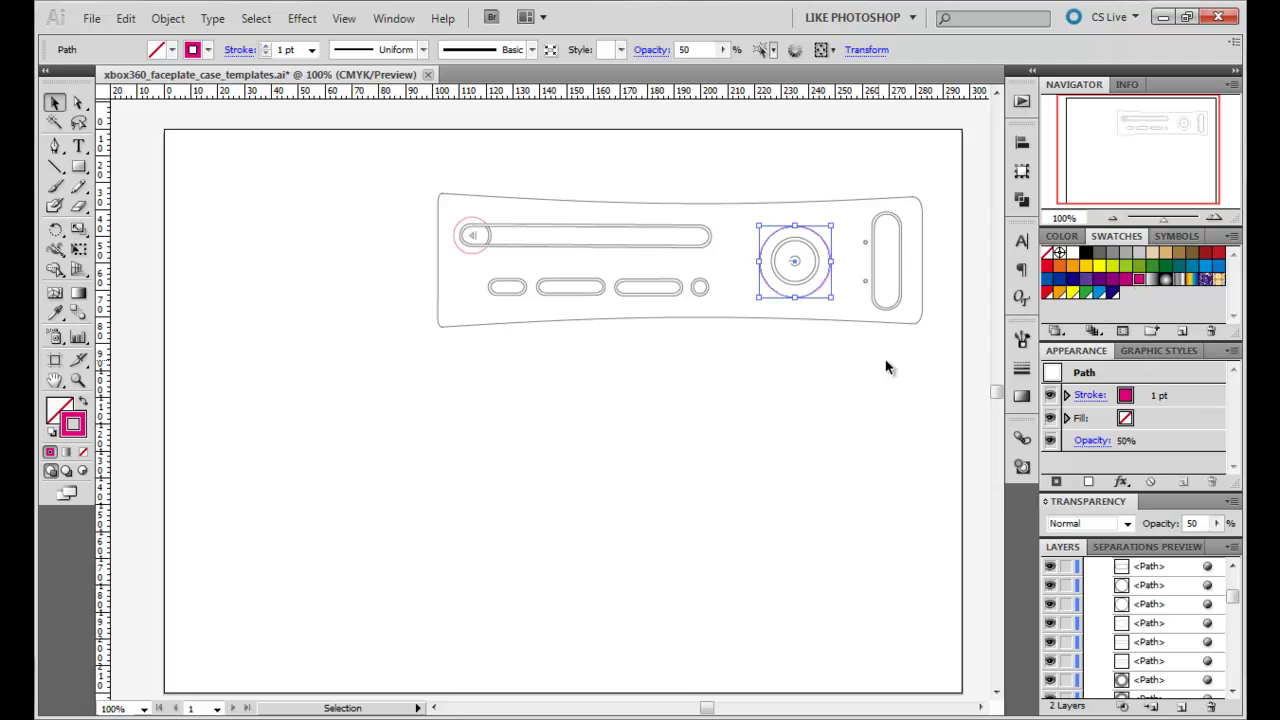
left_click(893, 214)
left_click(1140, 282)
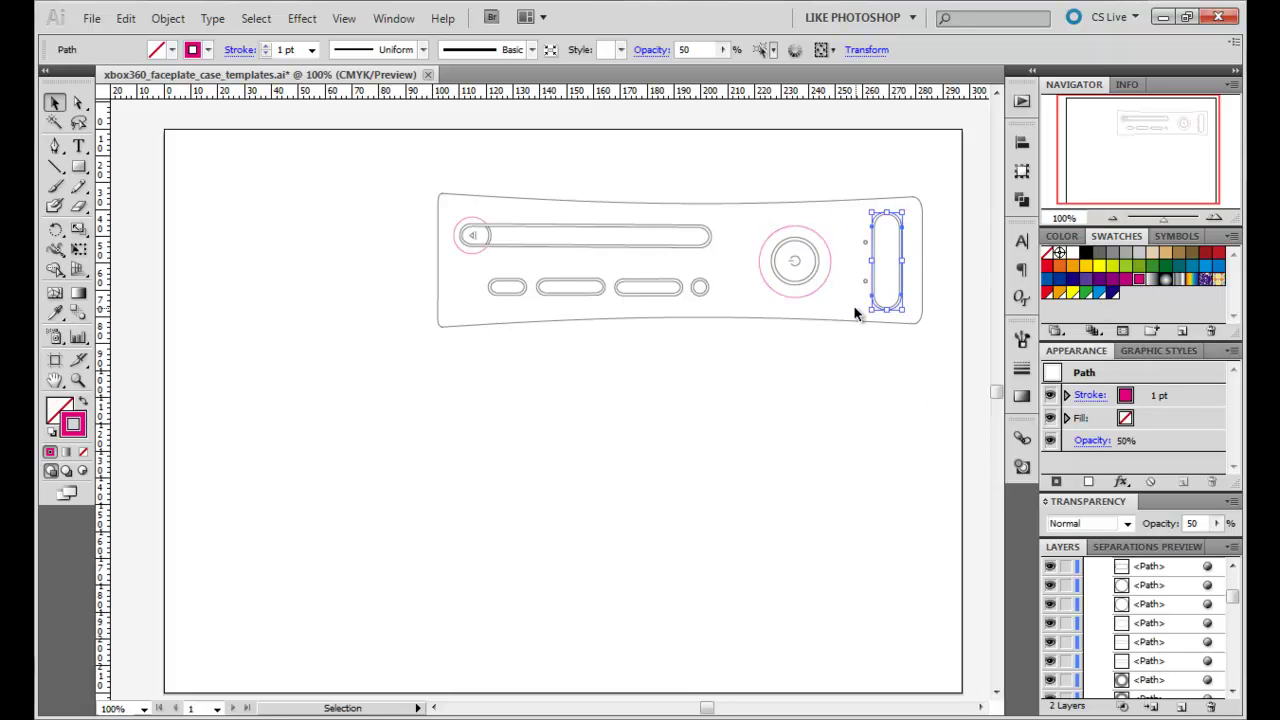
left_click(818, 268)
left_click(1140, 282)
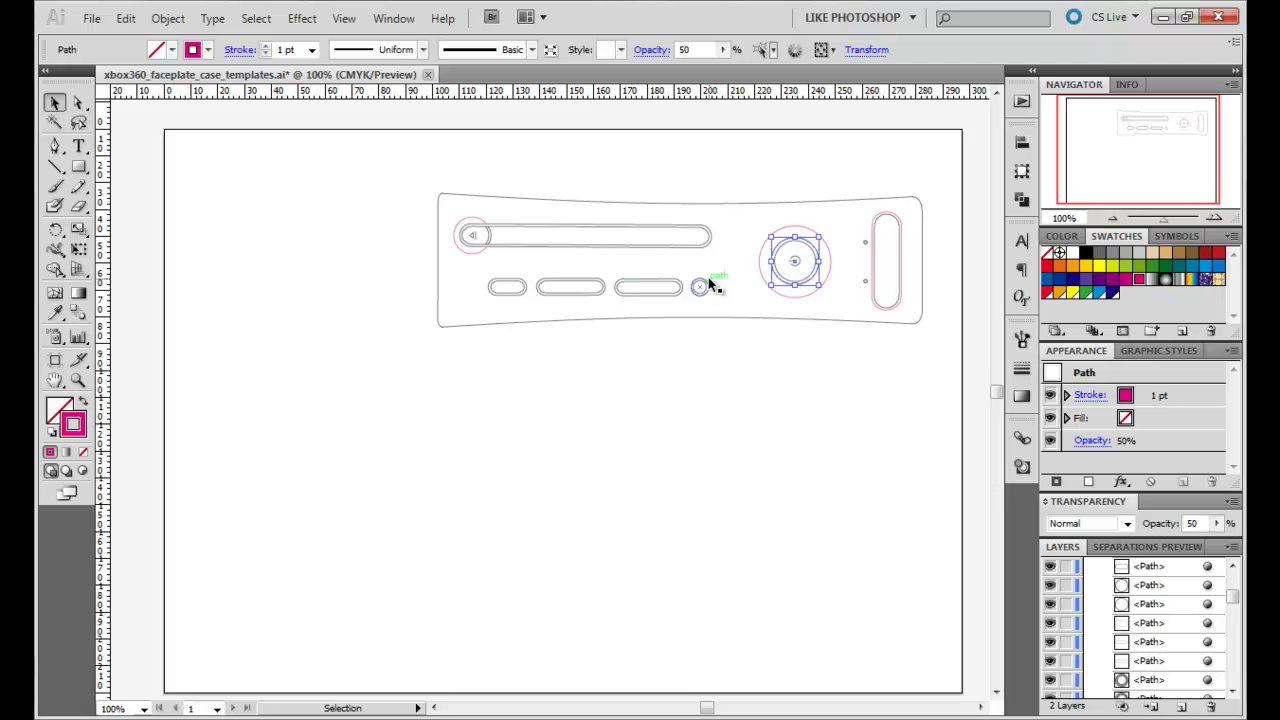
Apply the magenta stroke to the outer outlines of the third slot, the small round button and the first slot in the lower row
left_click(683, 280)
left_click(1140, 282)
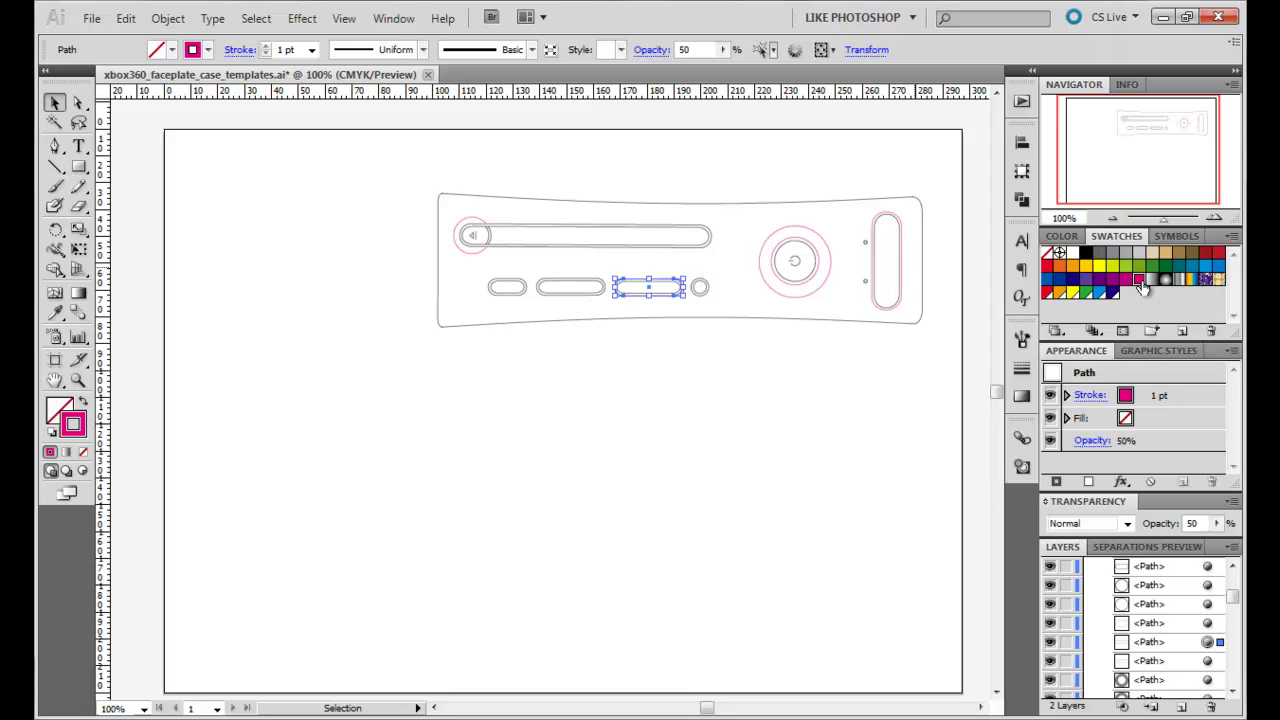
left_click(707, 281)
left_click(1140, 282)
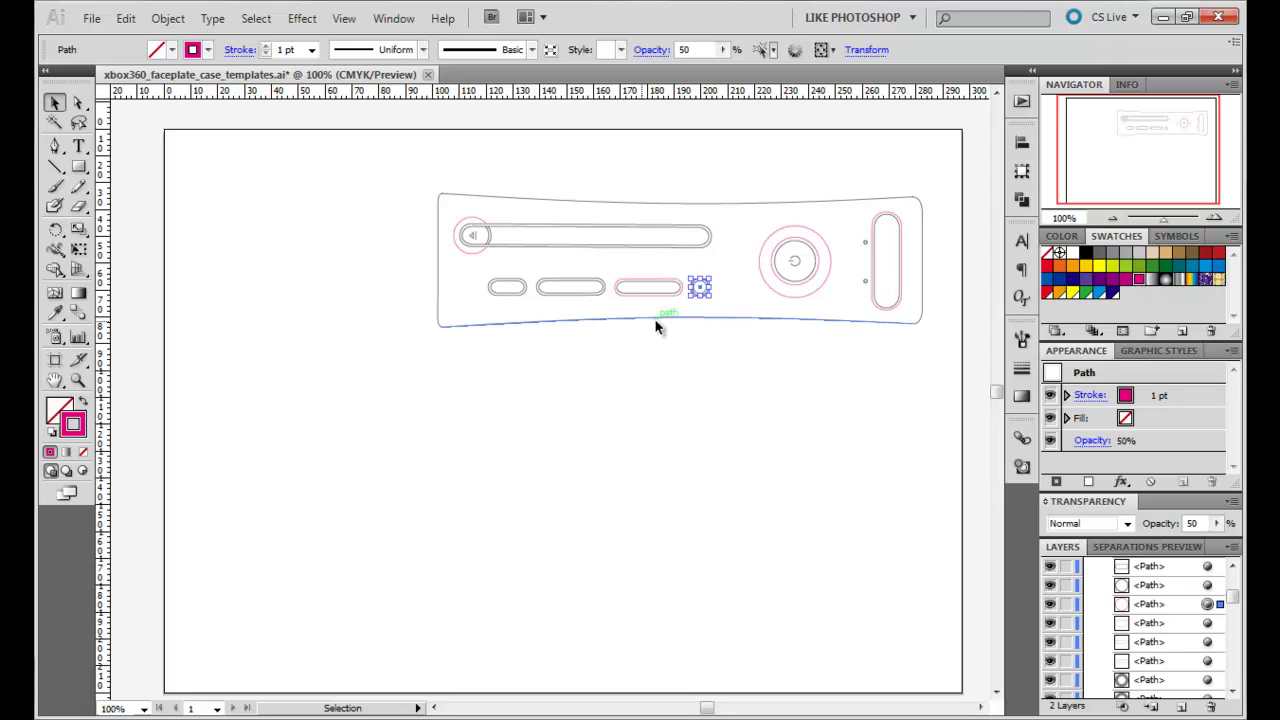
left_click(522, 280)
left_click(1152, 284)
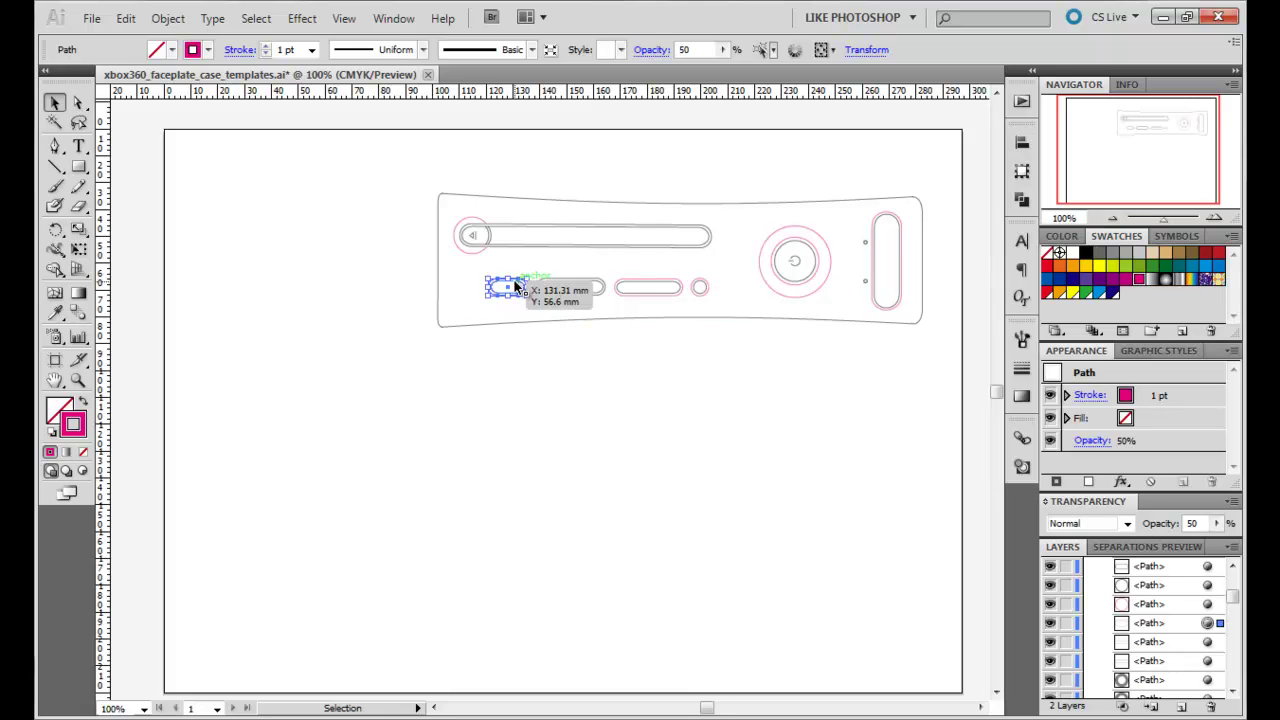
left_click(782, 351)
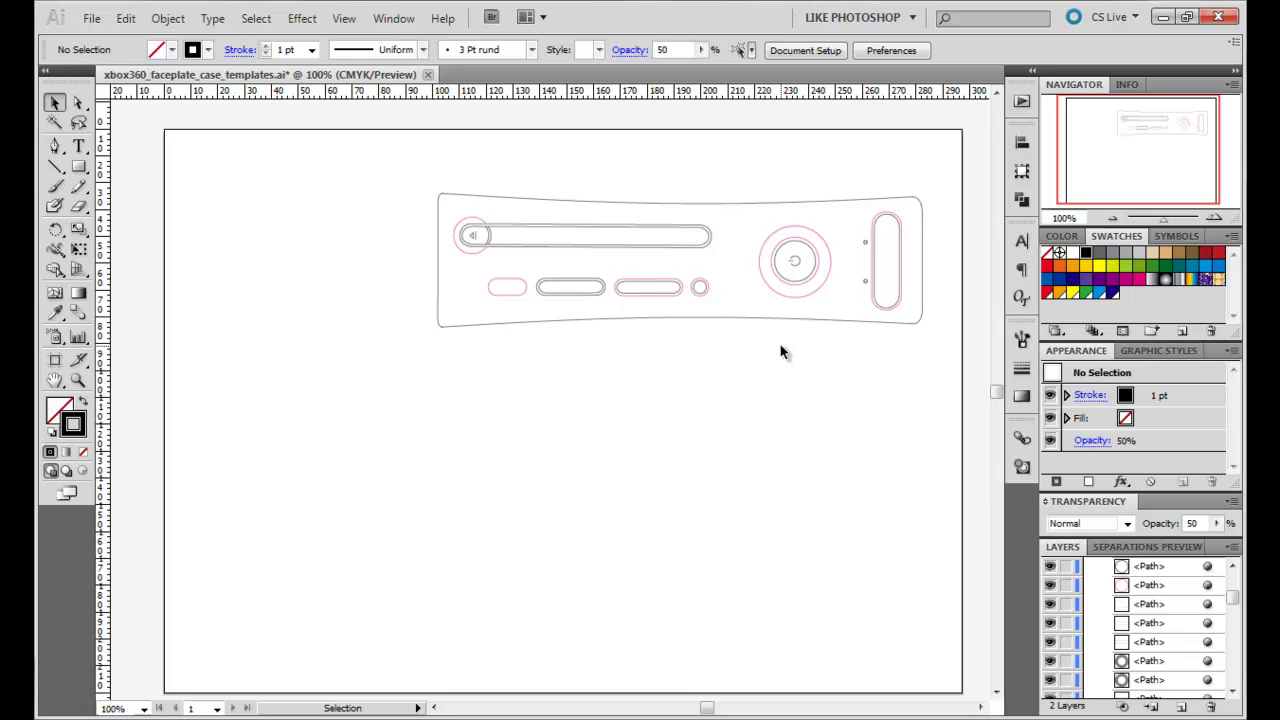
Apply the magenta stroke to the outer outlines of the middle lower slot and the long disc tray
left_click(605, 284)
left_click(1139, 279)
left_click(709, 233)
left_click(1139, 279)
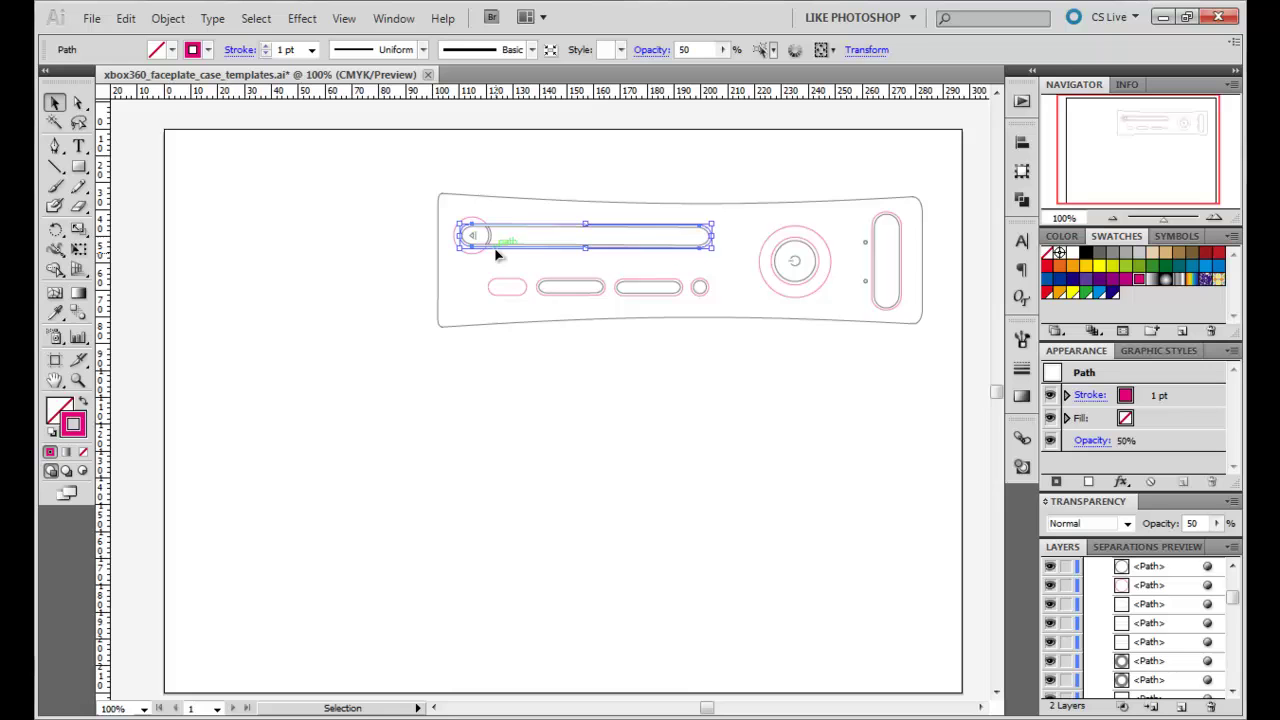
left_click(740, 240)
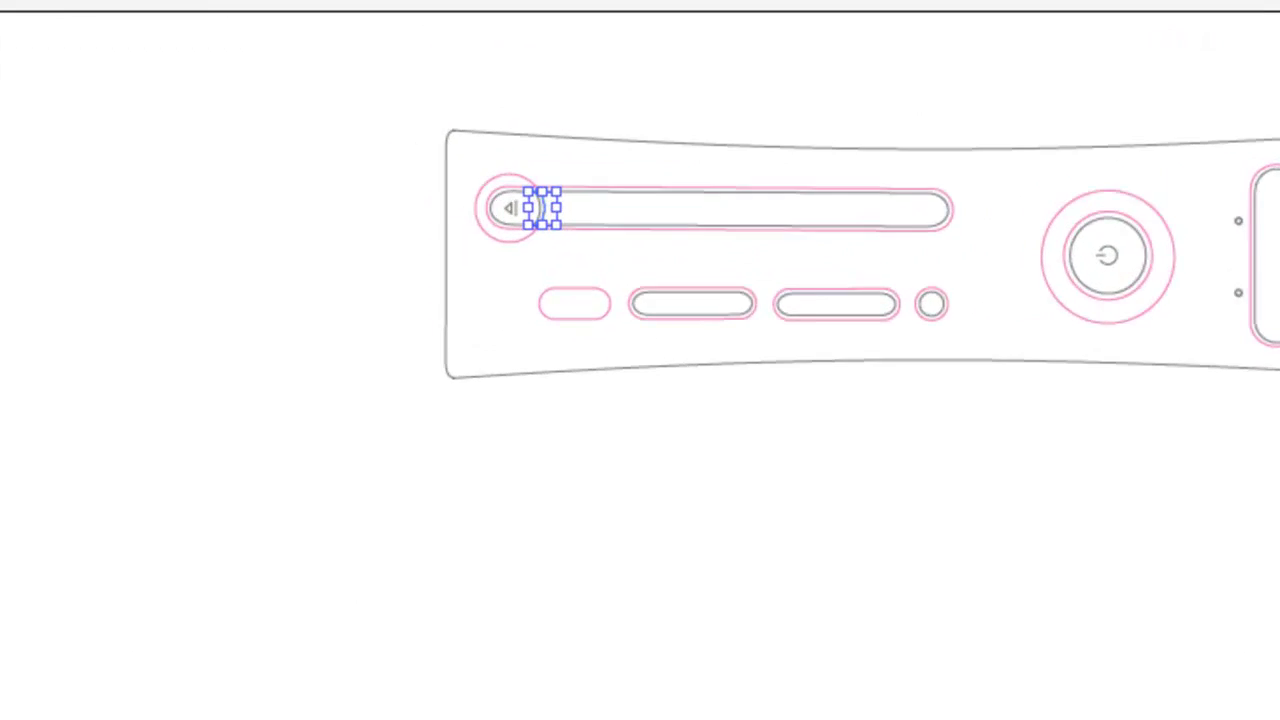
Select the power symbol at the center of the rings and color it magenta
left_click(491, 235)
key("v")
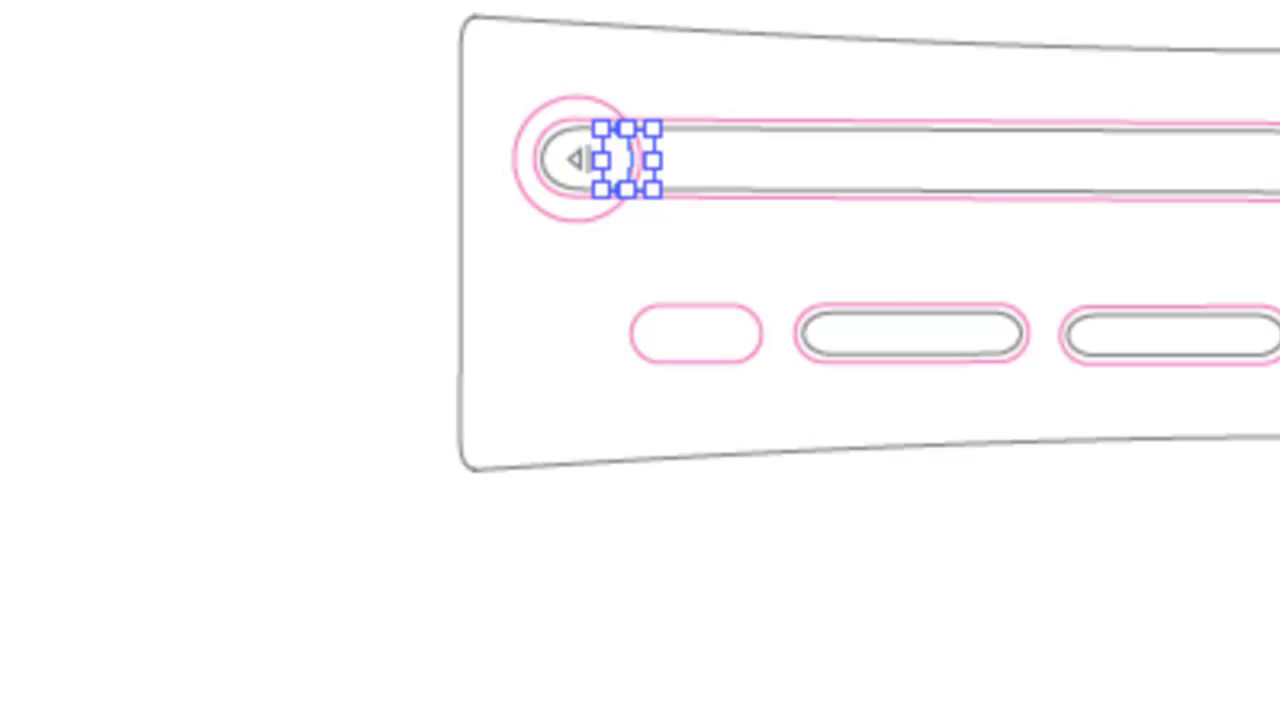
left_click_drag(625, 158, 800, 266)
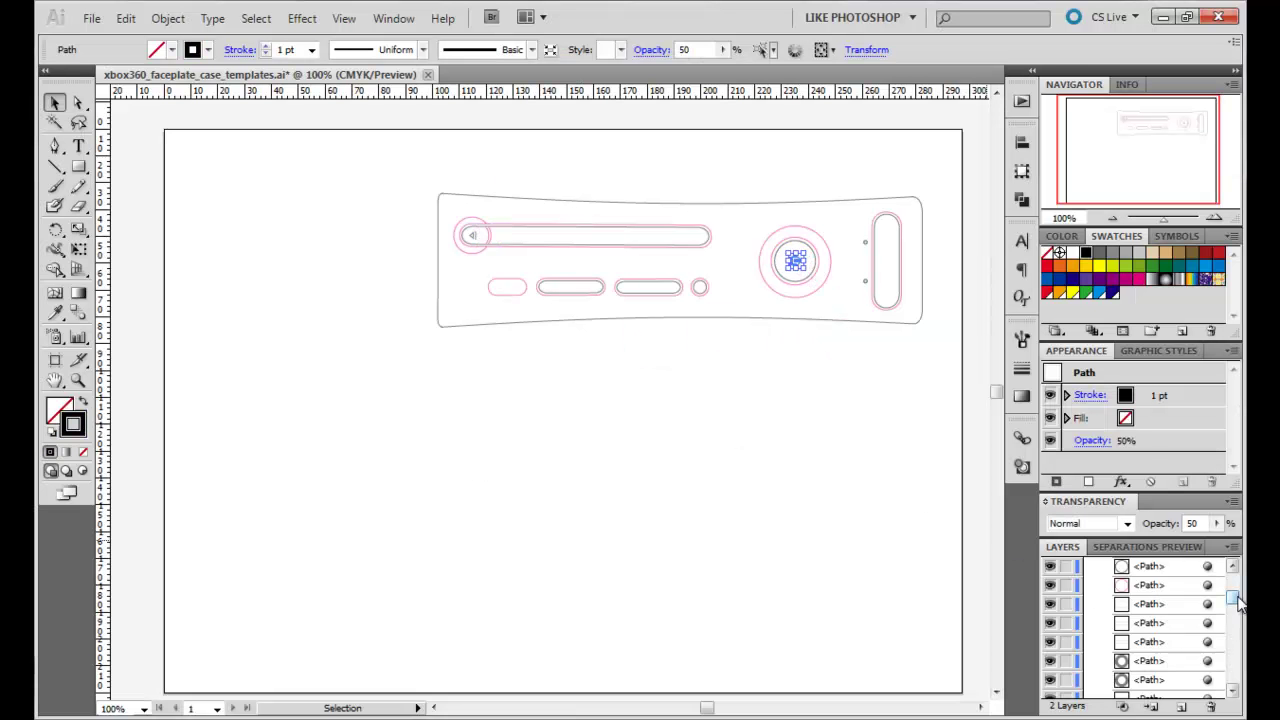
left_click_drag(1237, 600, 1237, 625)
left_click(1207, 585)
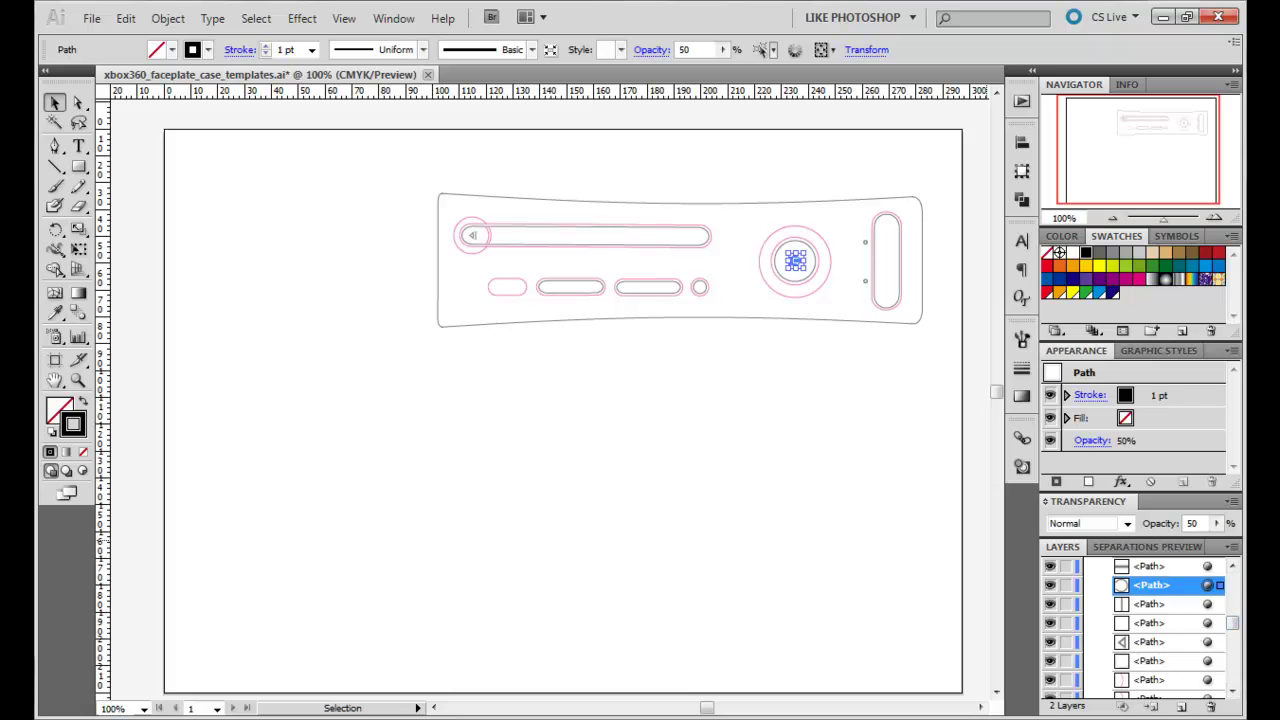
left_click(1139, 282)
left_click(840, 455)
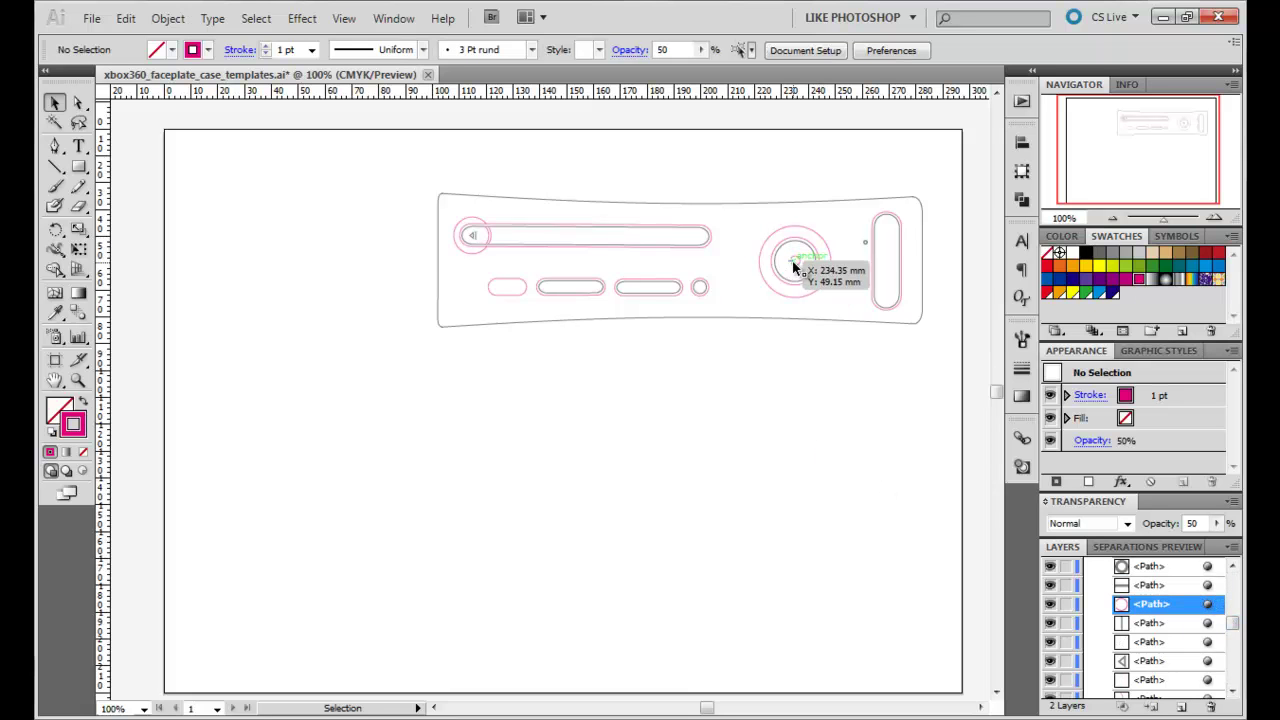
scroll(345, 376, "up", 2)
Open the recent file Commodore_64.ai alongside the faceplate template
left_click(89, 17)
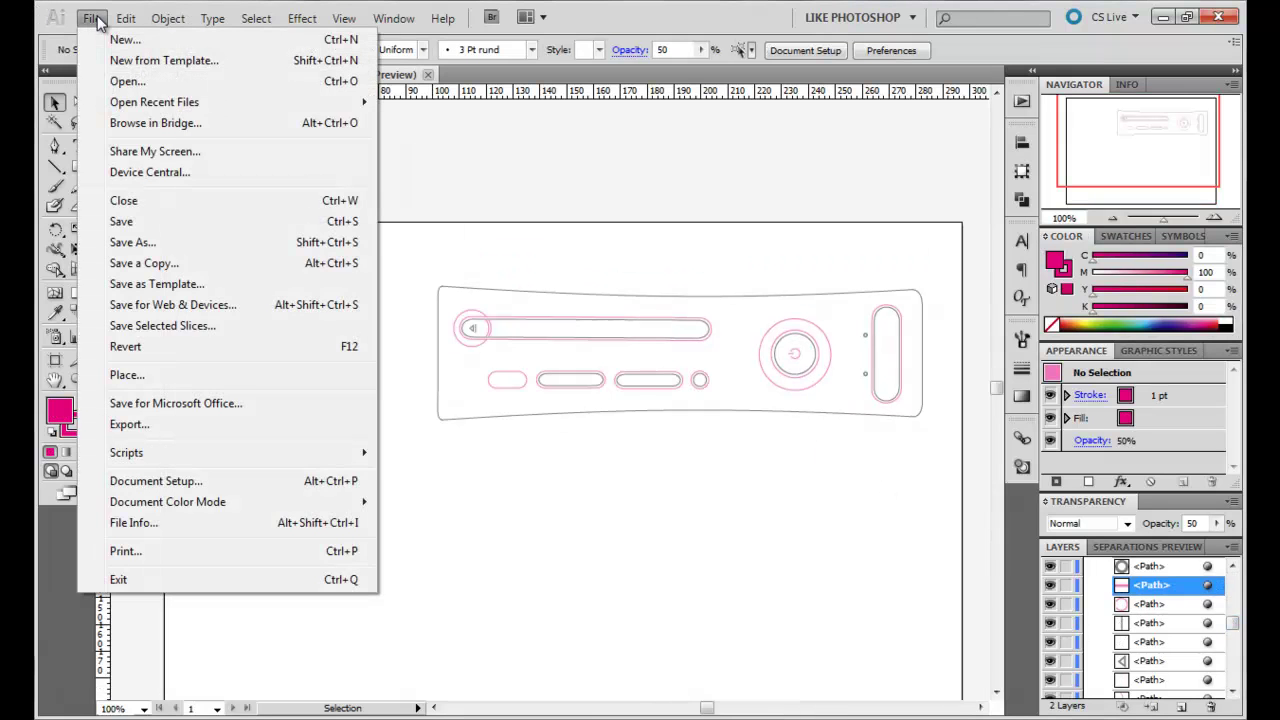
mouse_move(176, 110)
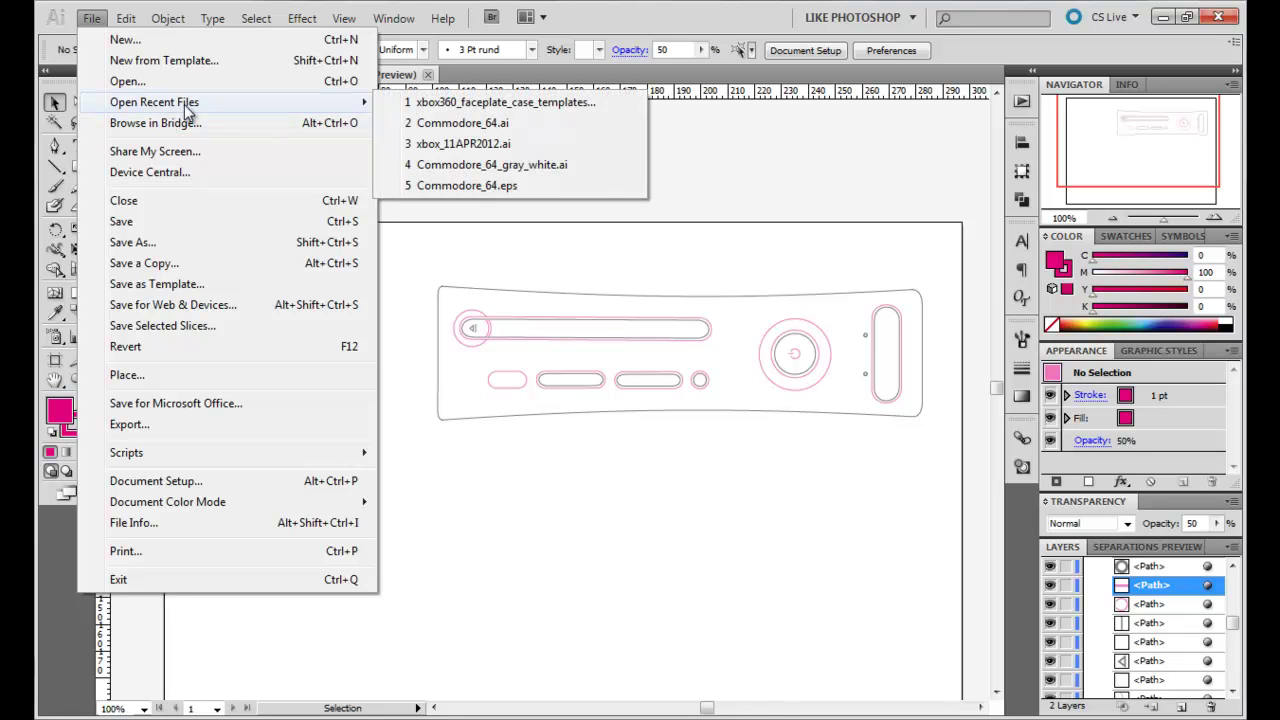
left_click(449, 124)
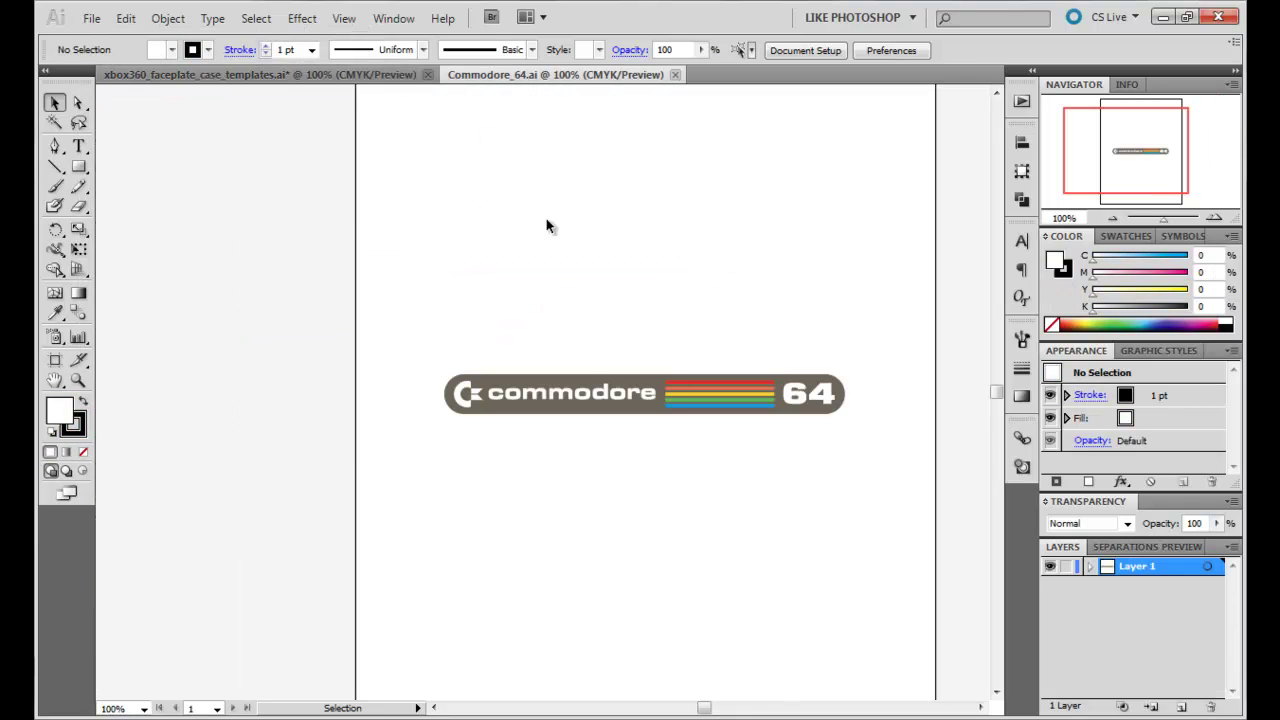
Select all five colored stripes of the Commodore 64 logo and fill them with white
left_click(1090, 567)
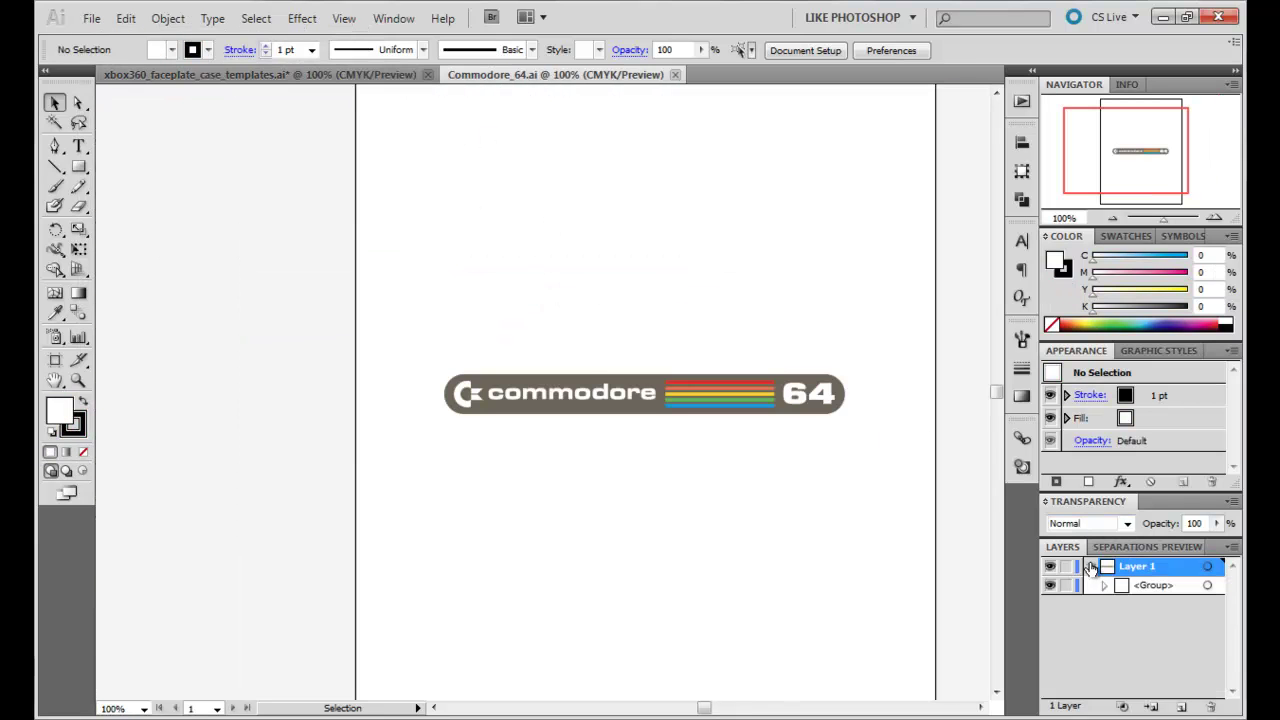
left_click(1104, 586)
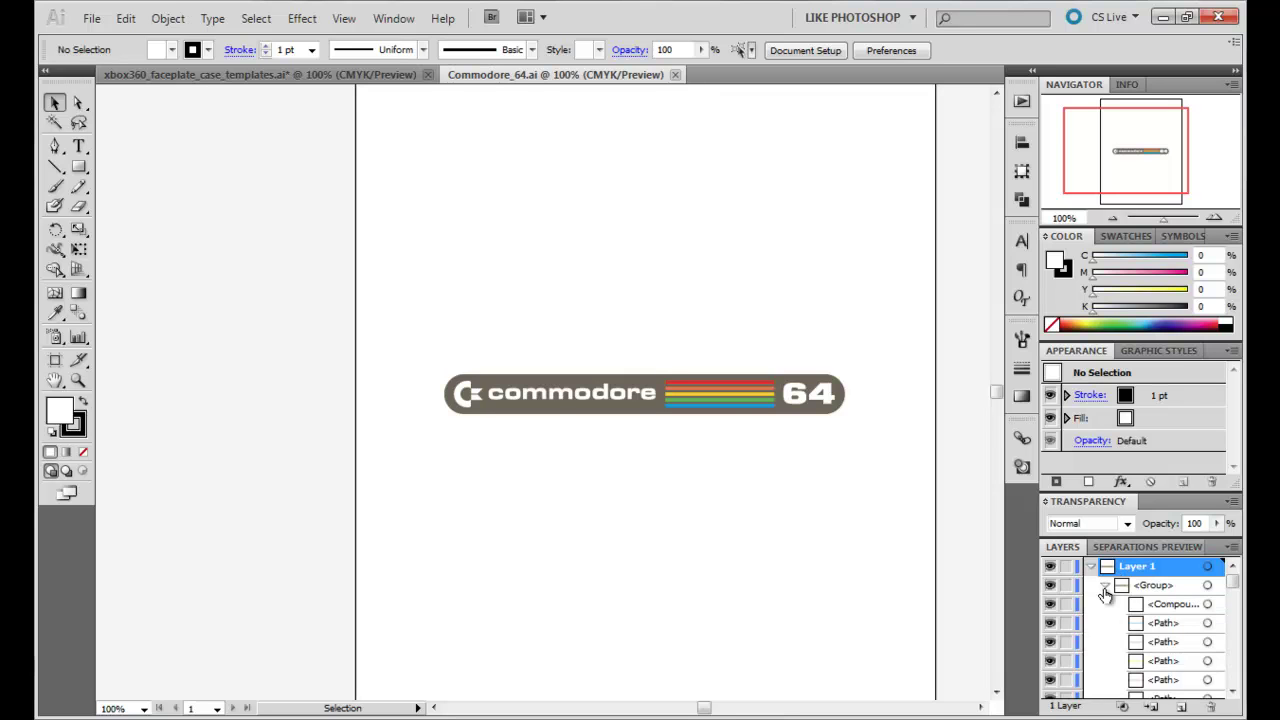
left_click(1207, 623)
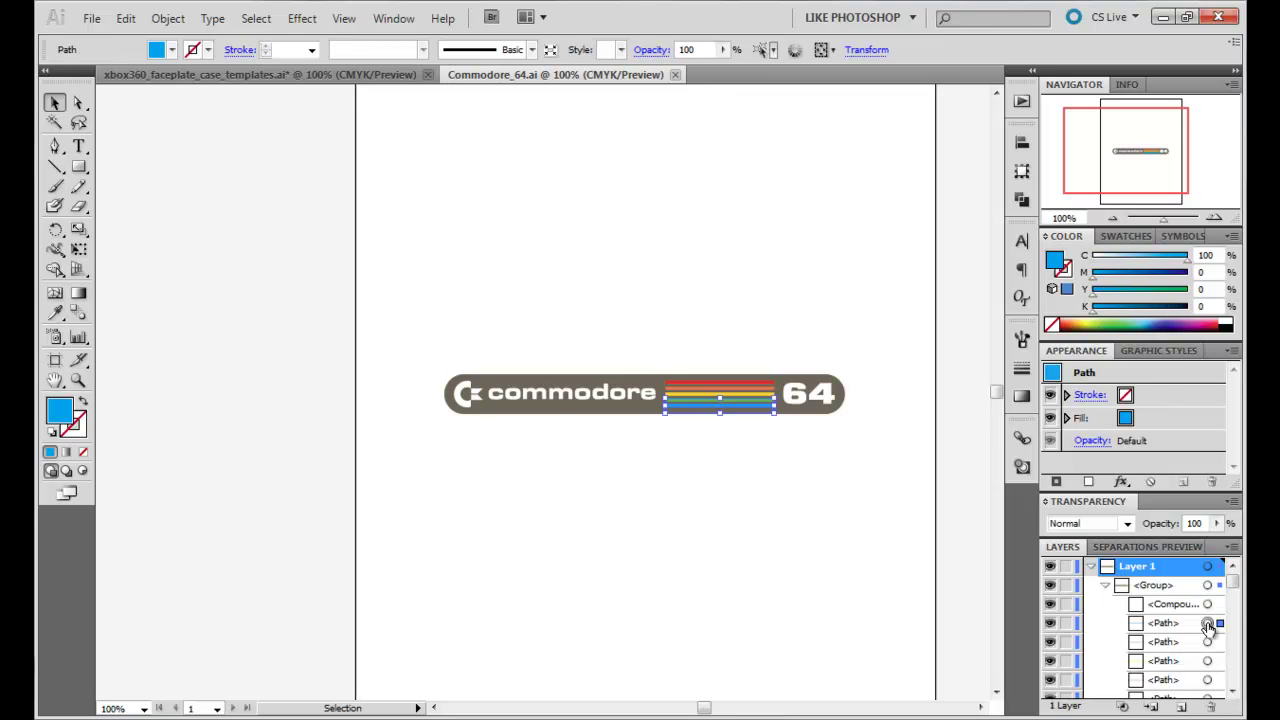
left_click(1207, 642, "shift")
left_click(1207, 661, "shift")
left_click(1207, 680, "shift")
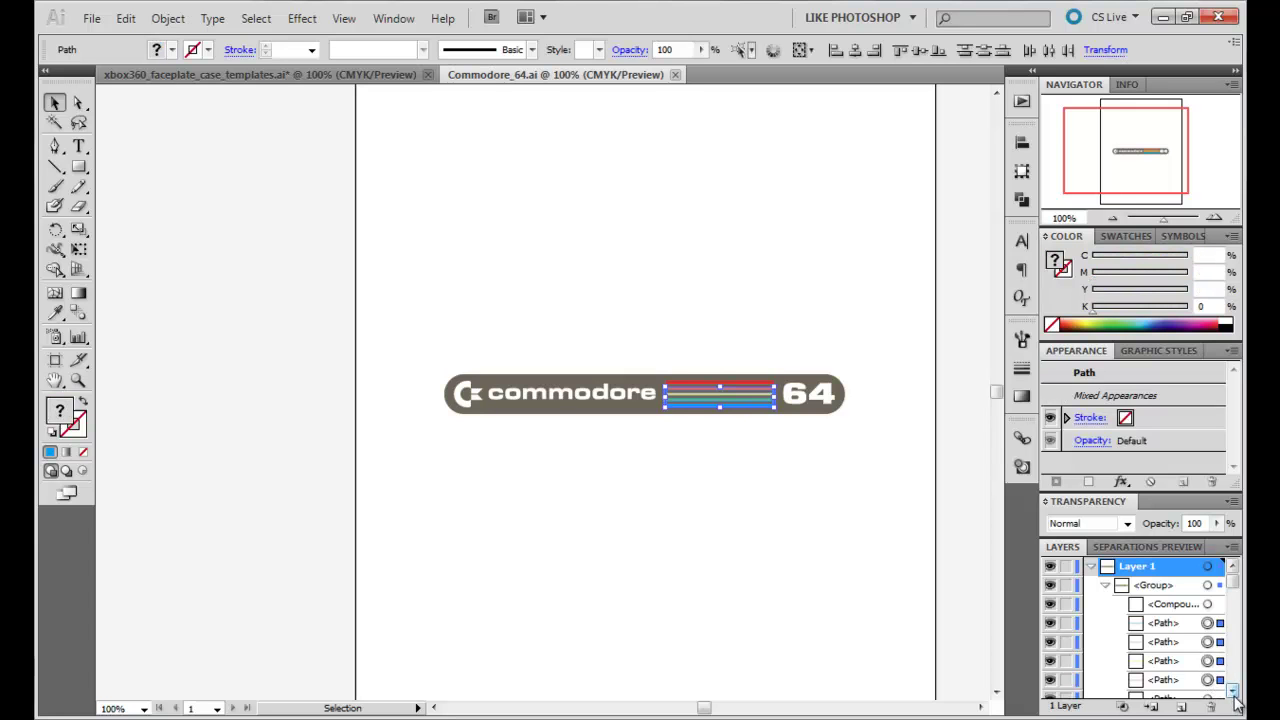
left_click(1233, 692)
left_click(1208, 680, "shift")
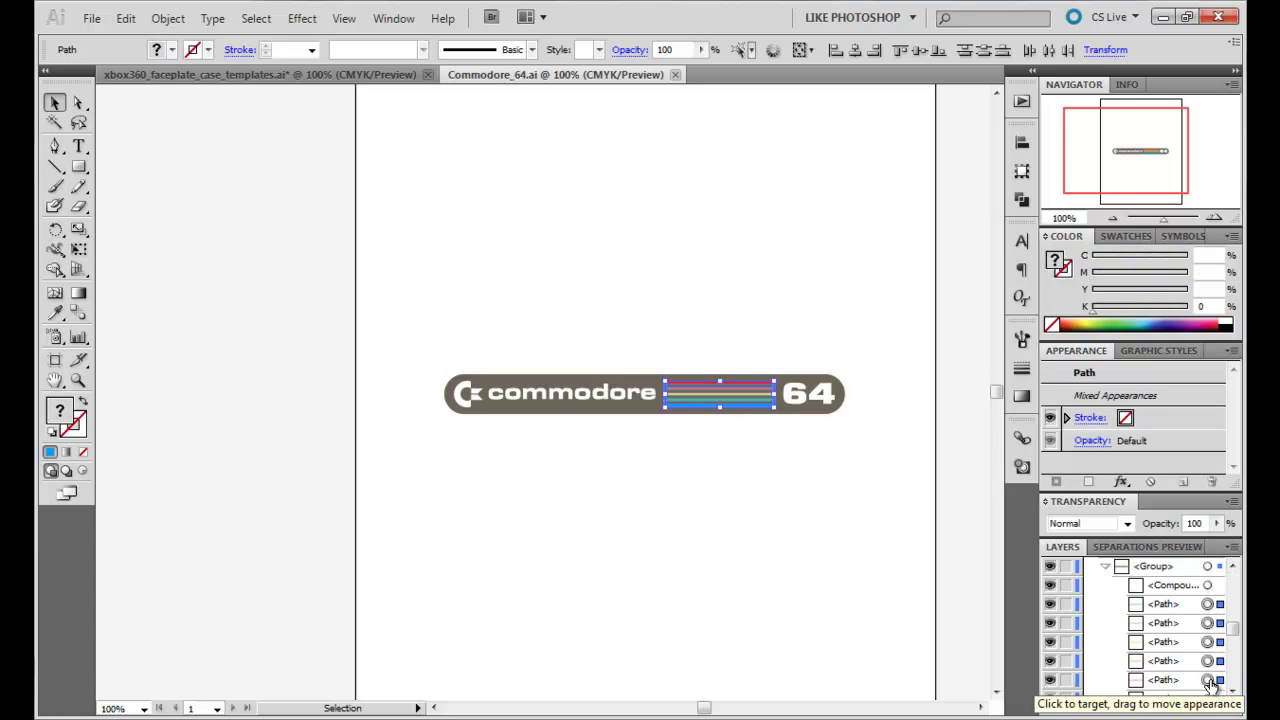
left_click(1233, 692)
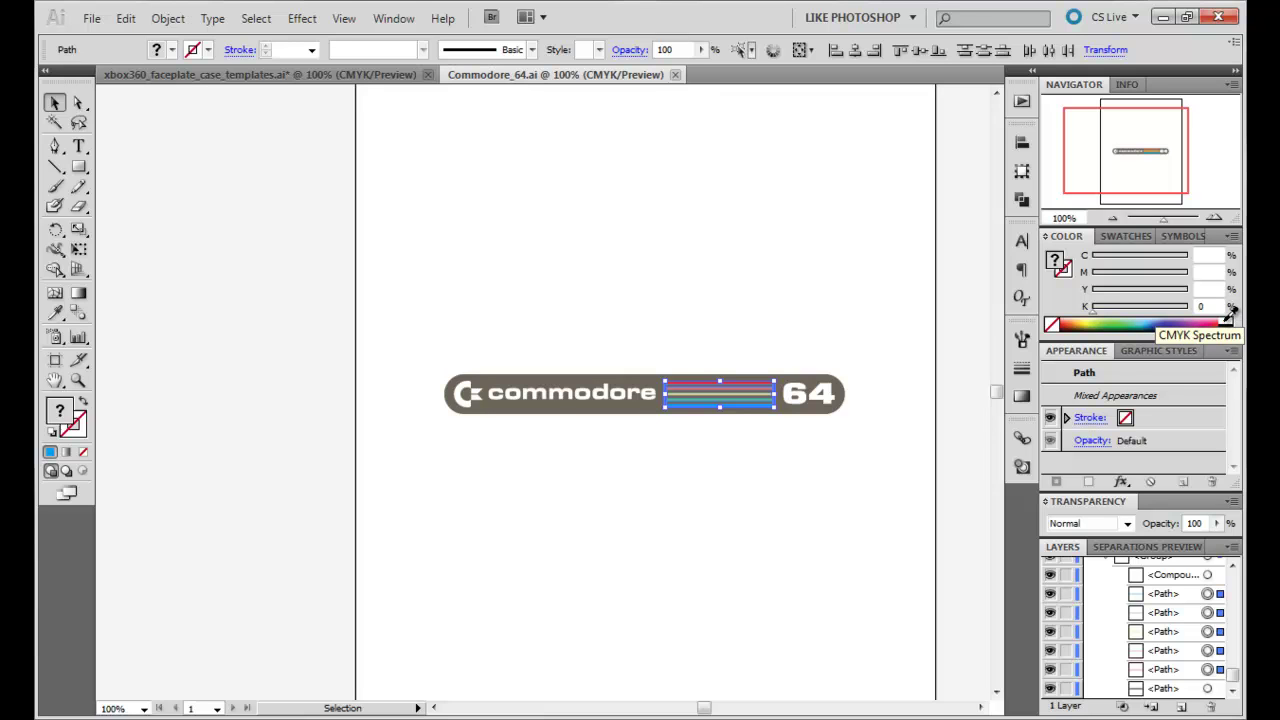
left_click(1232, 318)
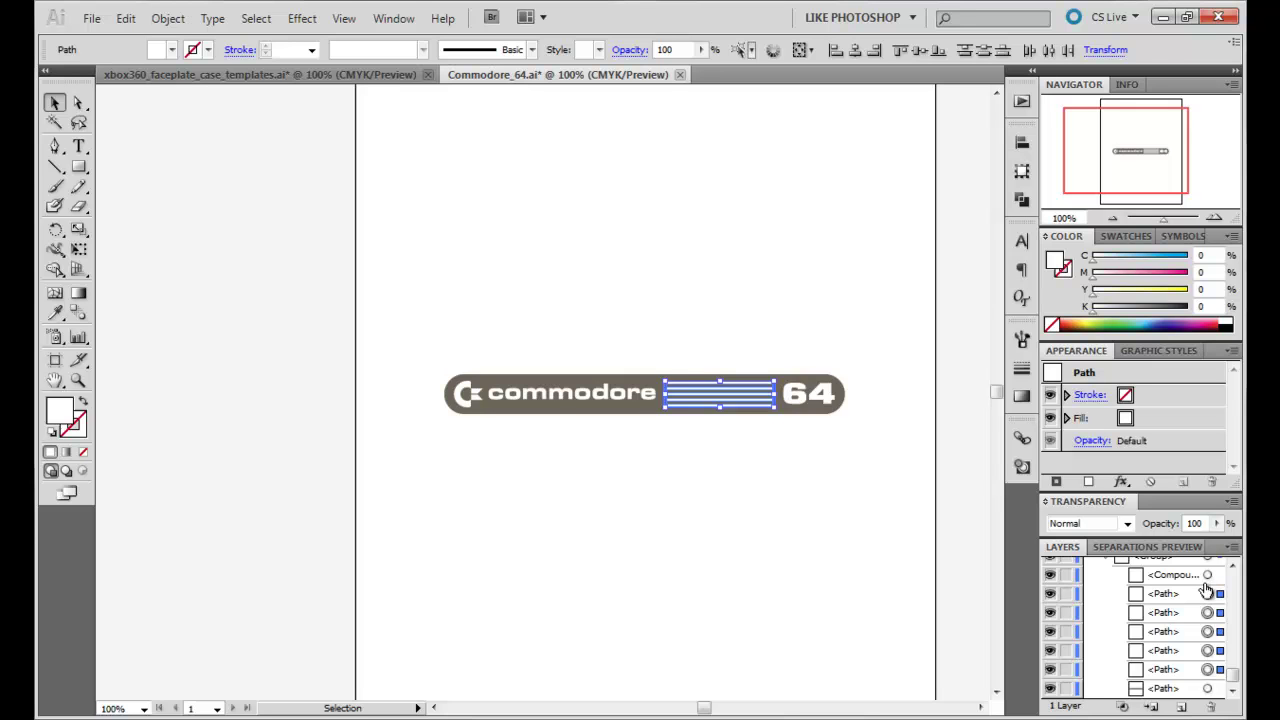
Fill the logo's rounded background shape with a gray from the PANTONE solid coated color book
left_click(1207, 688)
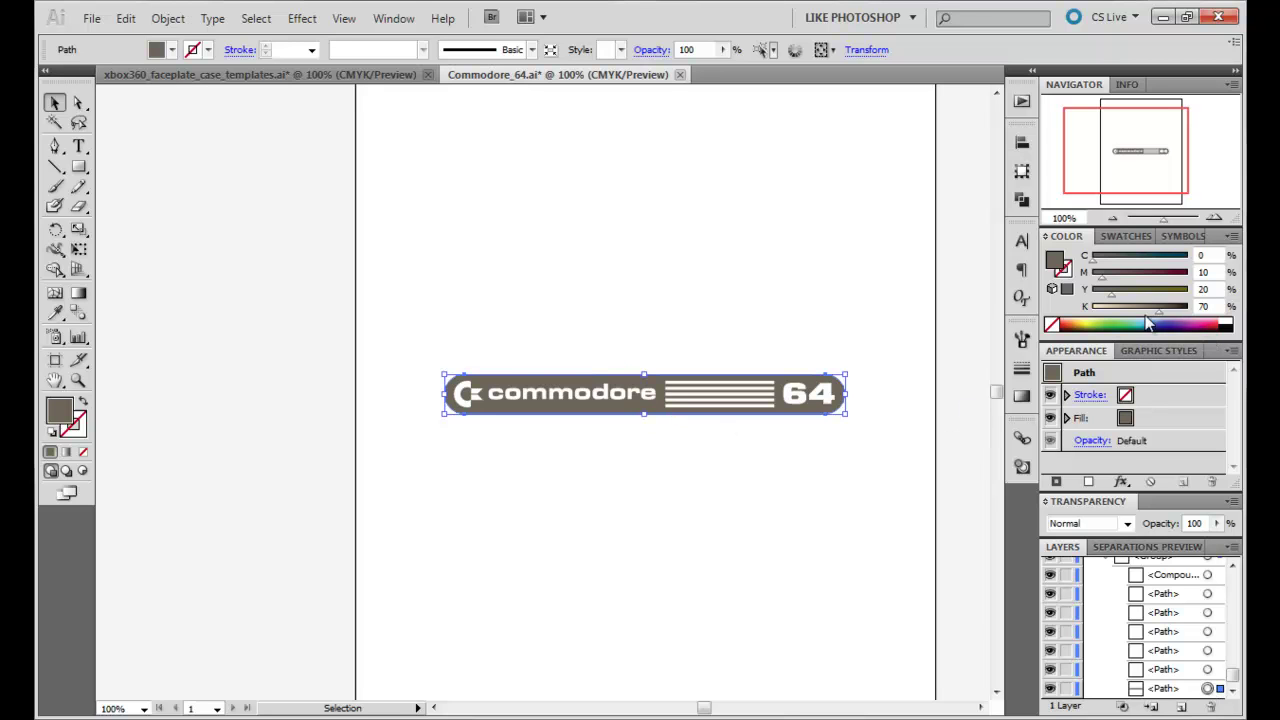
left_click(1119, 236)
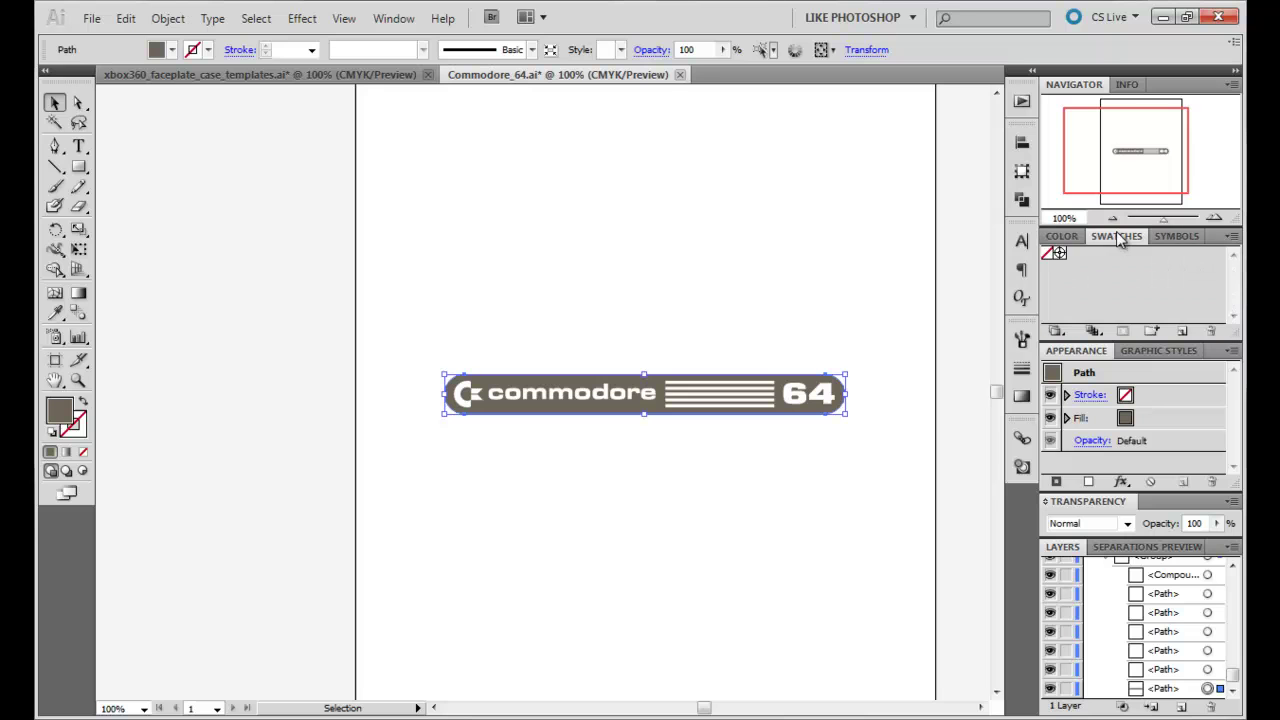
left_click(1055, 331)
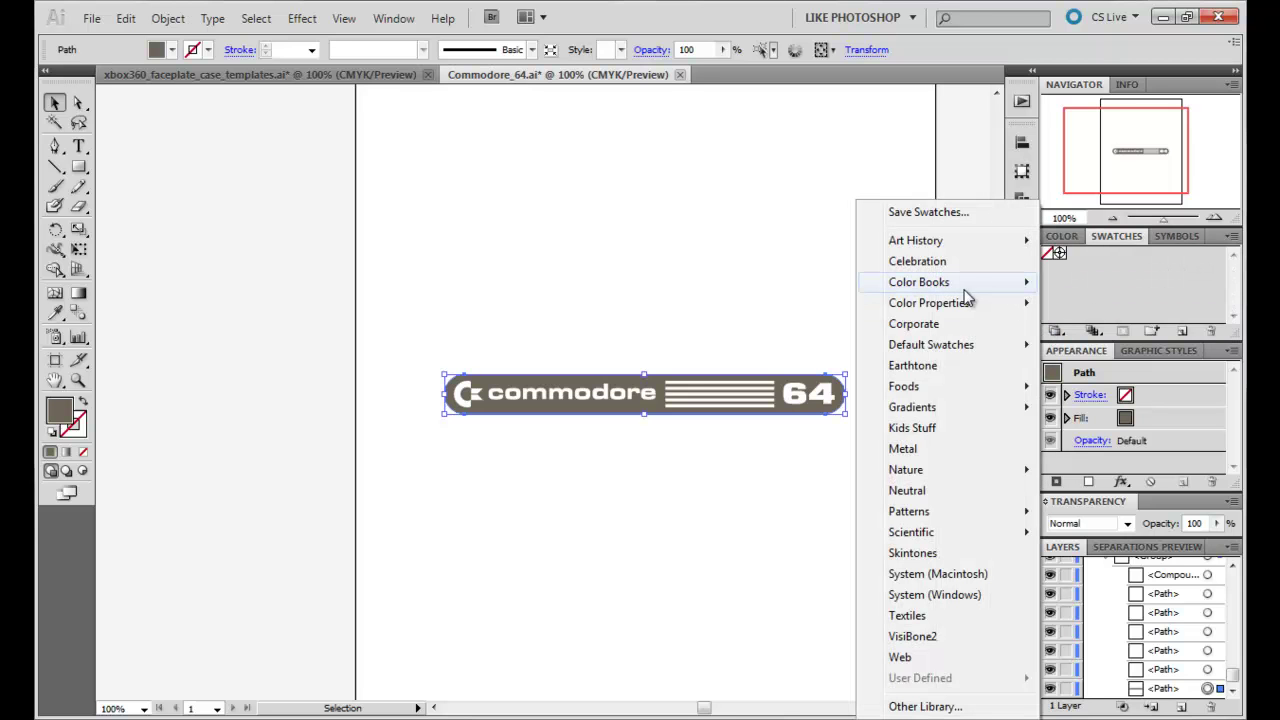
mouse_move(966, 292)
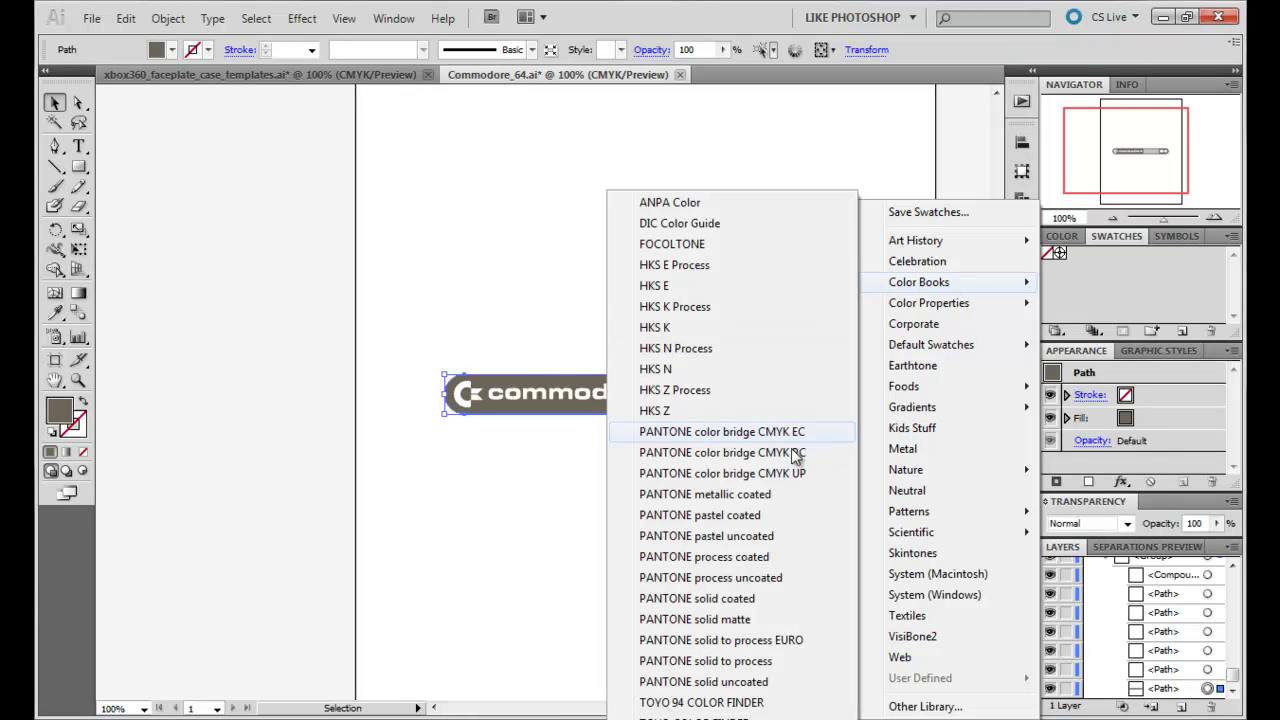
left_click(764, 600)
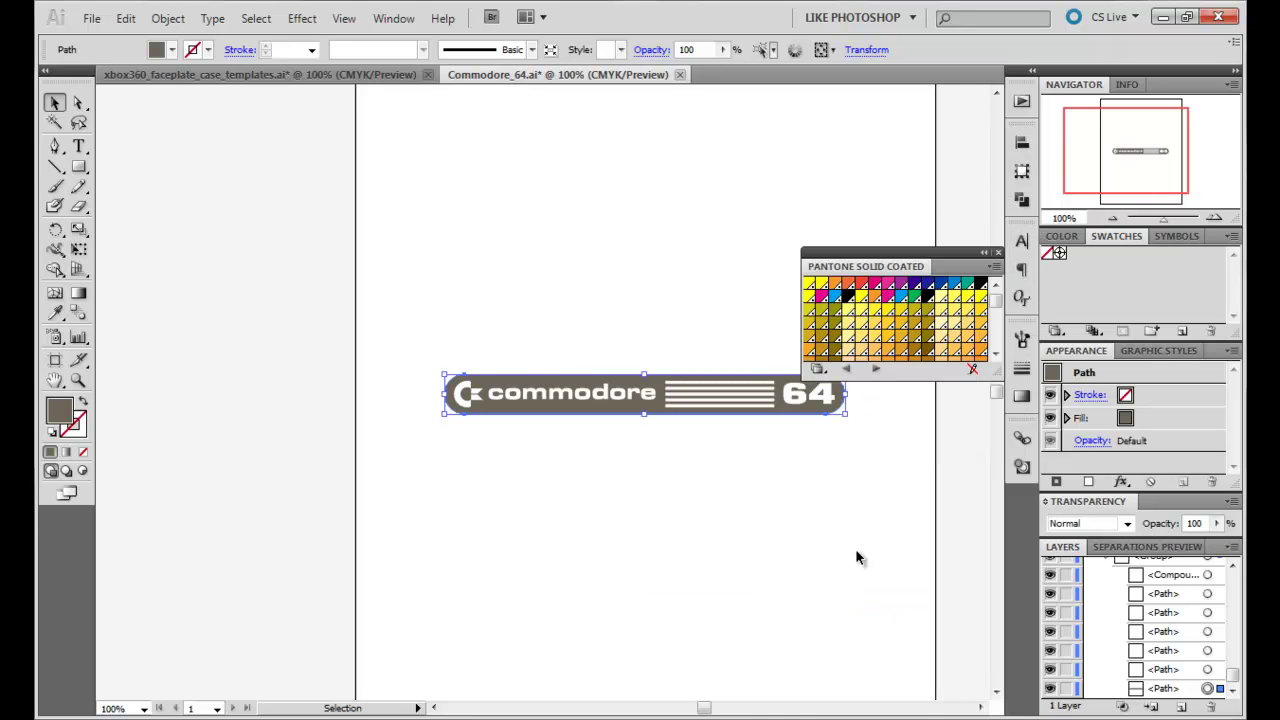
left_click_drag(994, 288, 995, 338)
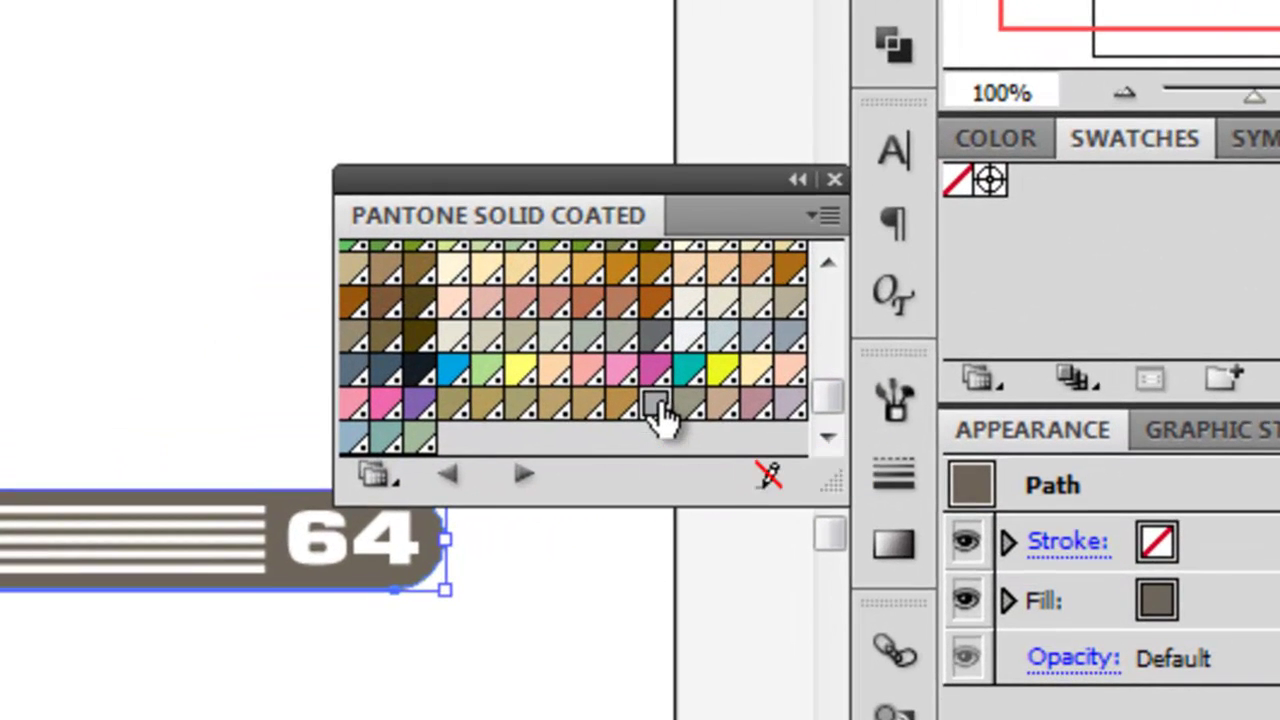
left_click(662, 412)
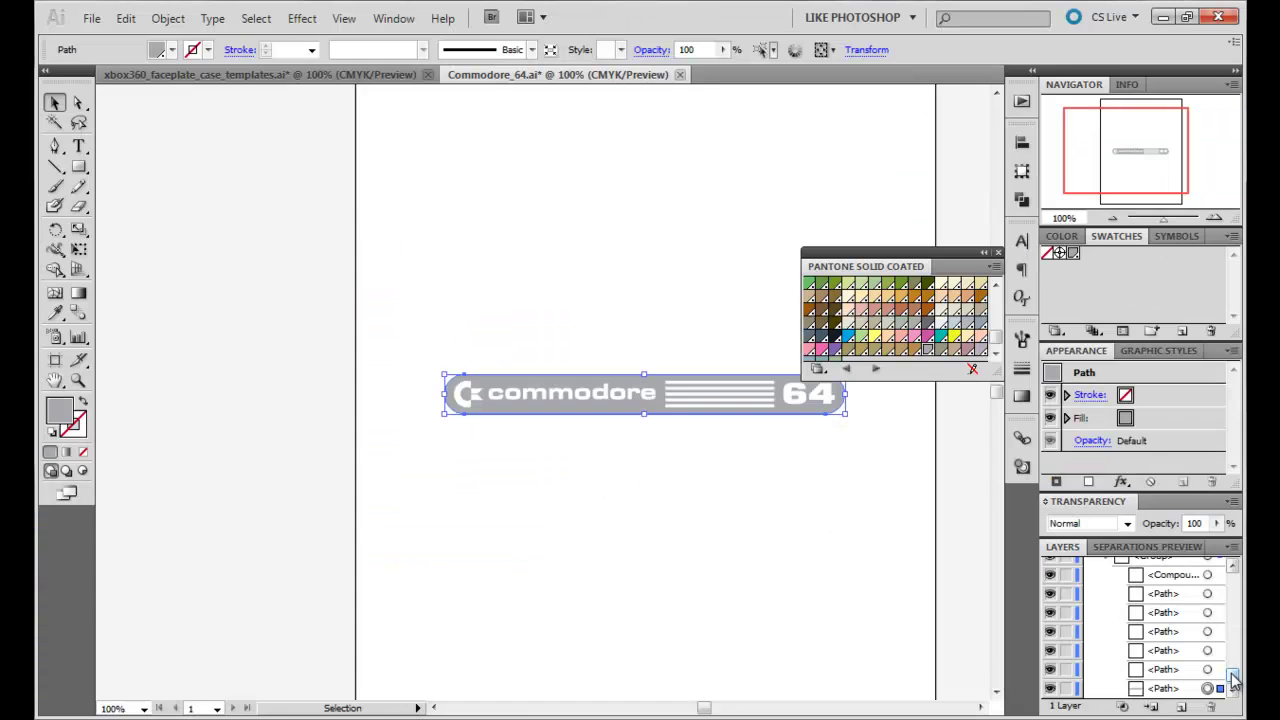
Copy the entire logo artwork and close the Commodore_64.ai document
left_click(1205, 567)
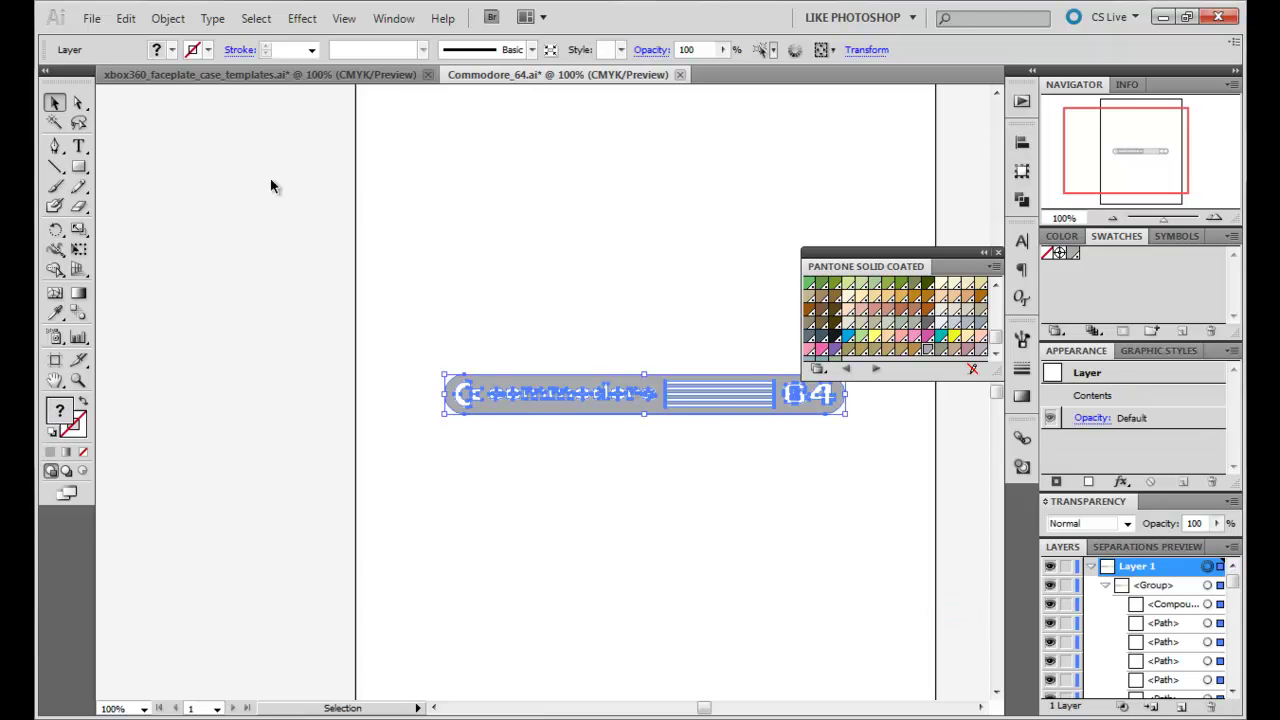
left_click(125, 18)
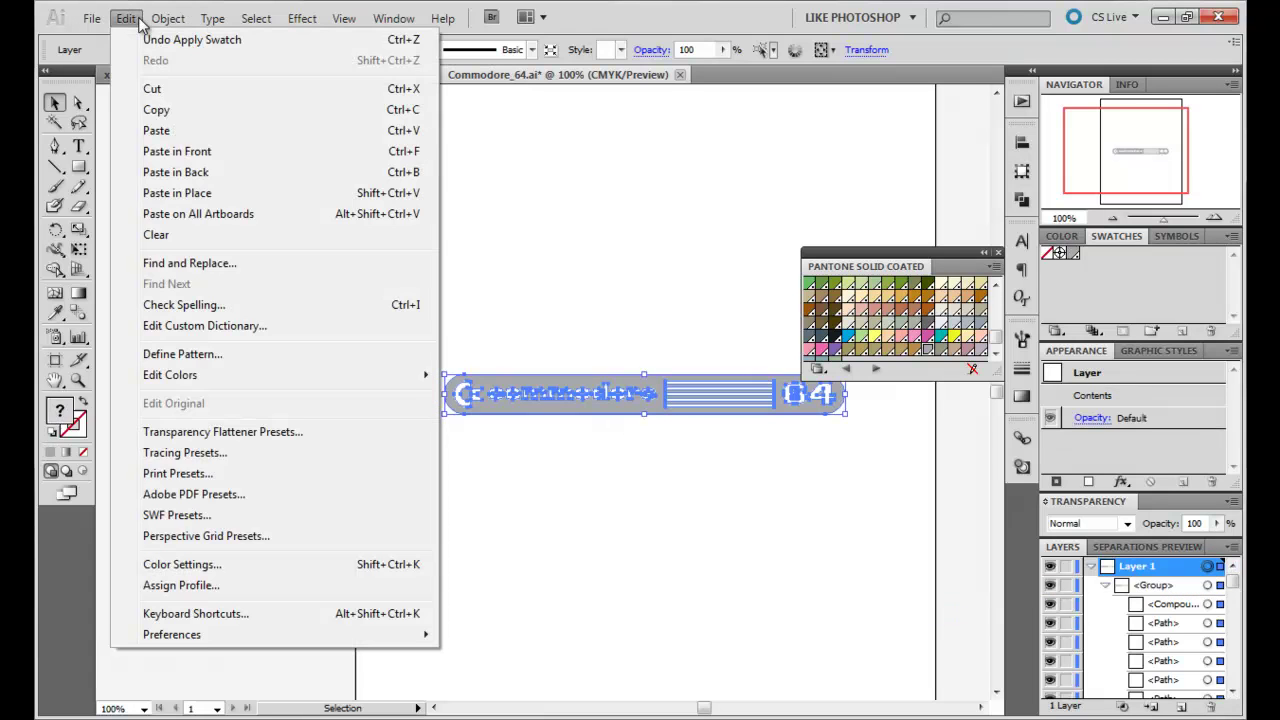
left_click(680, 75)
left_click(641, 408)
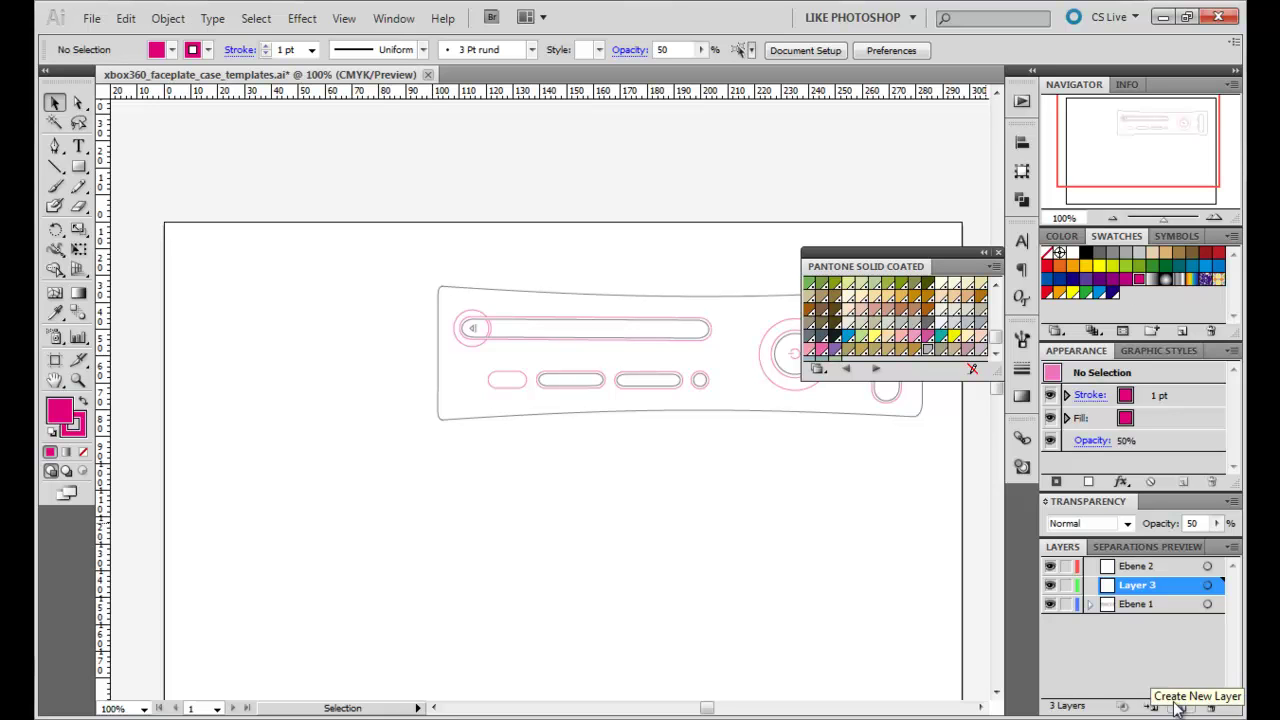
Paste the copied logo onto the new layer of the faceplate template and place it just below the faceplate outline
left_click(125, 19)
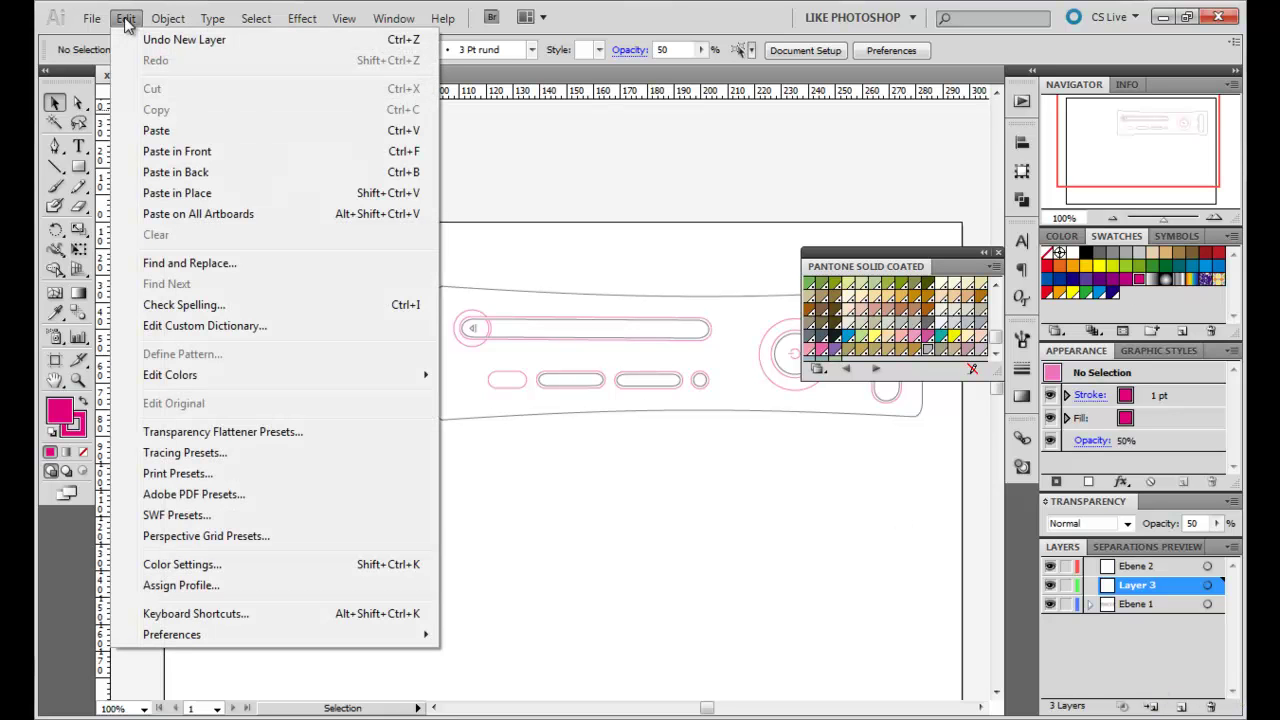
left_click(168, 131)
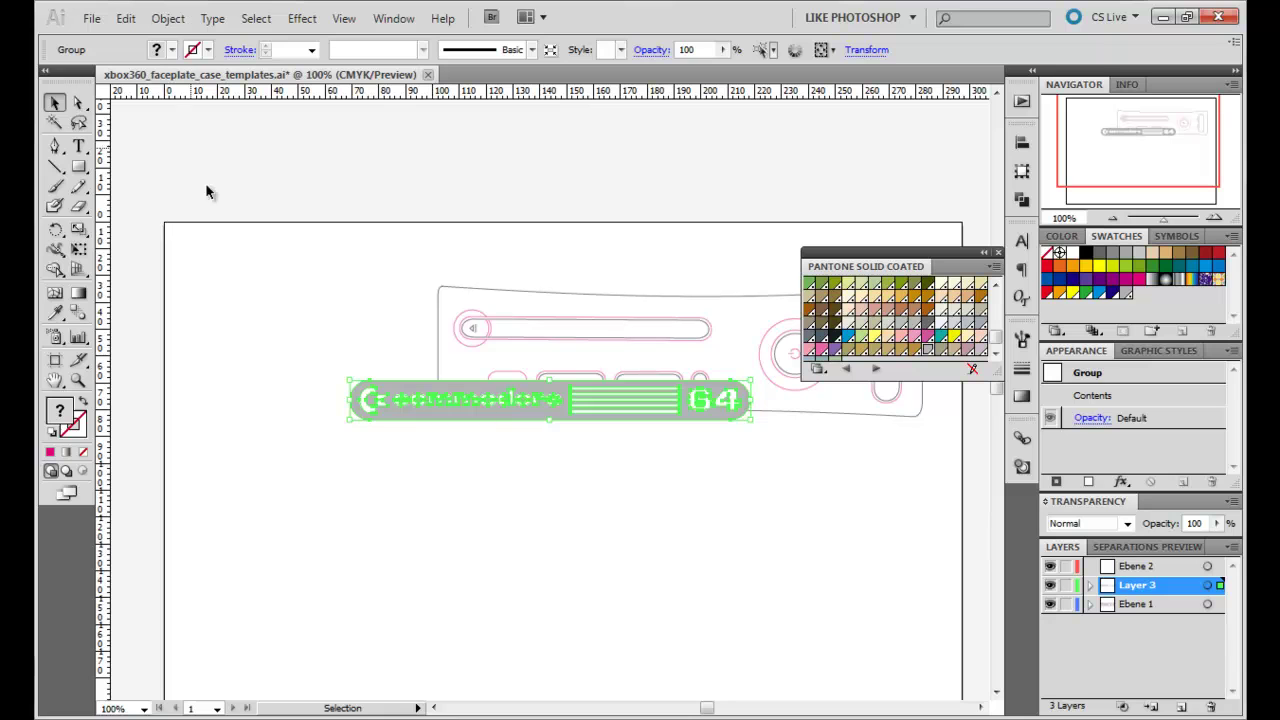
left_click_drag(359, 389, 375, 459)
Select only the "64" digits within the logo's lettering, excluding the background shape, and delete them
left_click(1208, 586)
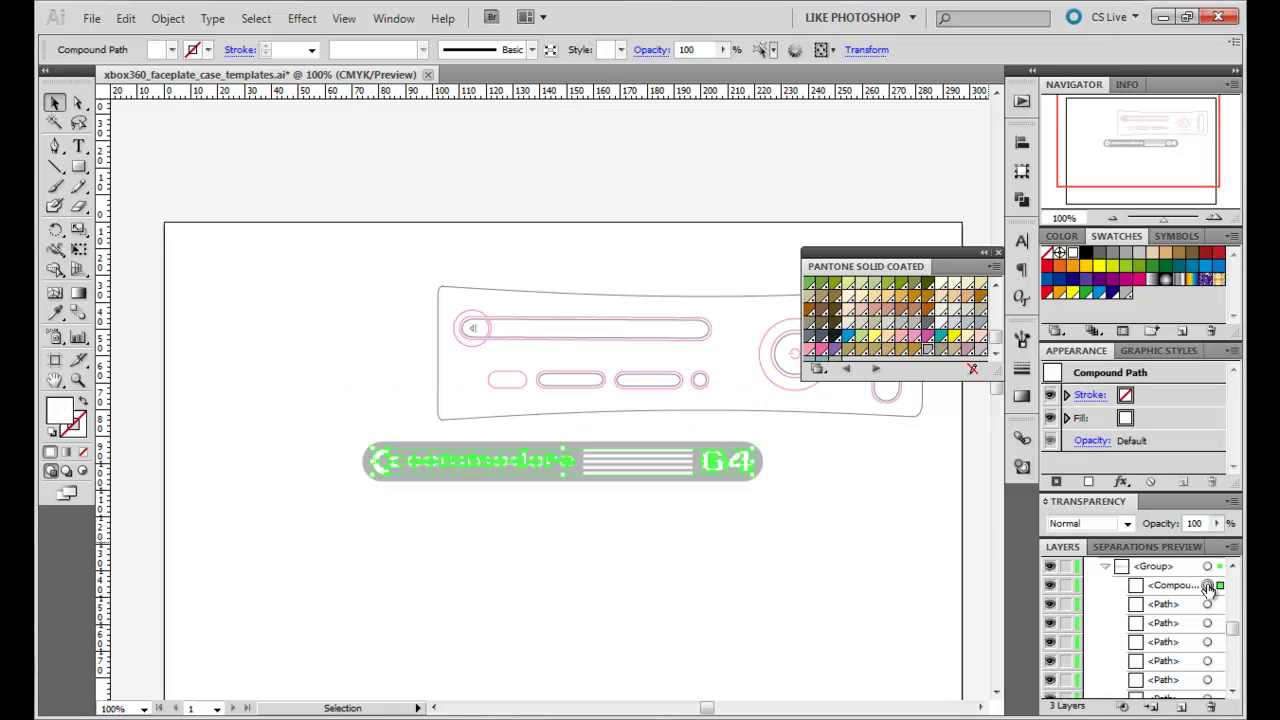
key("a")
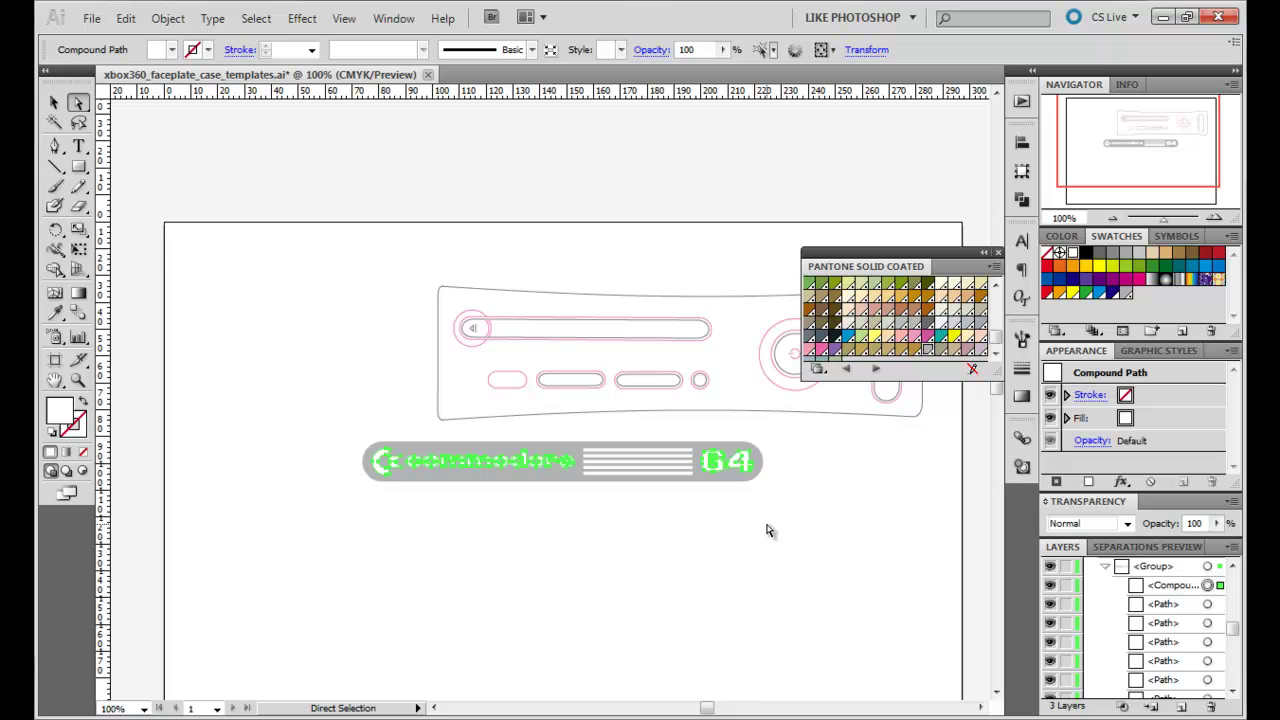
left_click_drag(767, 527, 700, 432)
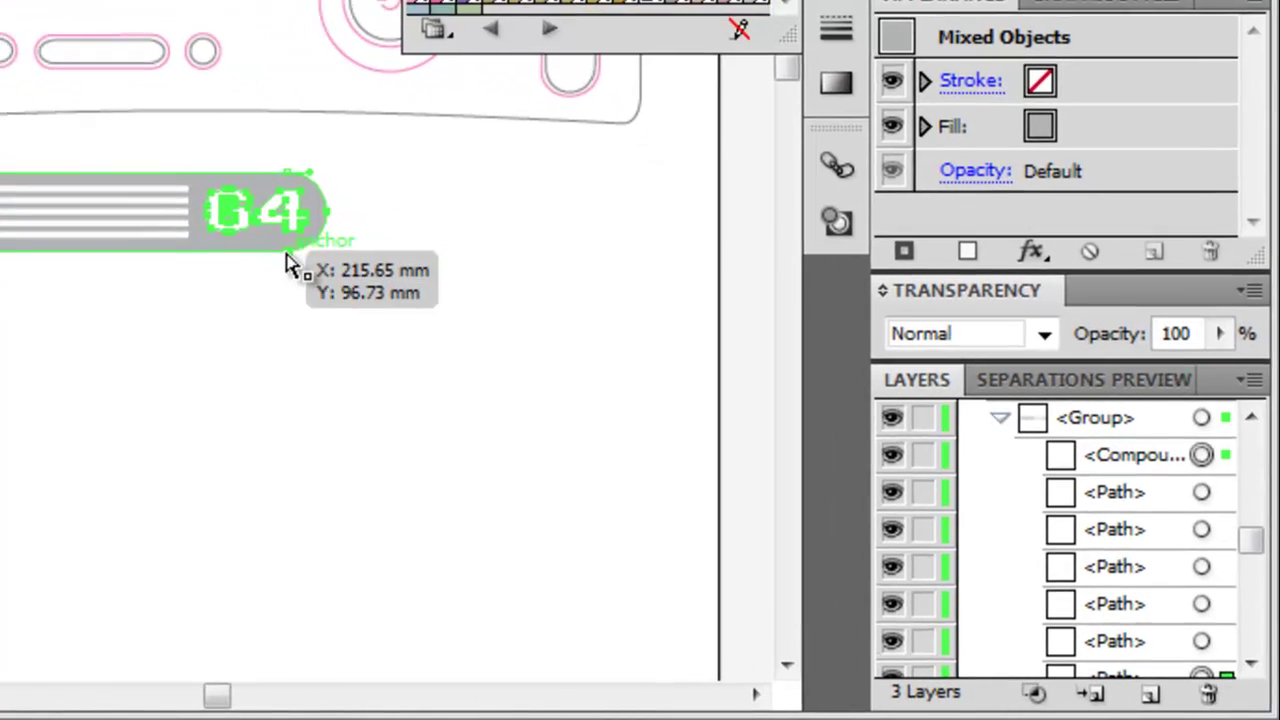
left_click_drag(1245, 543, 1249, 609)
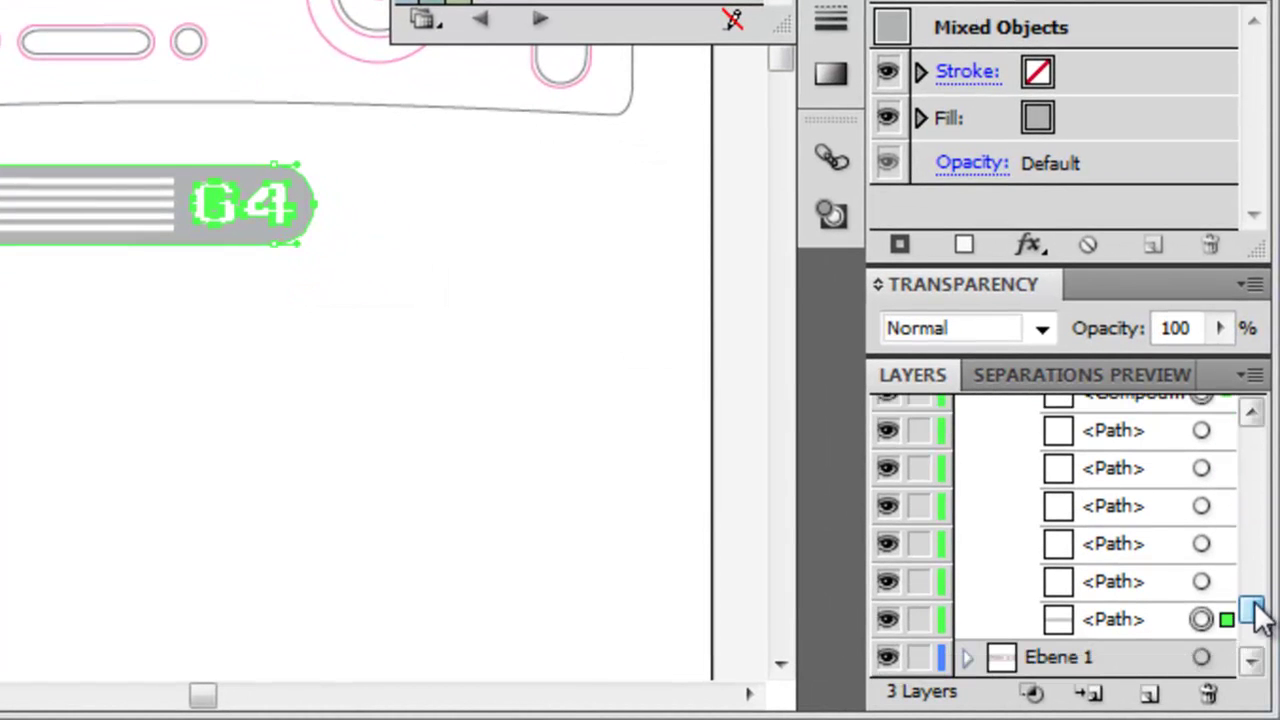
left_click(1200, 620, "shift")
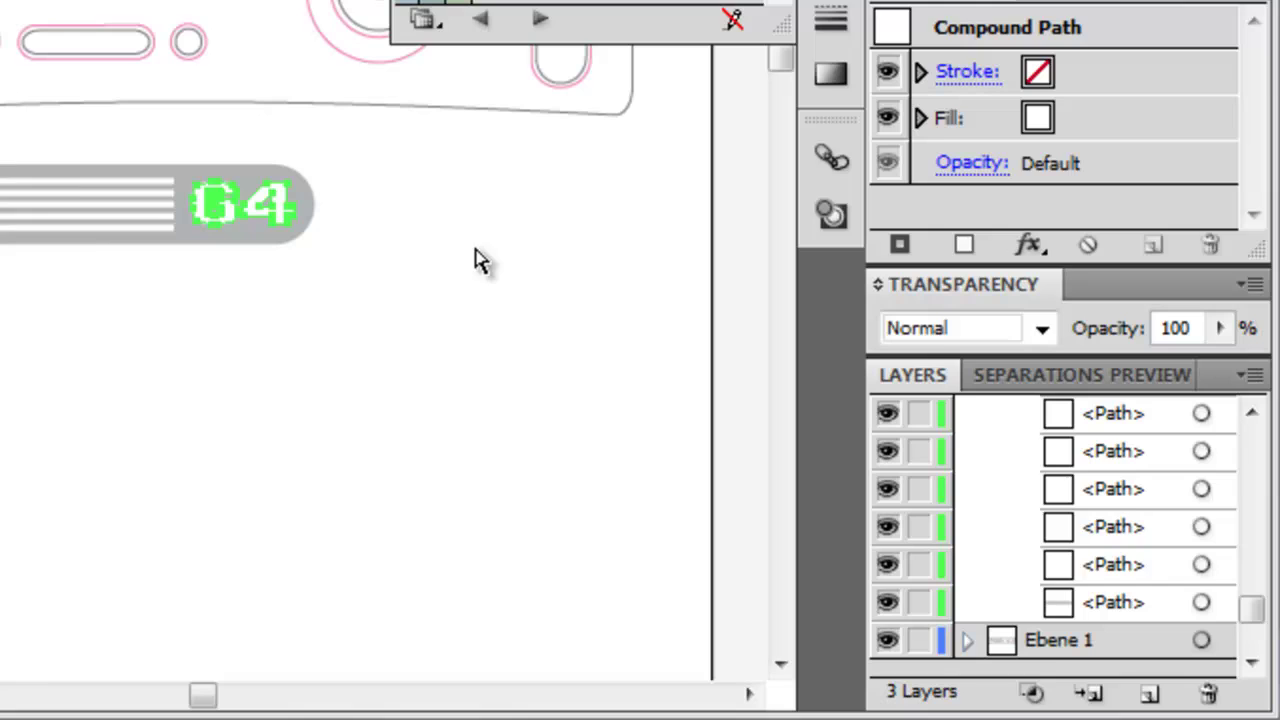
left_click(363, 229)
Select the whole remaining logo group and check its width and height
scroll(1235, 652, "up", 1)
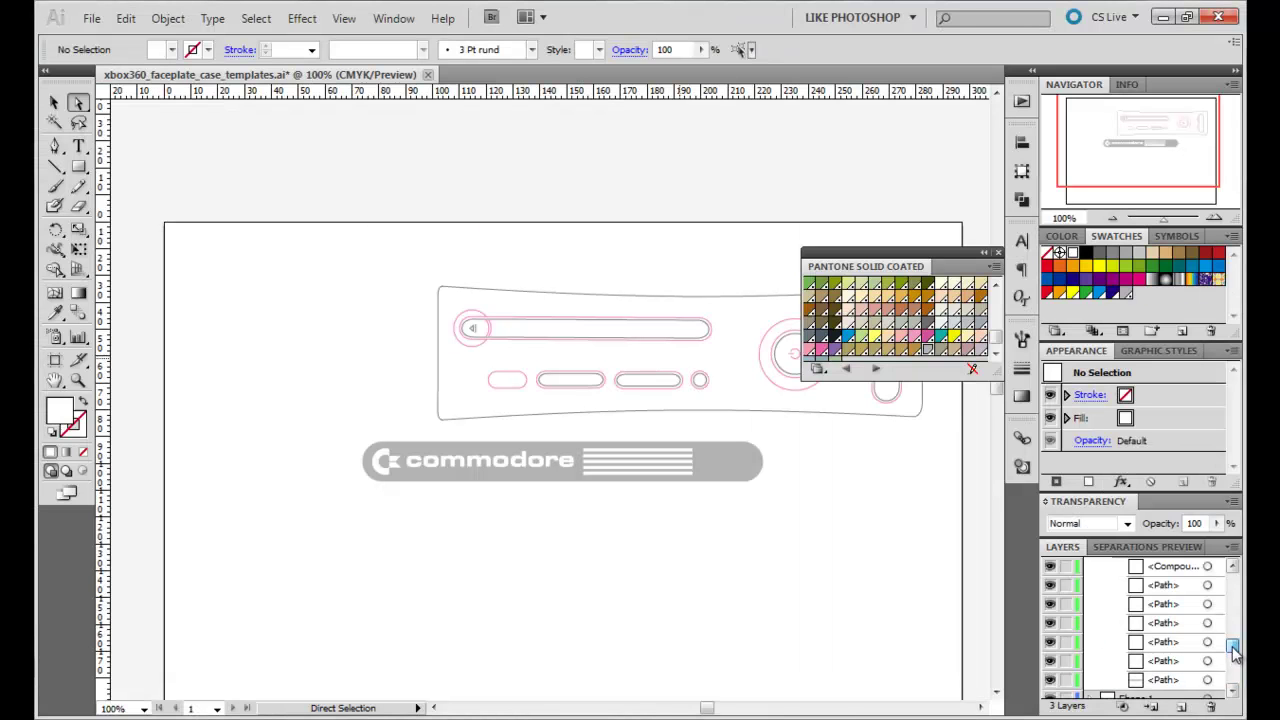
scroll(1235, 652, "up", 1)
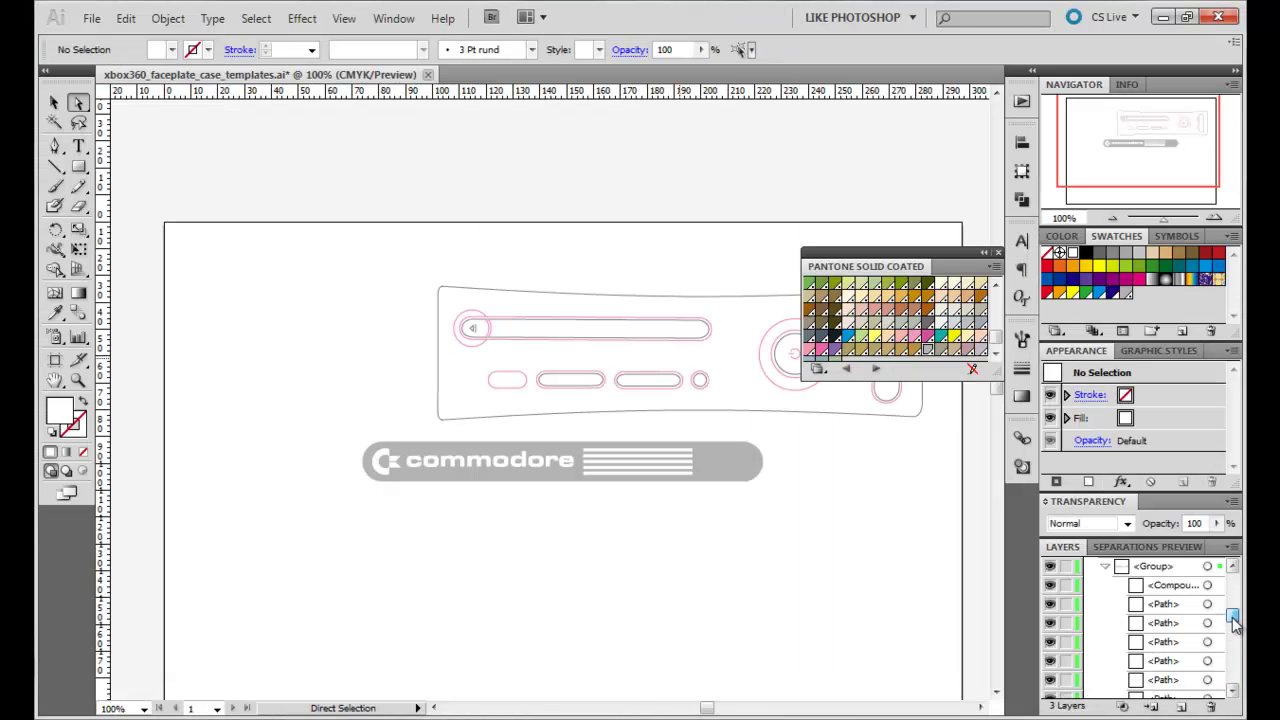
left_click(1208, 568)
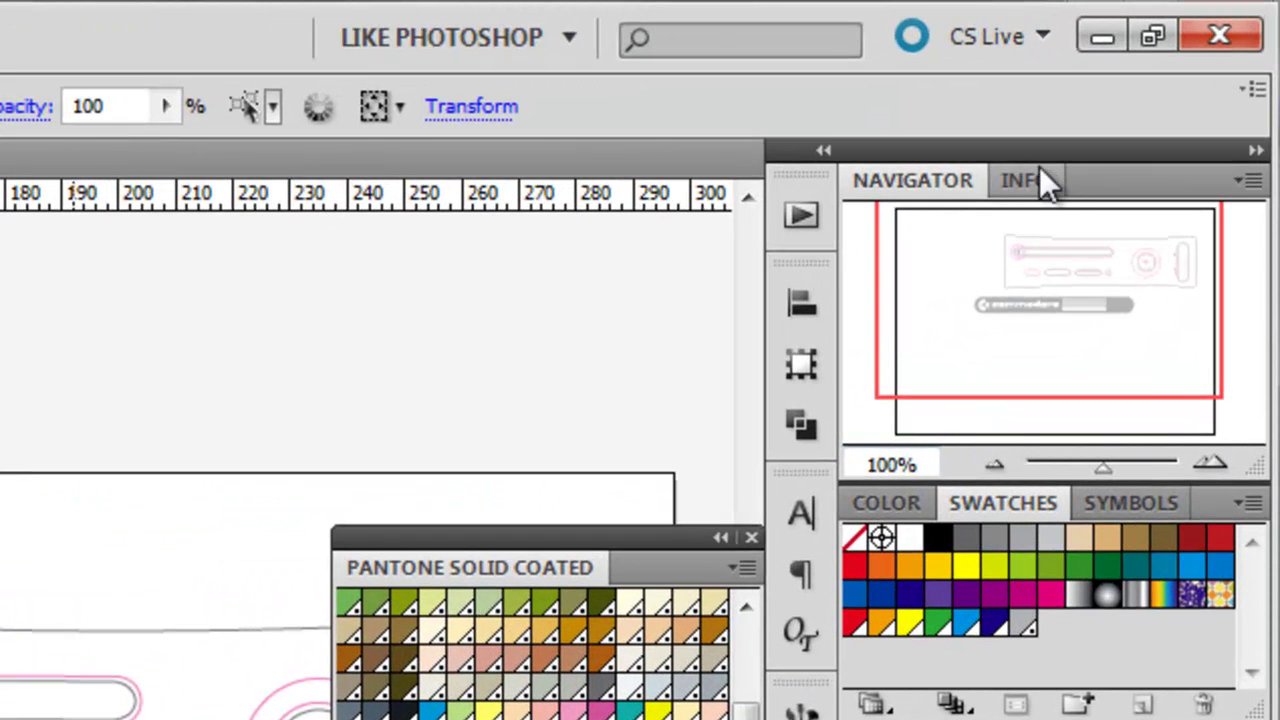
left_click(1129, 84)
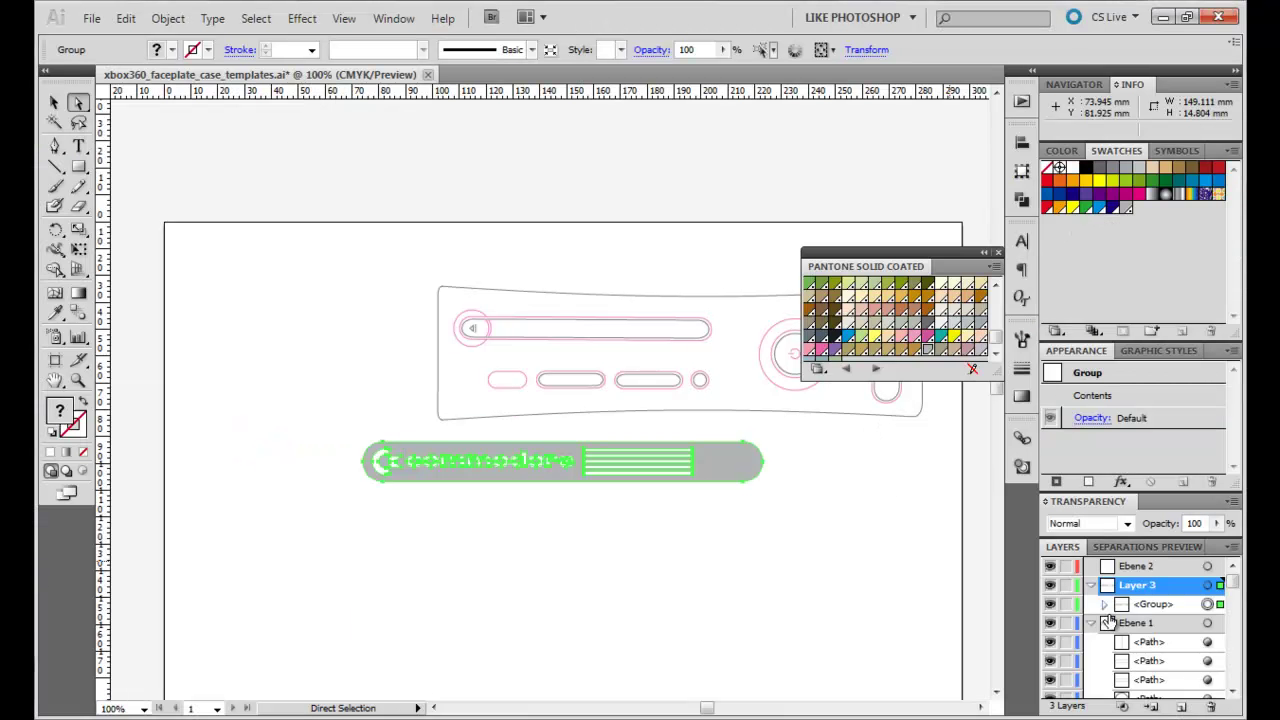
Scale the logo uniformly to 47.95%
left_click(54, 102)
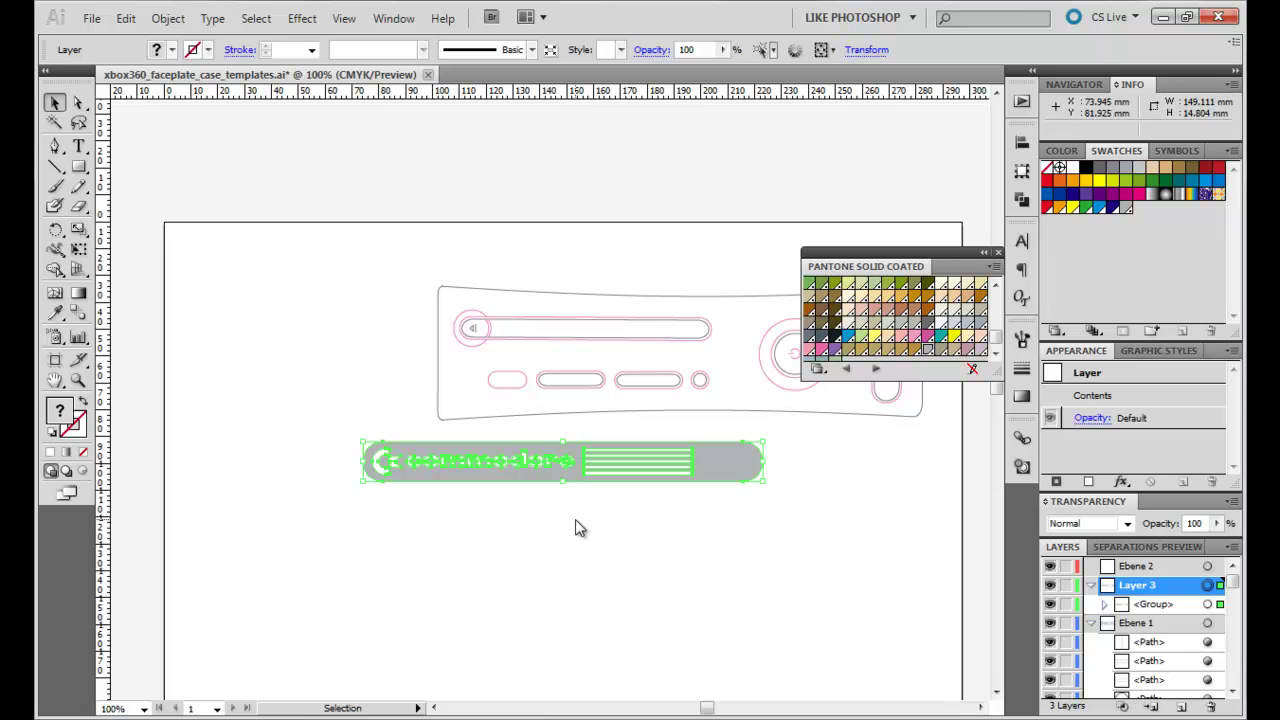
left_click(168, 18)
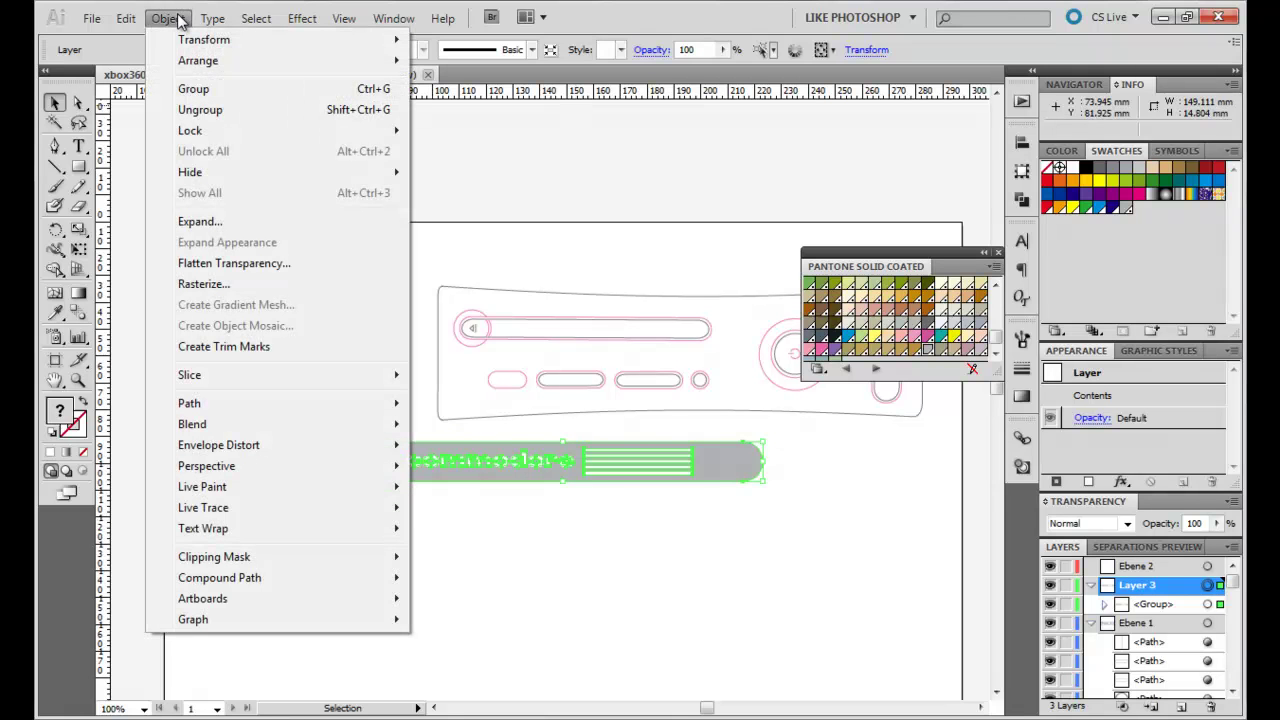
mouse_move(197, 42)
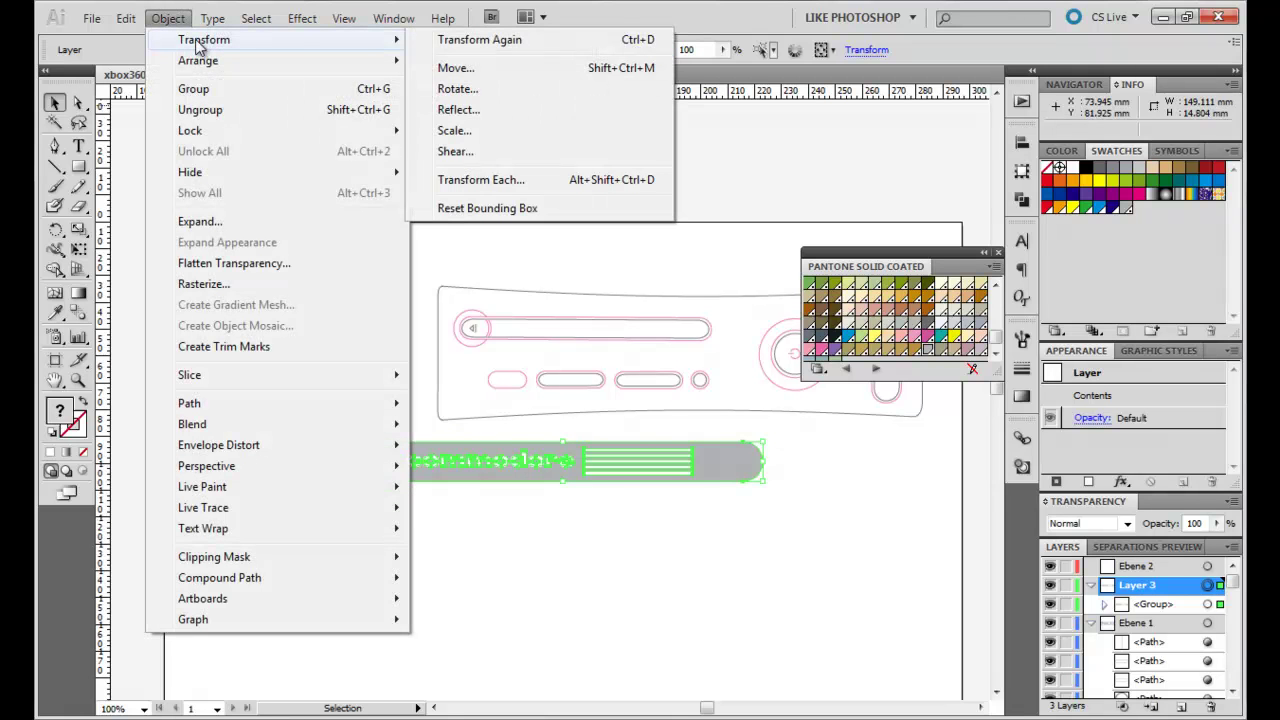
left_click(477, 131)
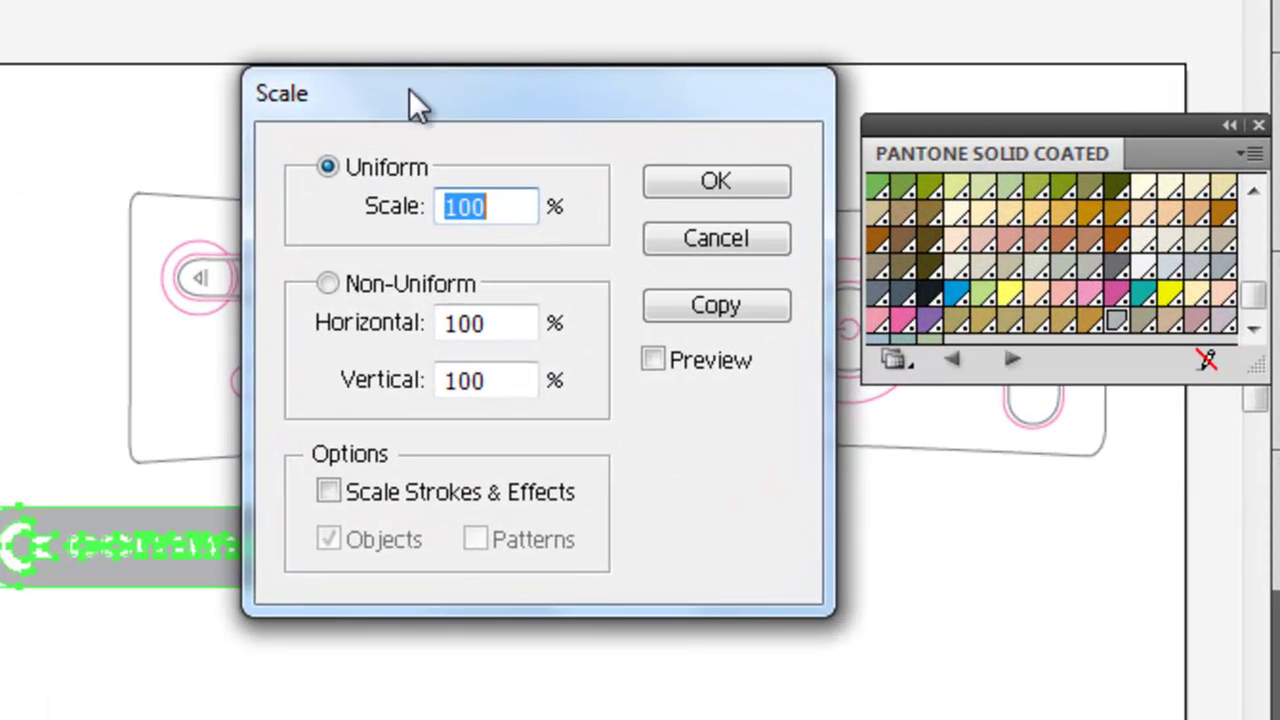
type("47.95")
left_click(698, 178)
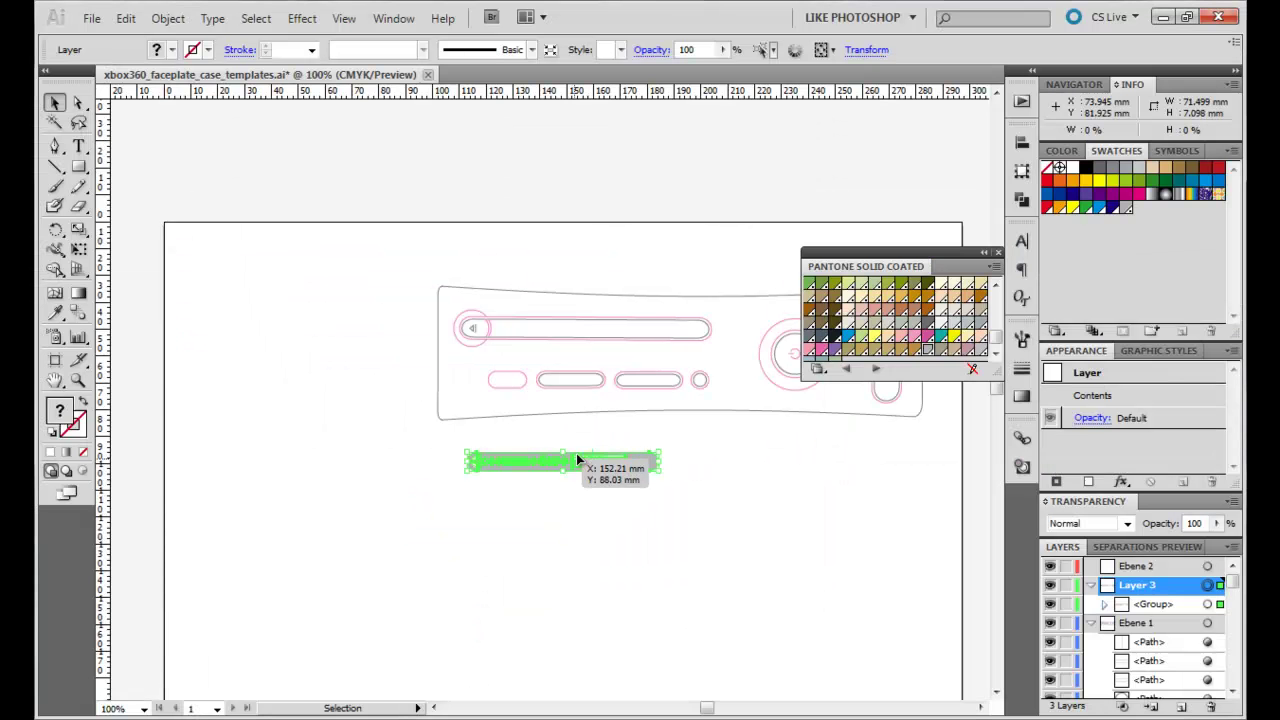
Move the scaled logo into the long disc tray and nudge it left to fit the tray's right end
left_click_drag(585, 454, 637, 323)
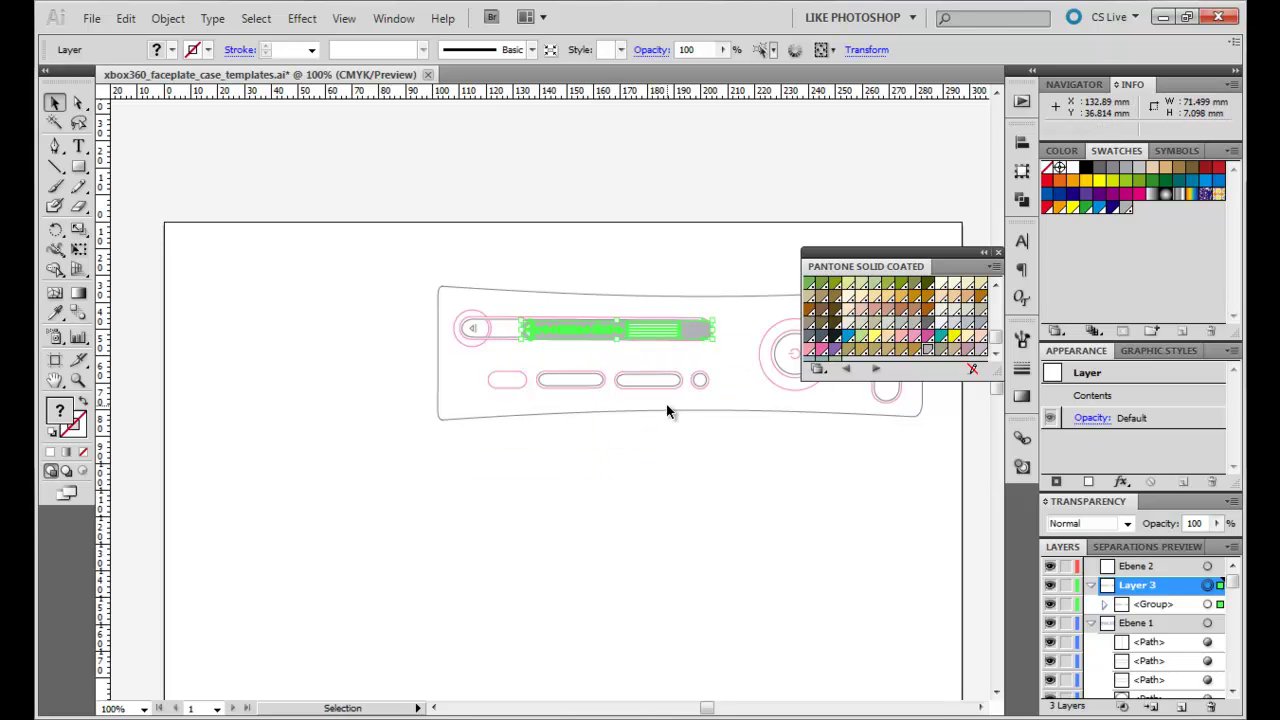
key("Left")
key("Left")
key("Left")
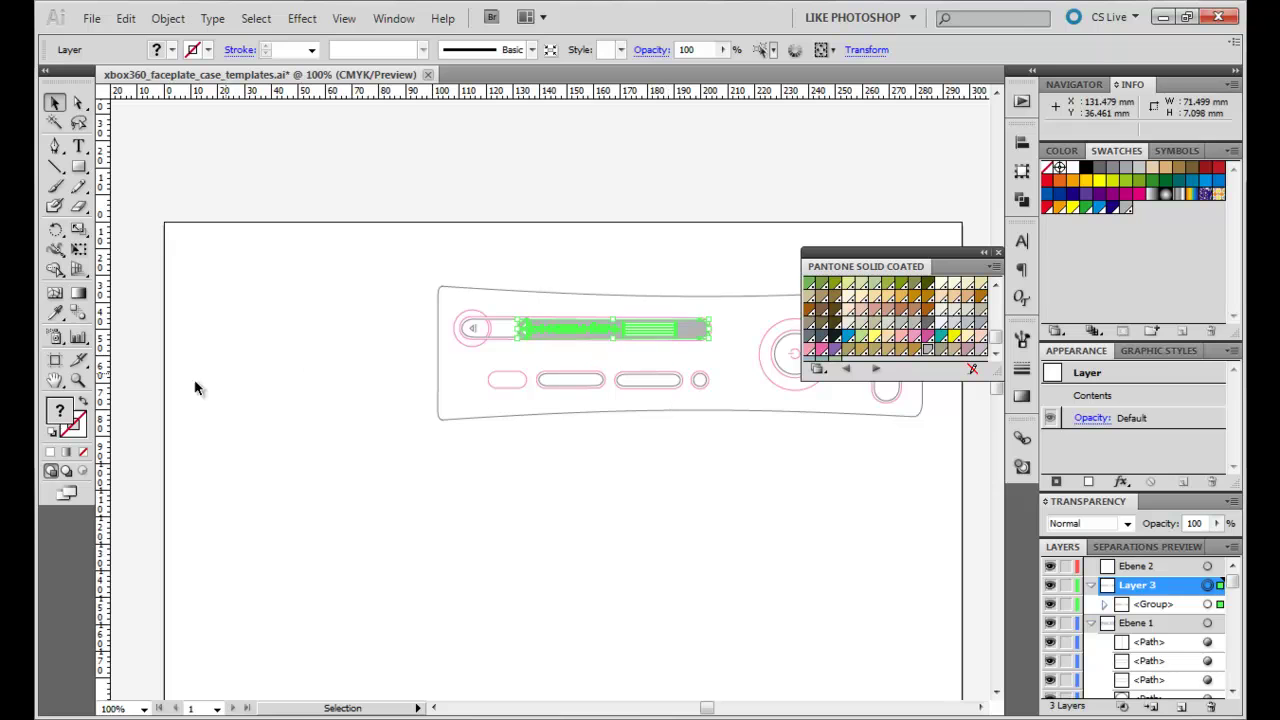
Nudge the logo right along the disc tray so it extends past the tray's right end, and fine-tune its vertical position
key("z")
left_click(604, 348)
left_click(655, 400)
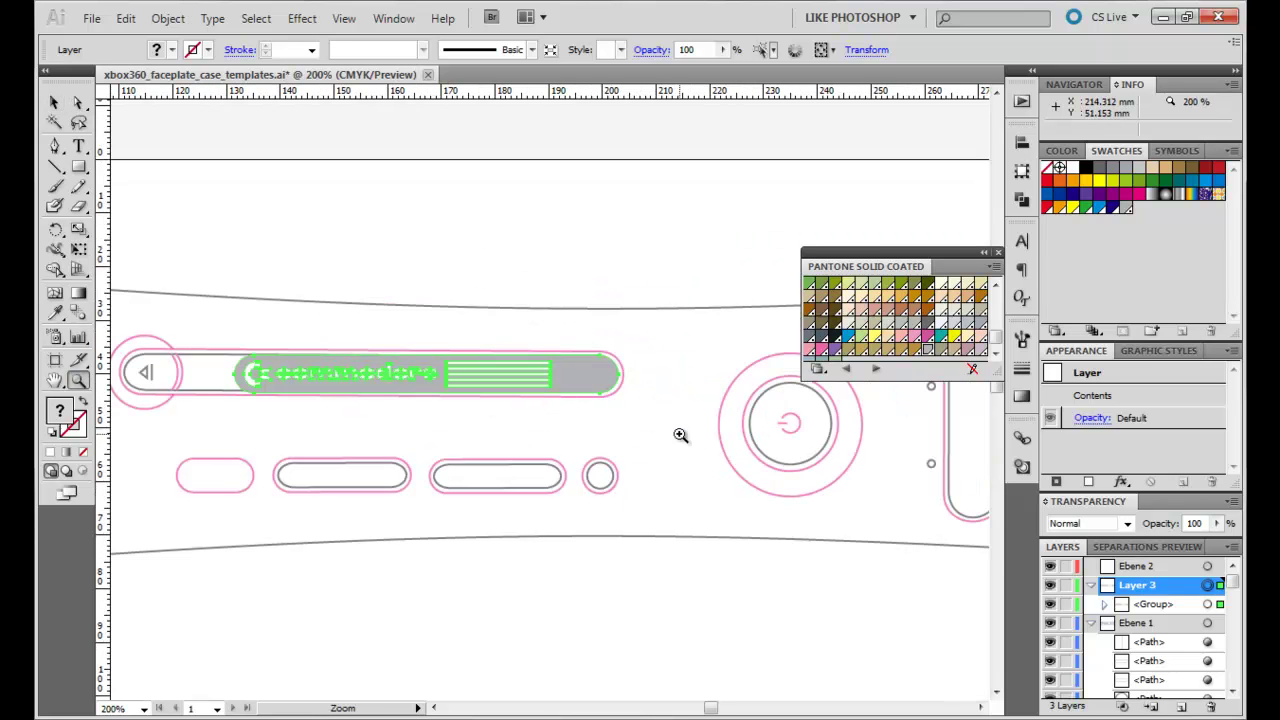
key("Up")
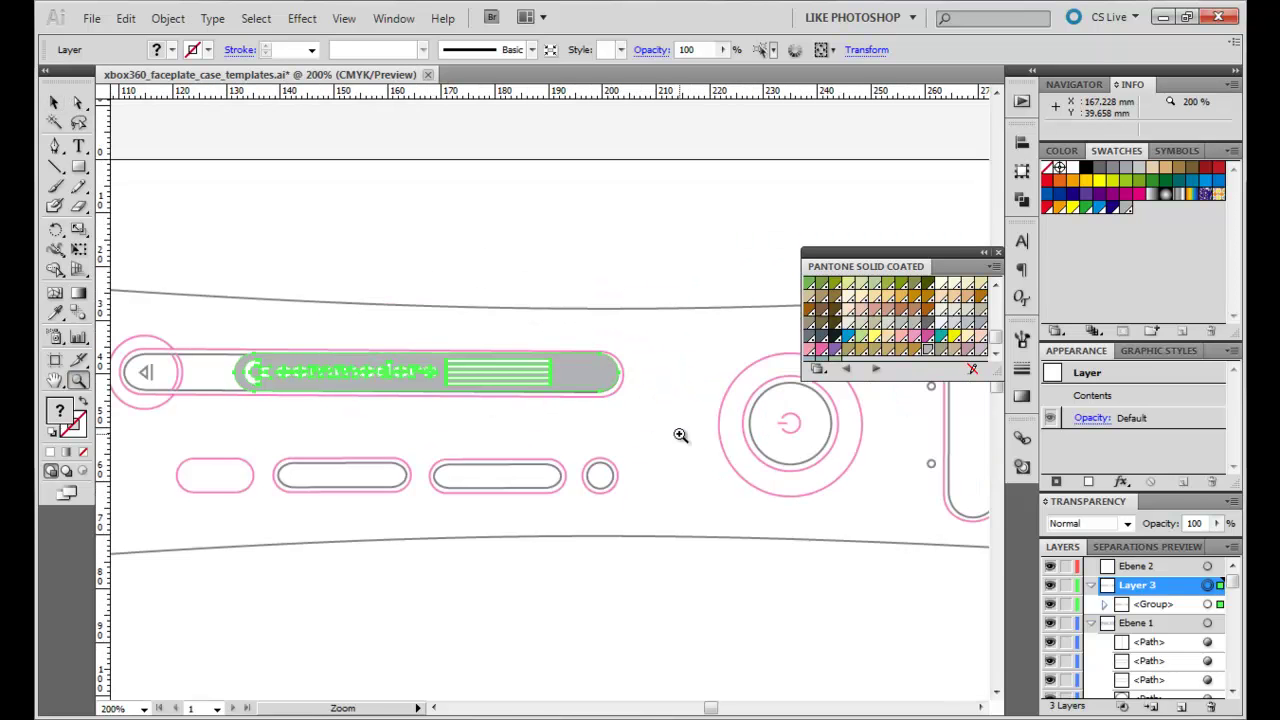
key("Right")
key("Right")
key("Right")
key("Right")
key("Right")
key("Down")
key("Down")
key("Down")
key("Down")
key("Right")
key("Right")
key("Right")
key("Right")
key("Right")
key("Right")
key("Right")
key("Right")
key("Right")
key("Right")
key("Right")
key("Right")
key("Right")
key("Right")
key("Right")
key("Right")
key("Right")
key("Right")
key("Up")
key("Up")
key("Up")
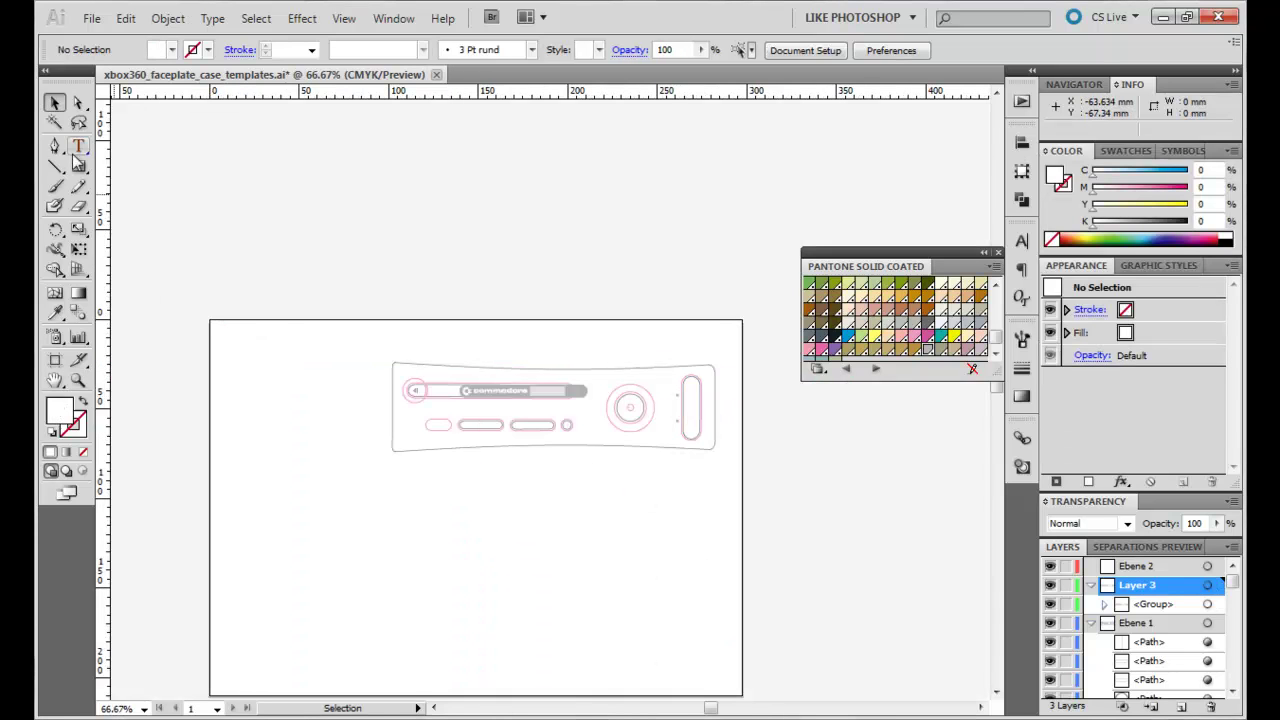
On layer Ebene 2, draw a black-outlined rectangle about 18.7 x 9.5 mm below the faceplate's left end
left_click(79, 169)
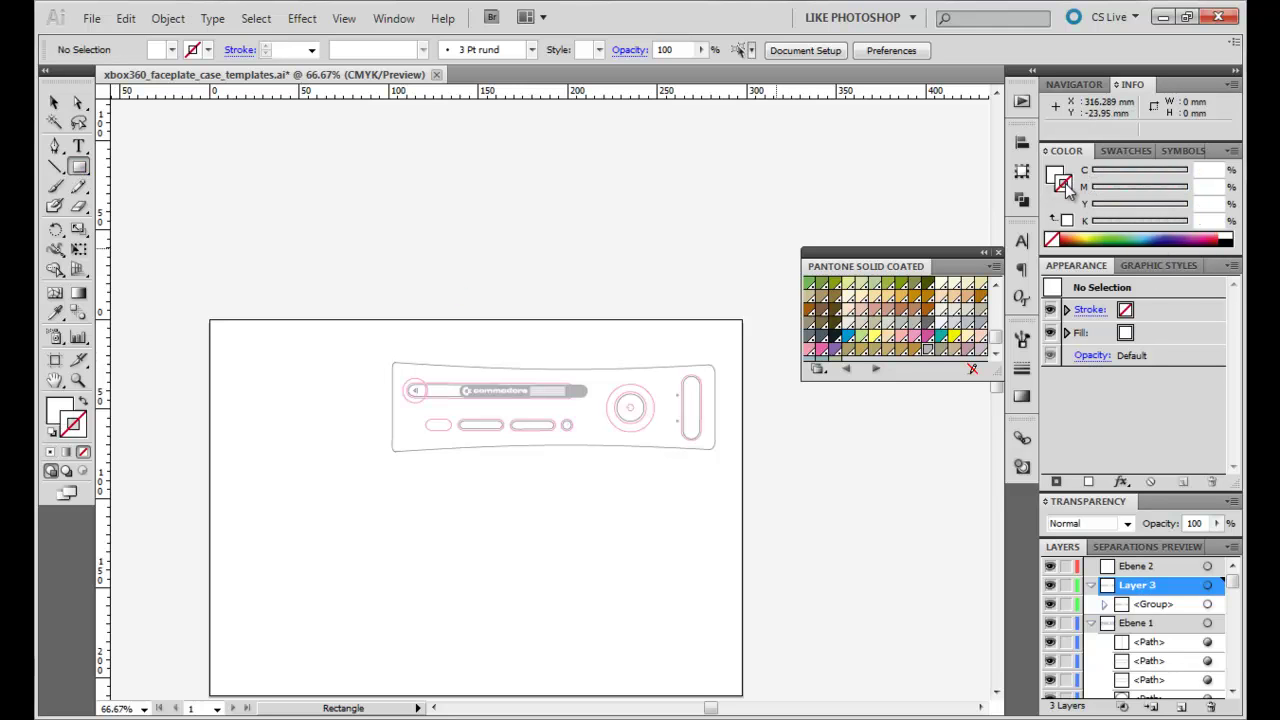
left_click(1091, 585)
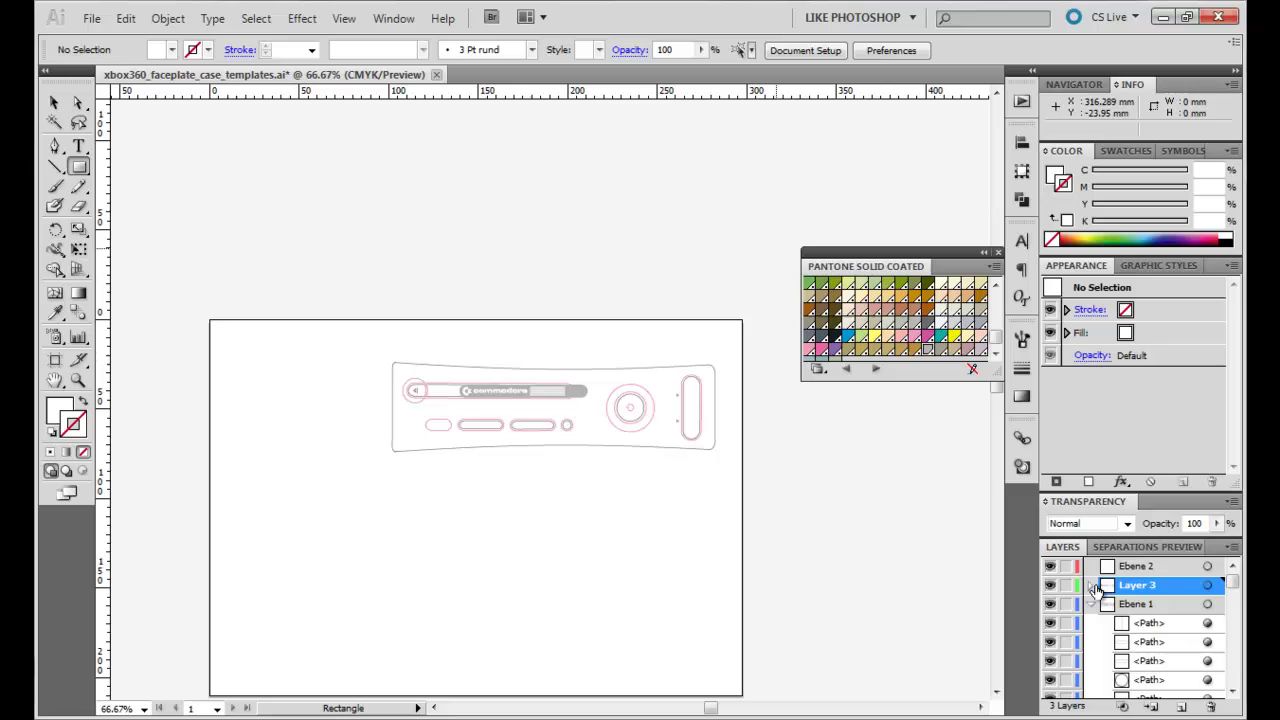
left_click(1207, 567)
left_click(1233, 234)
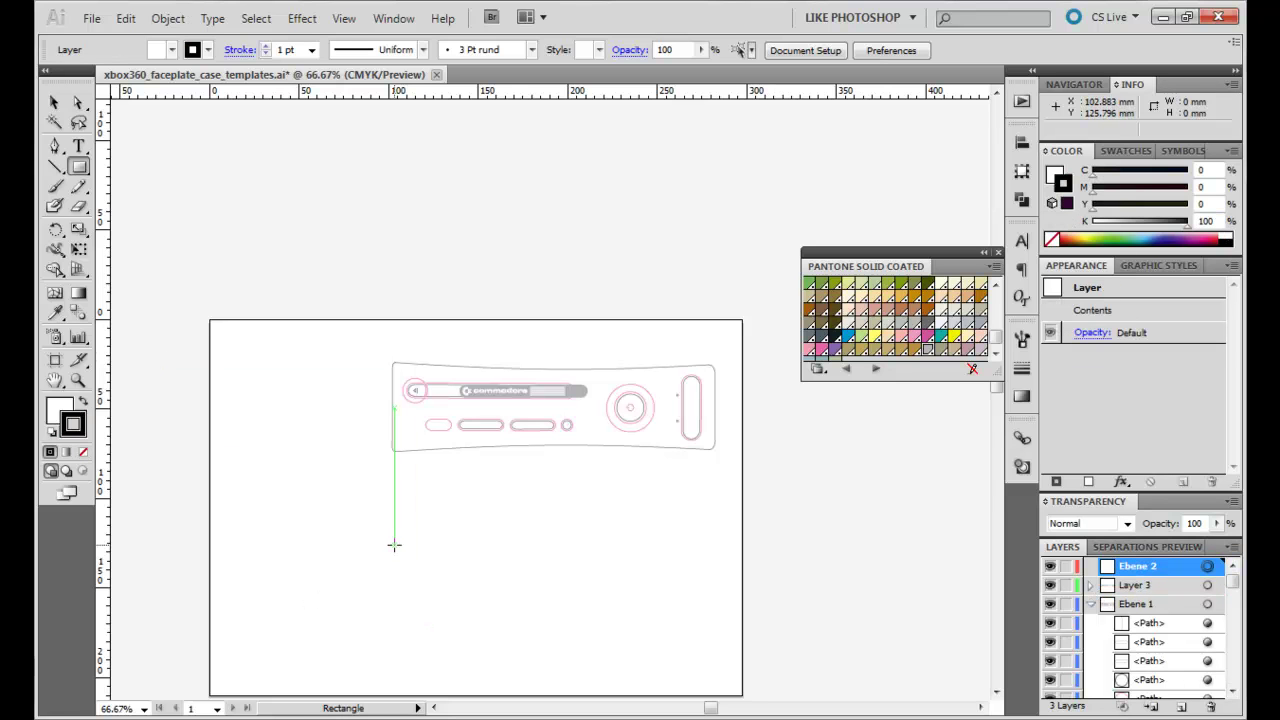
left_click_drag(393, 545, 426, 562)
Paste two copies of the rectangle and place them one below the other under the original
key("ctrl+c")
key("ctrl+v")
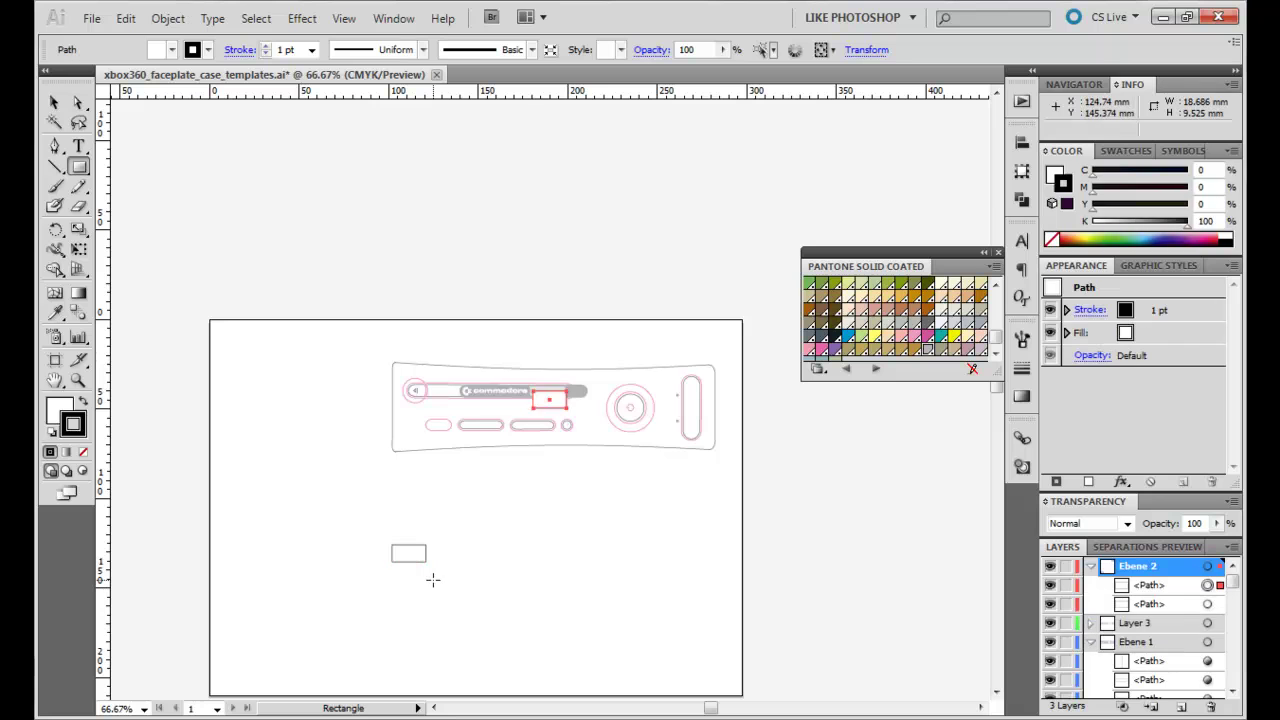
left_click(54, 104)
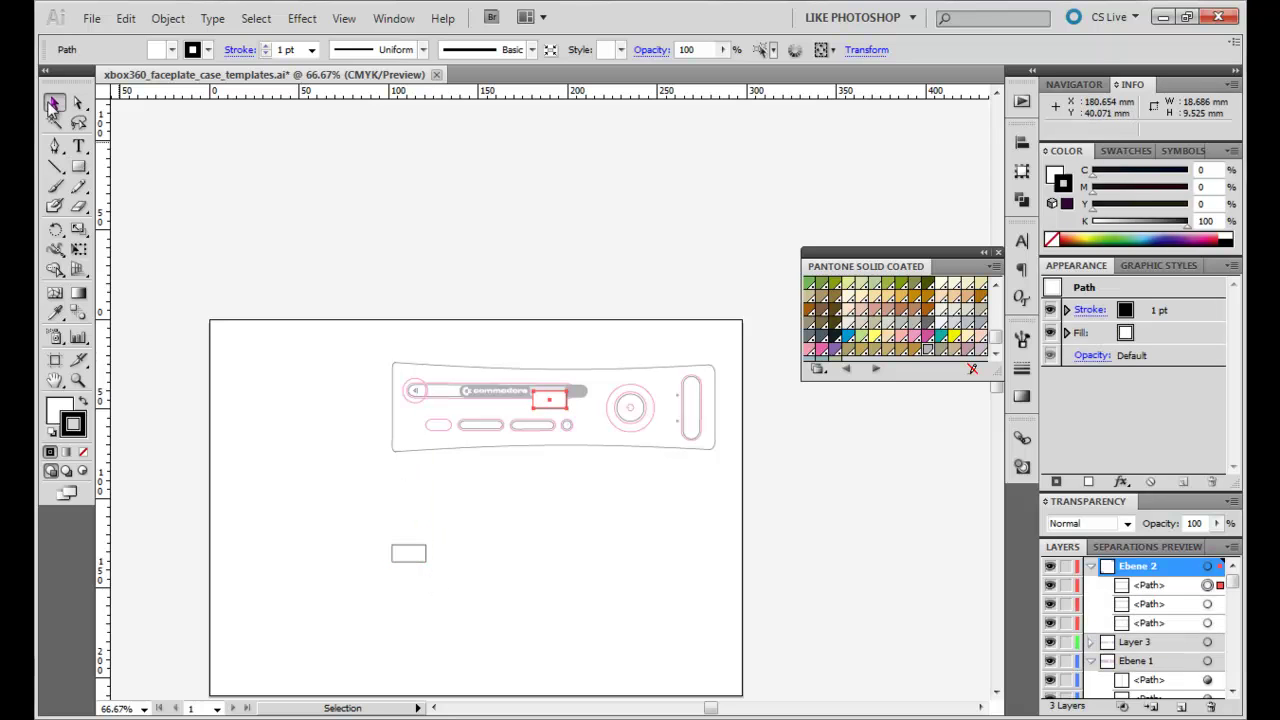
left_click_drag(549, 396, 392, 596)
left_click(1207, 604)
left_click_drag(549, 405, 407, 639)
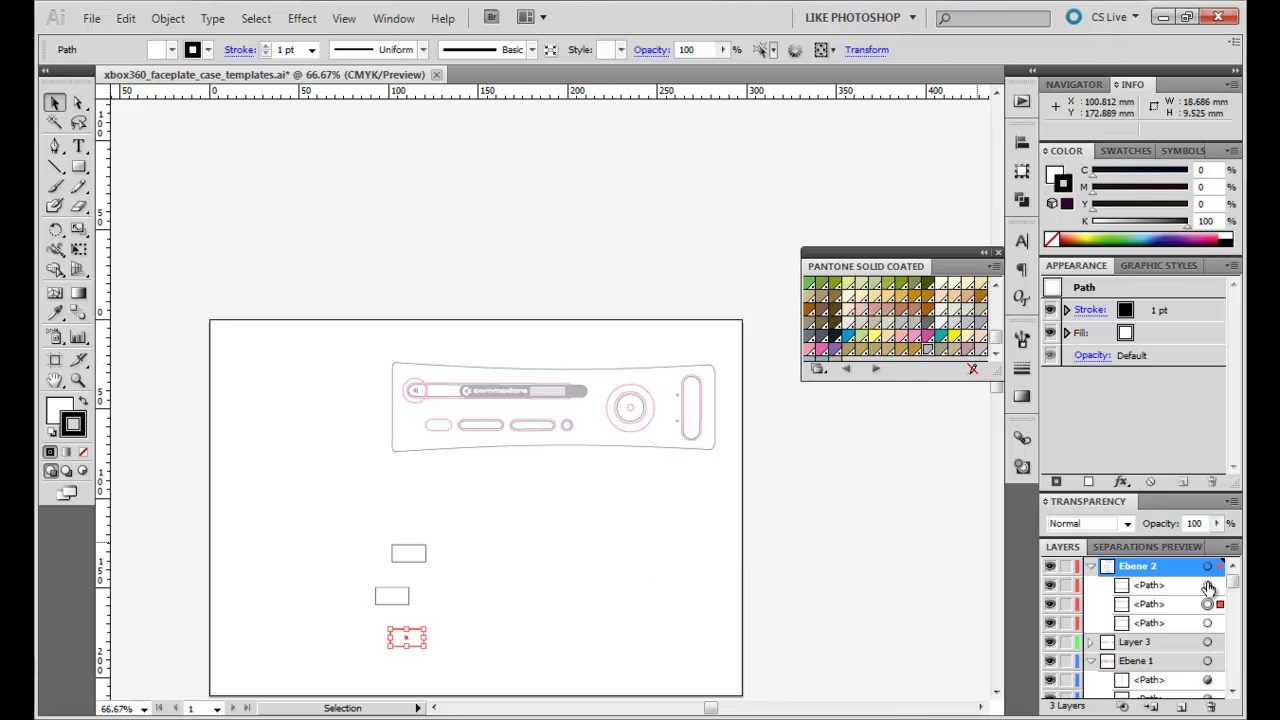
Align the left edges of the three rectangles
left_click(393, 18)
left_click(470, 200)
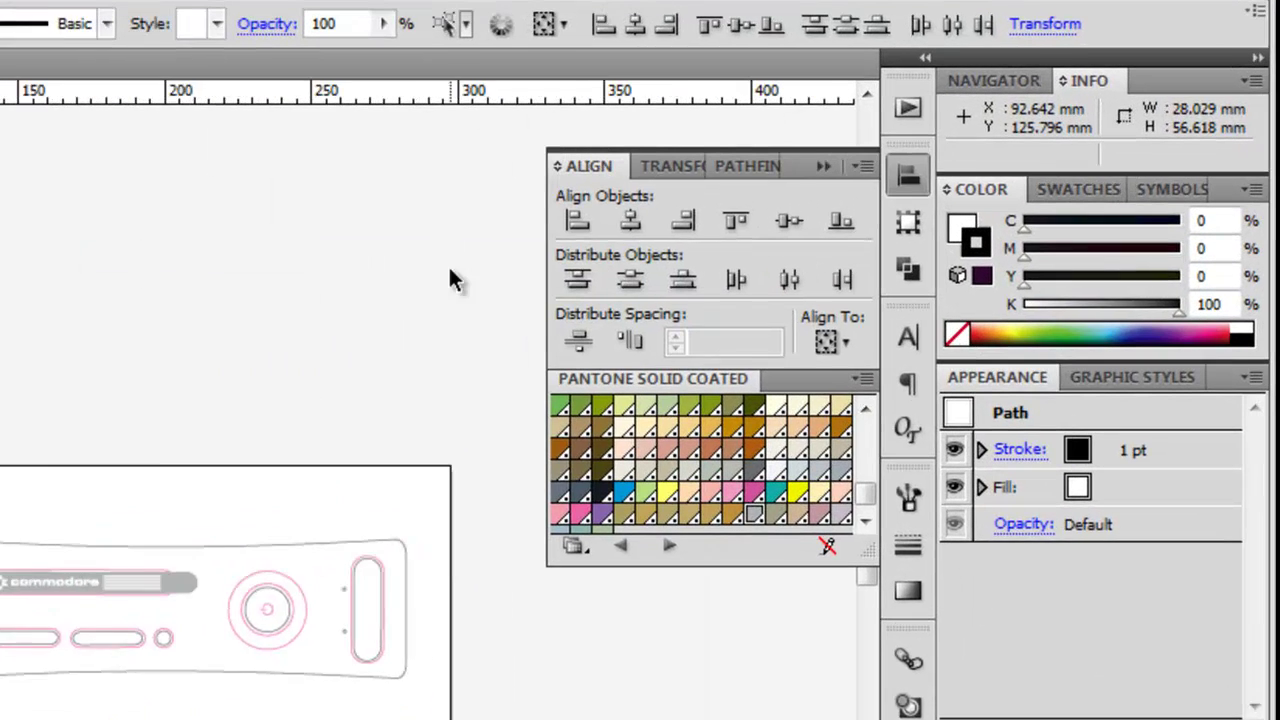
left_click(577, 220)
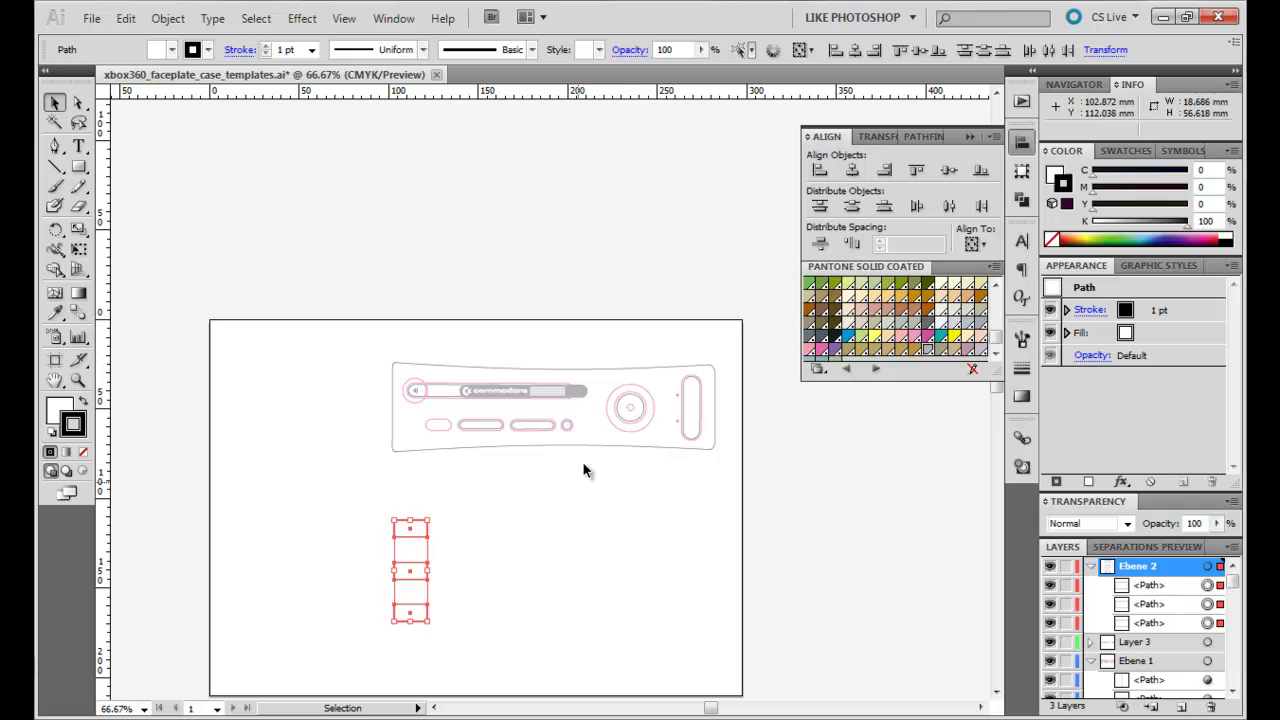
Select only the gray rounded background path within the logo group on Layer 3 and delete it
left_click(582, 391)
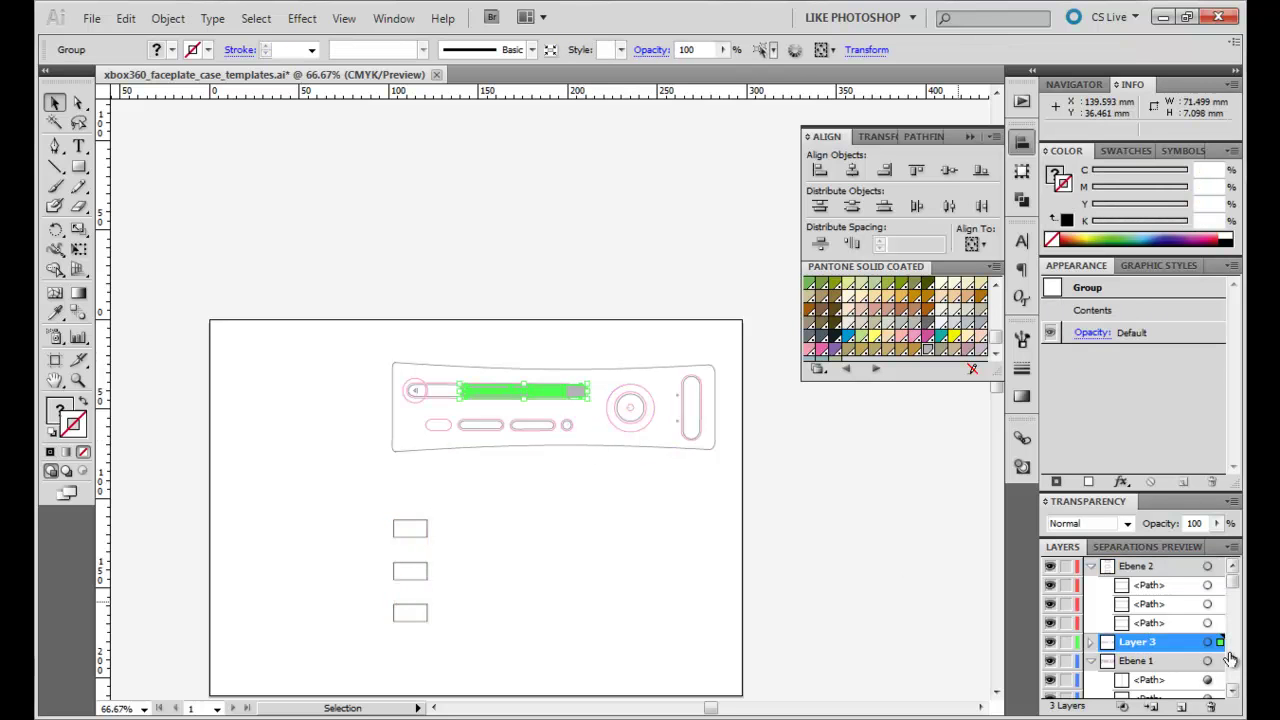
left_click(1091, 642)
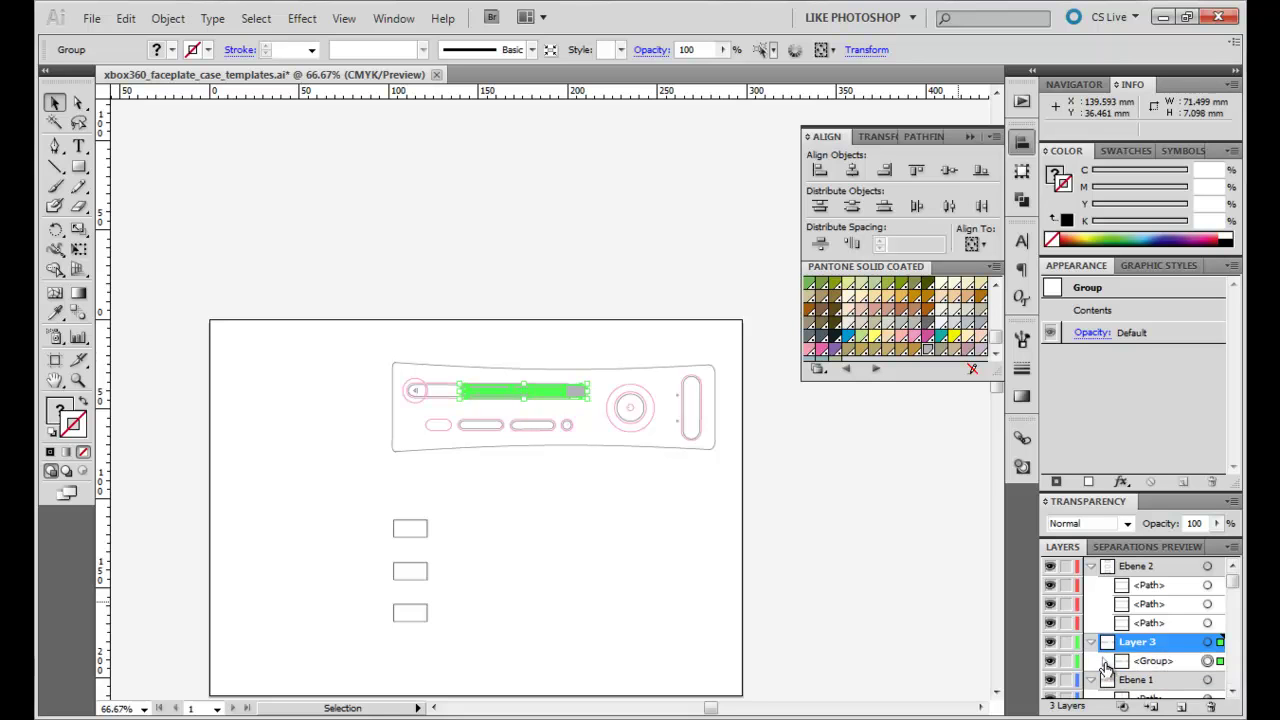
left_click(1105, 661)
left_click_drag(1234, 582, 1236, 610)
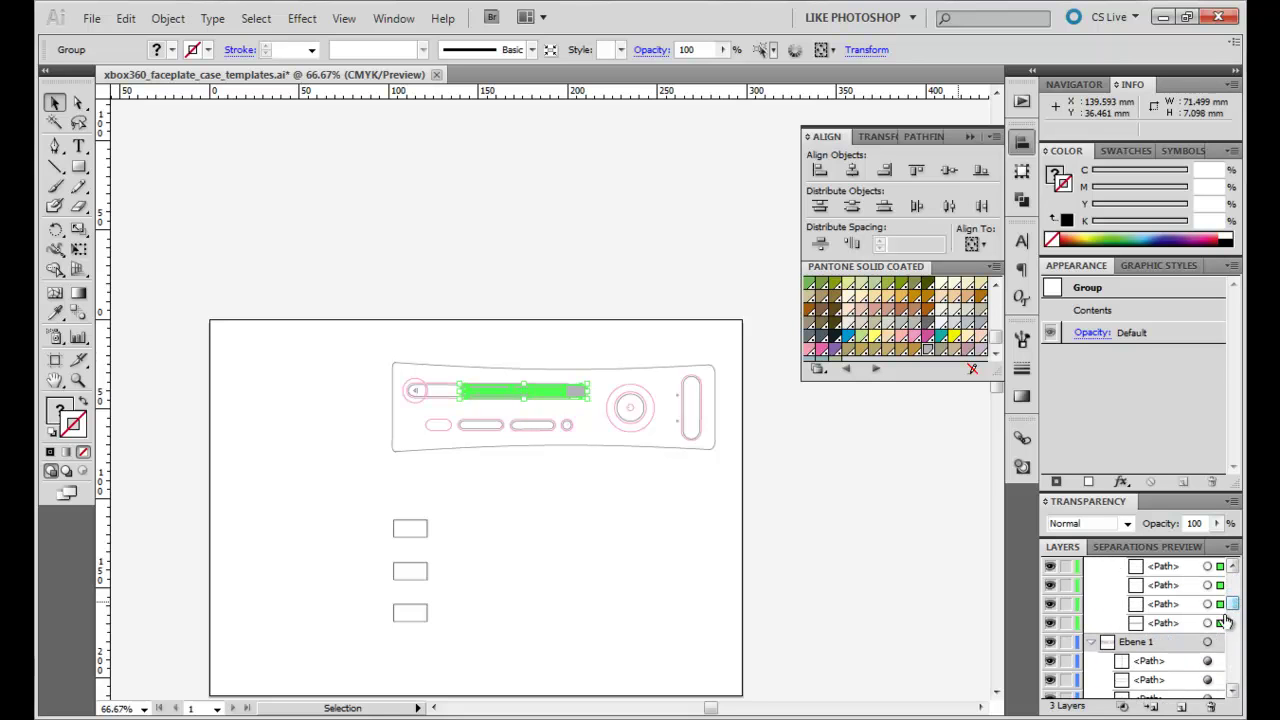
left_click(1207, 623)
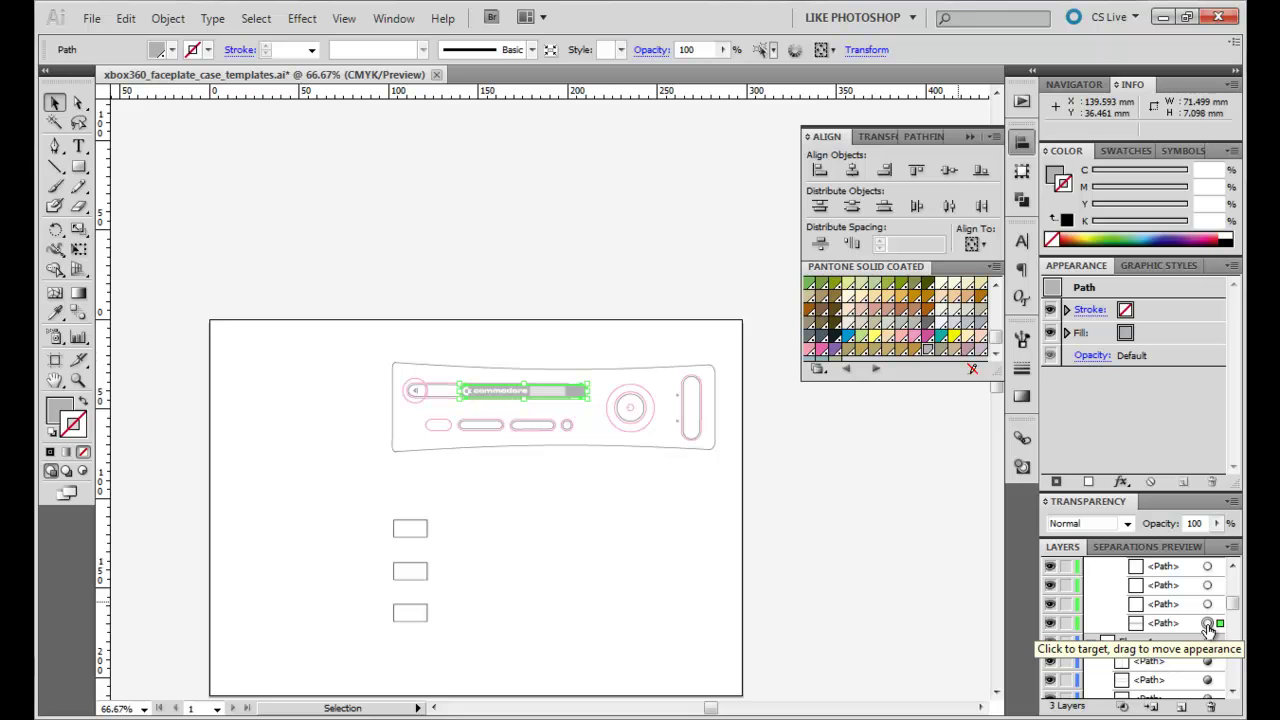
key("Delete")
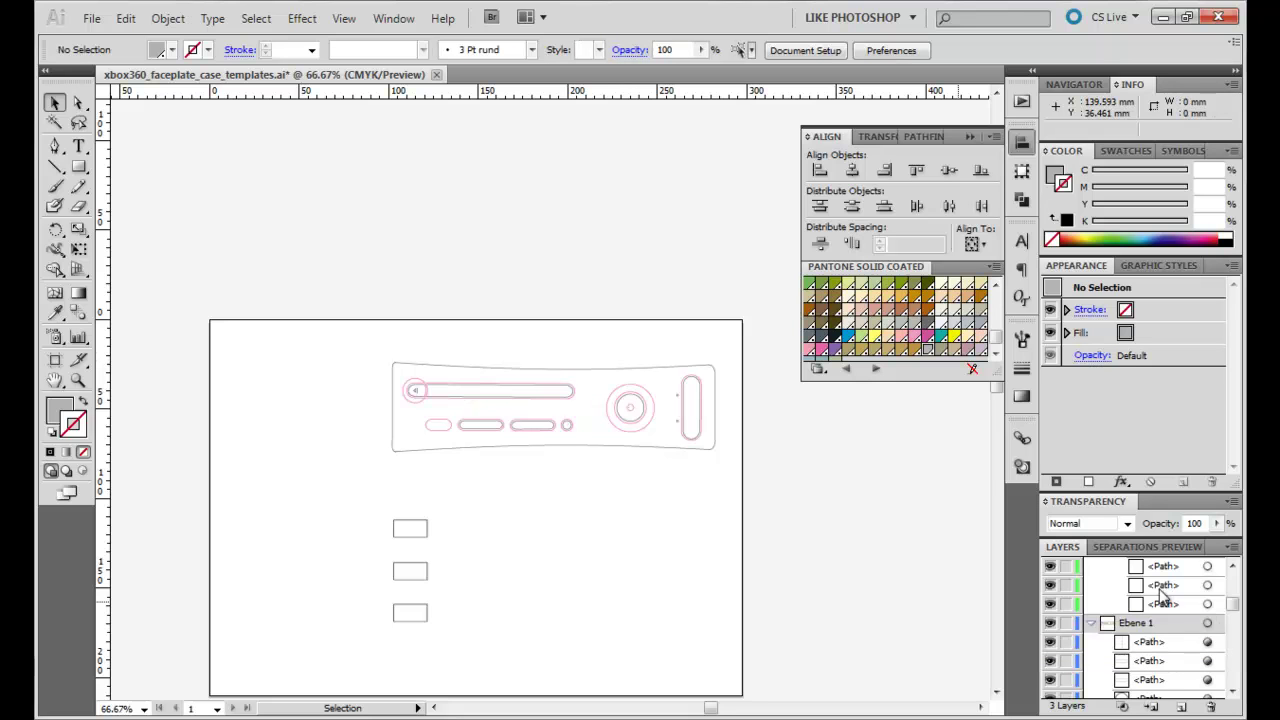
Try to fill the long disc tray outline with the gray Pantone swatch
left_click(569, 389)
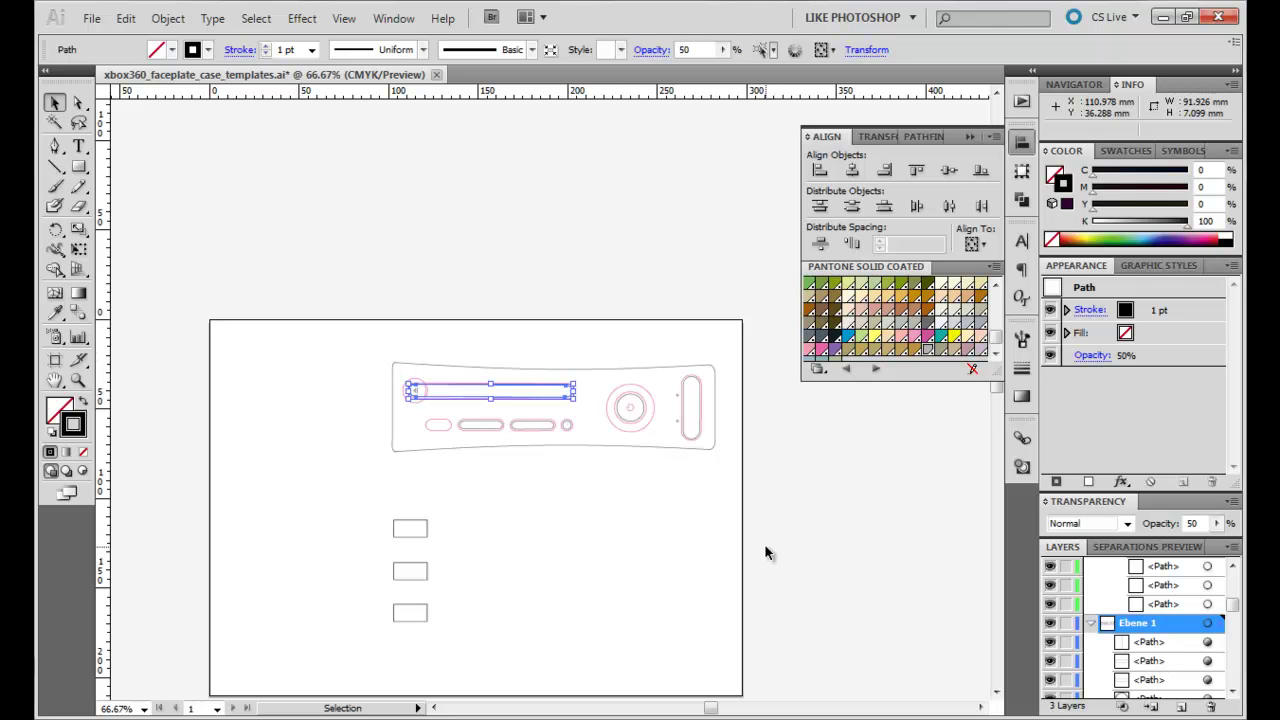
left_click(1055, 173)
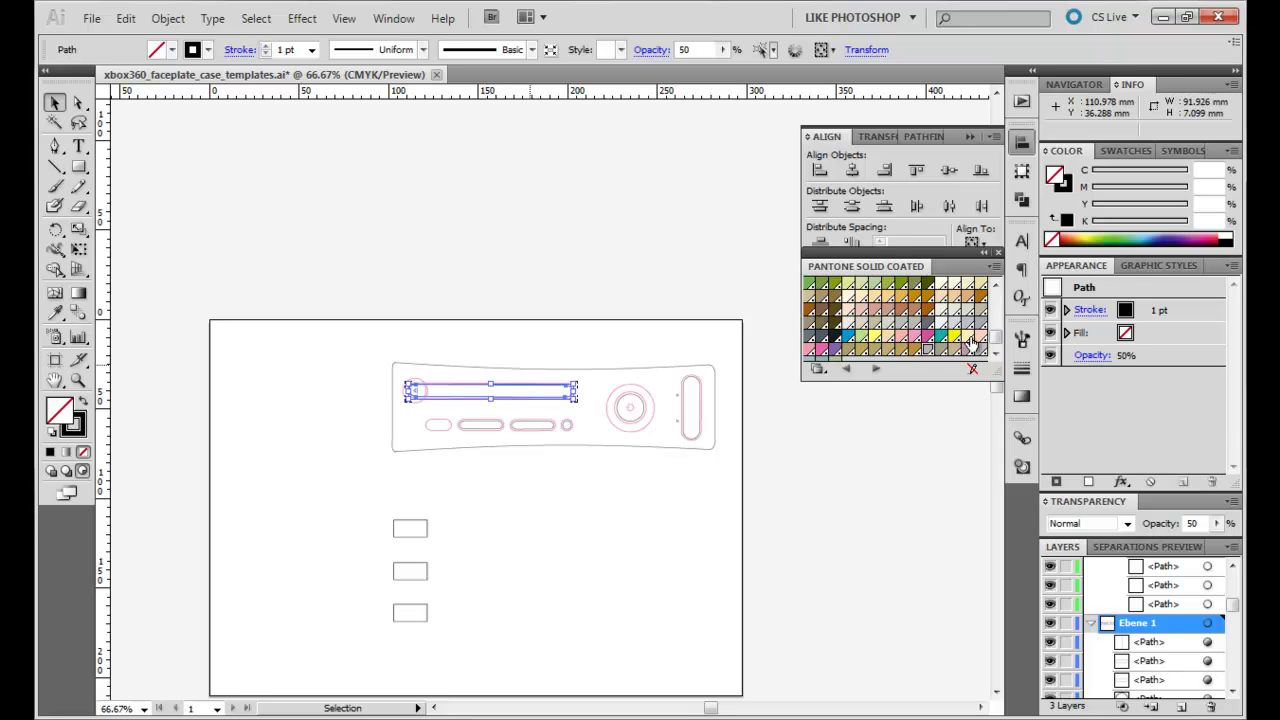
left_click(928, 354)
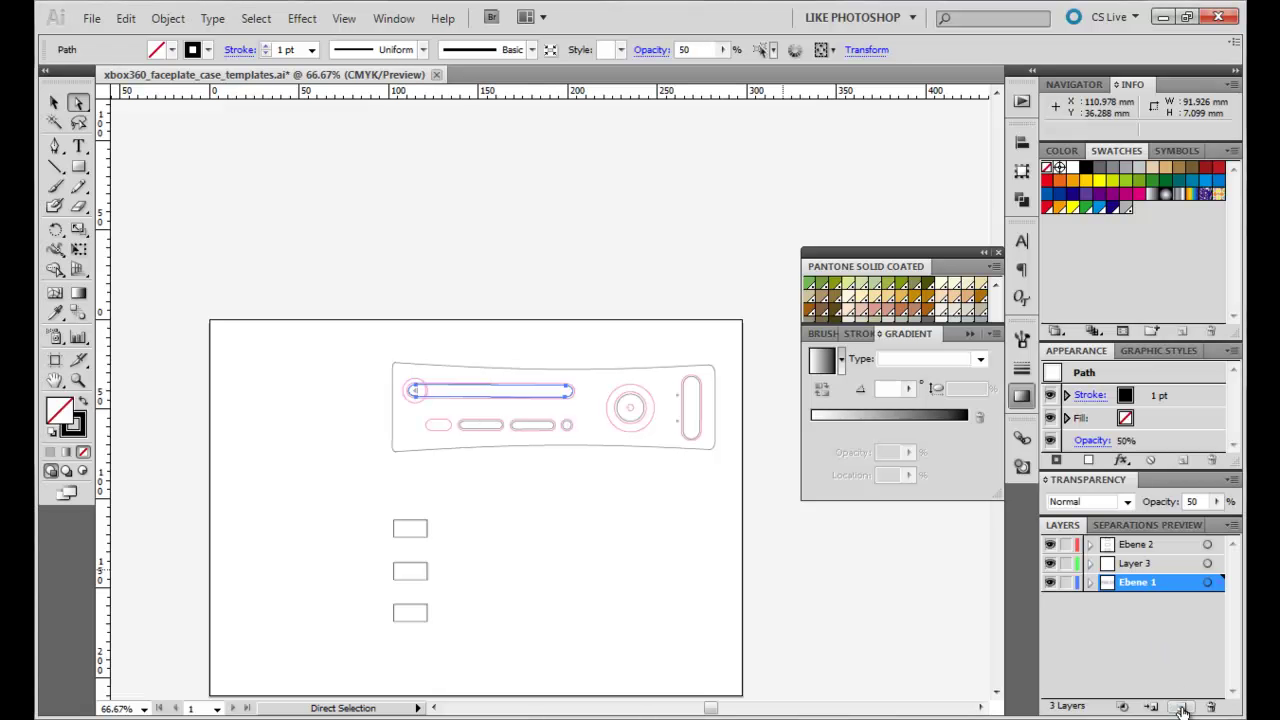
Create a new layer directly above Ebene 1 and target the four Ebene 1 paths that form the faceplate's outer outline
left_click(1181, 707)
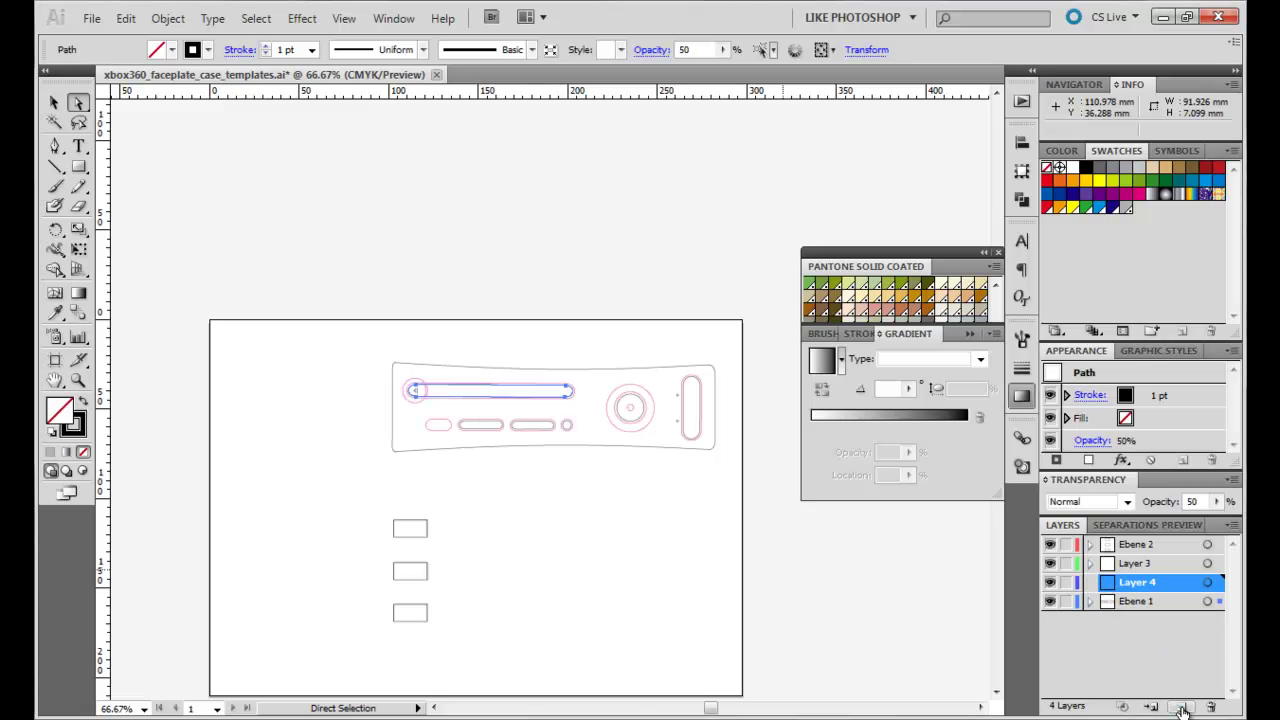
left_click(1091, 601)
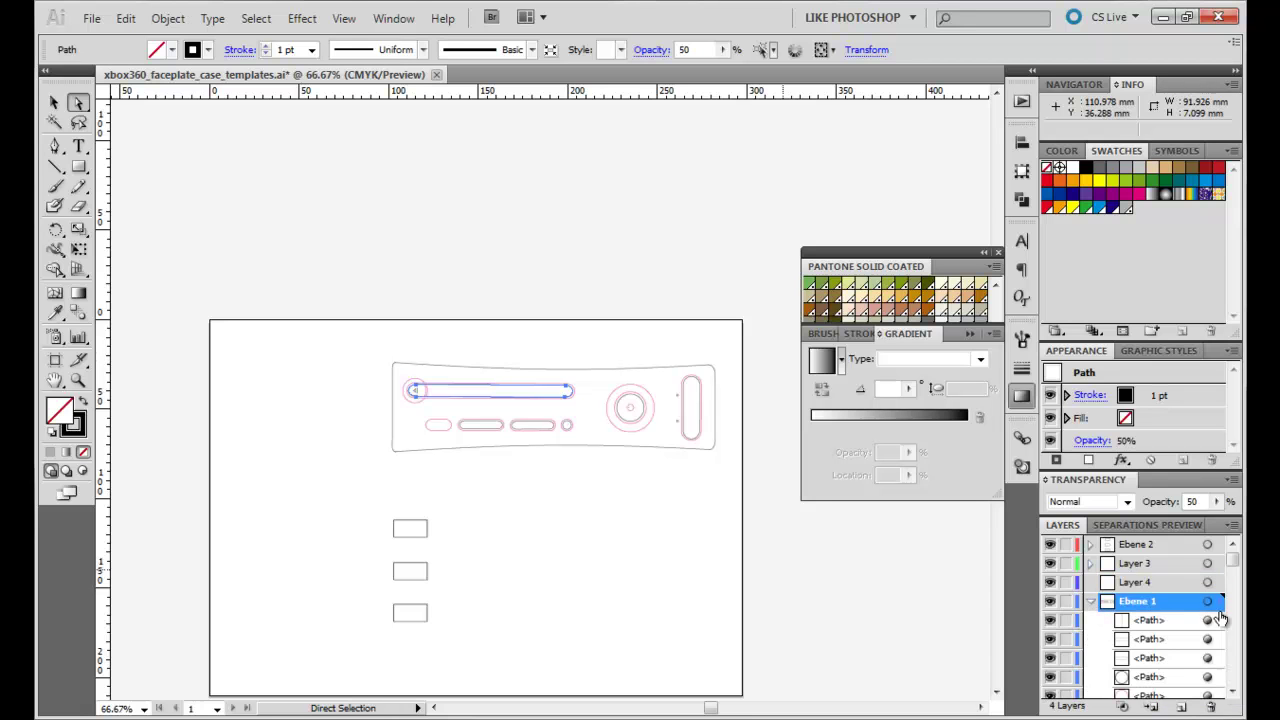
left_click(1208, 620)
left_click_drag(1236, 568, 1233, 678)
left_click(1208, 670)
left_click(1208, 670, "shift")
left_click(1208, 688, "shift")
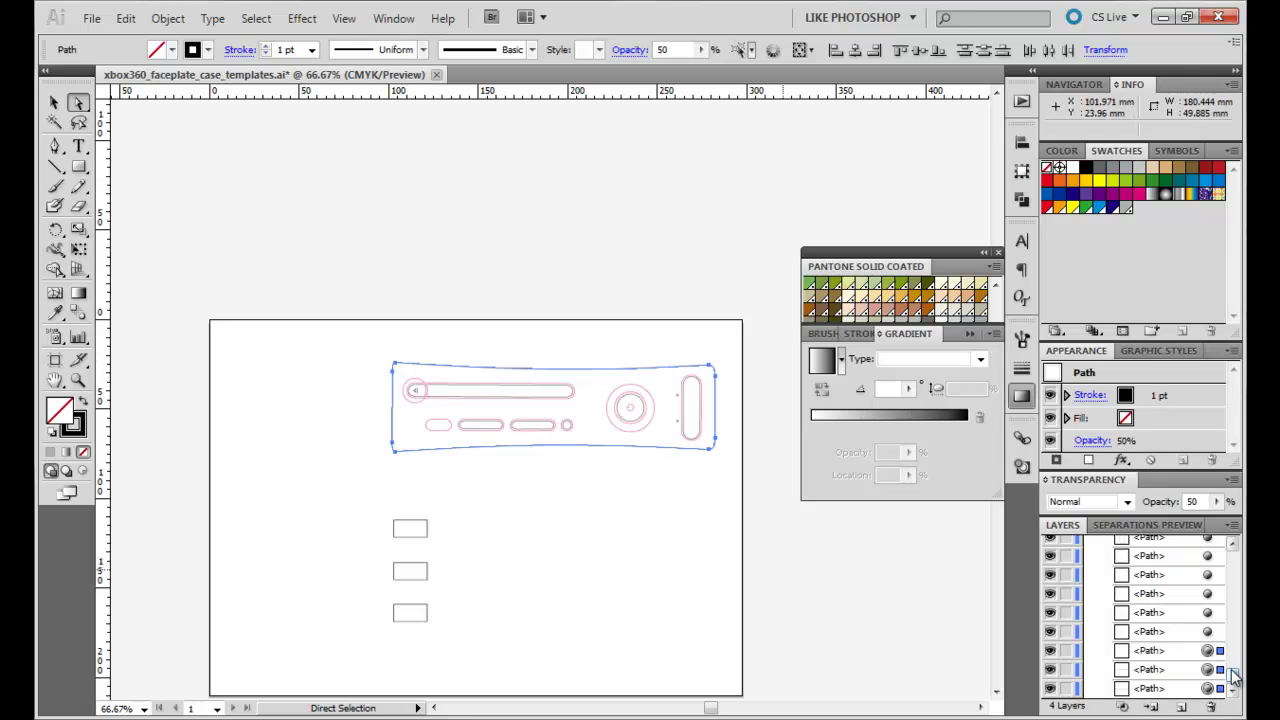
left_click_drag(1232, 678, 1238, 562)
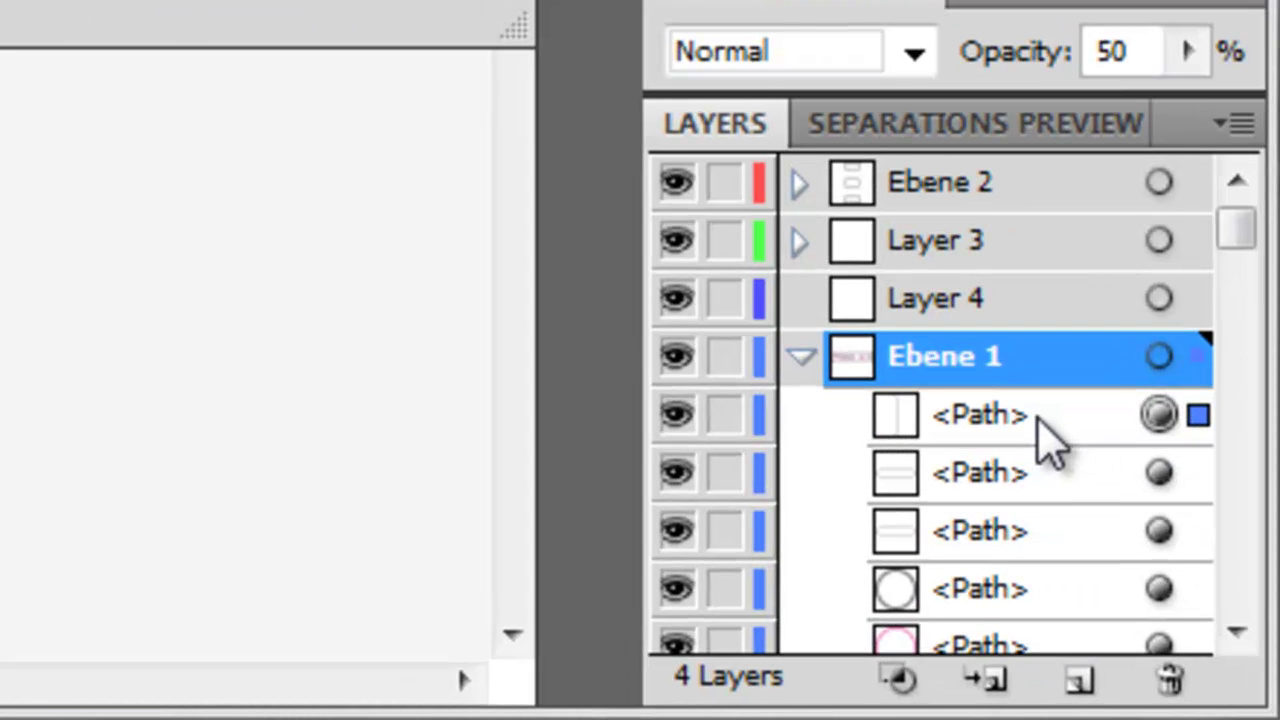
Move the four outer outline paths from Ebene 1 into Layer 4 and expand that layer
left_click(1045, 440)
left_click_drag(1240, 243, 1246, 643)
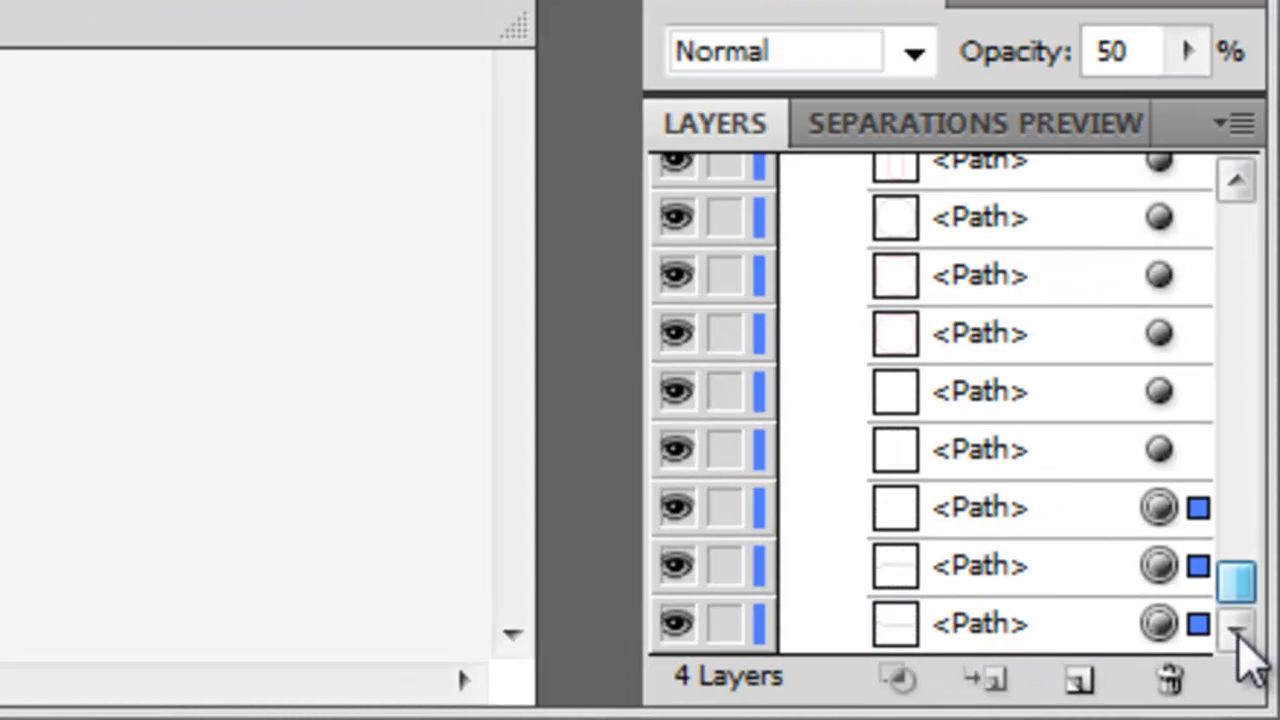
left_click(1060, 510, "ctrl")
left_click(1060, 566, "ctrl")
left_click(1060, 628, "ctrl")
left_click_drag(1240, 590, 1251, 200)
left_click_drag(1035, 420, 1010, 305)
left_click(800, 299)
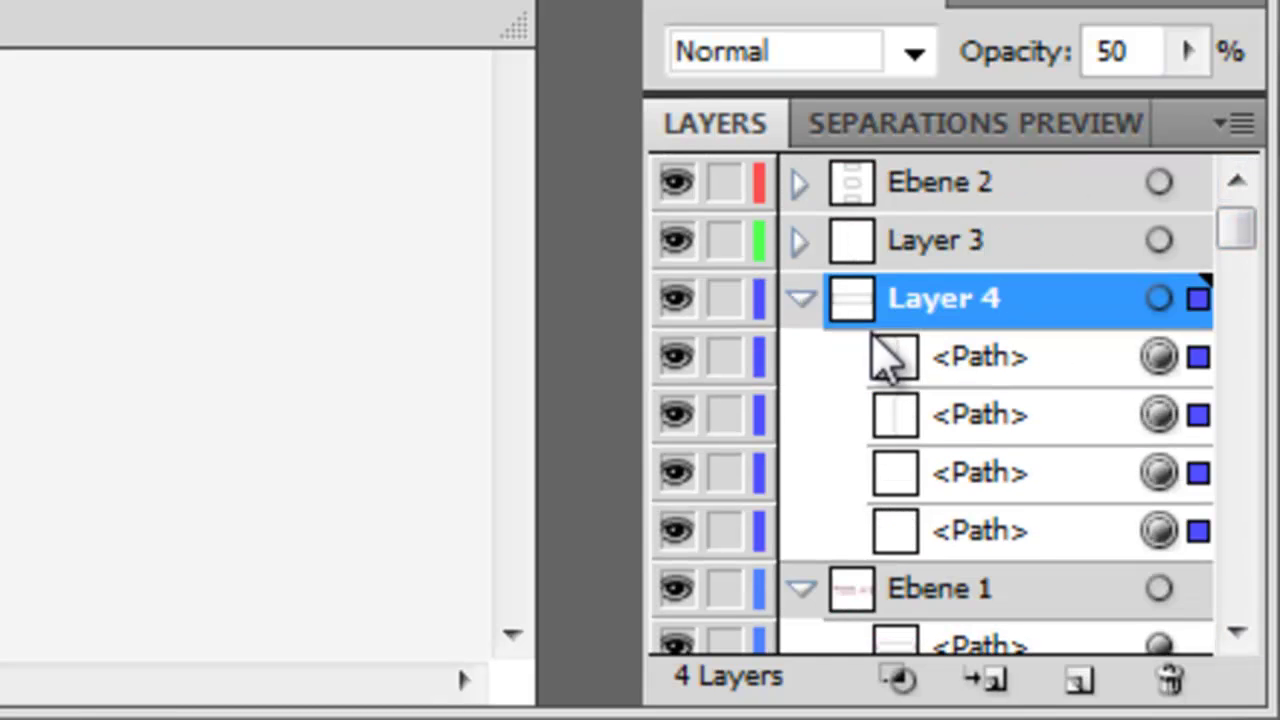
Select everything on Layer 4 and join the four segments into a single outline path
left_click(1160, 298)
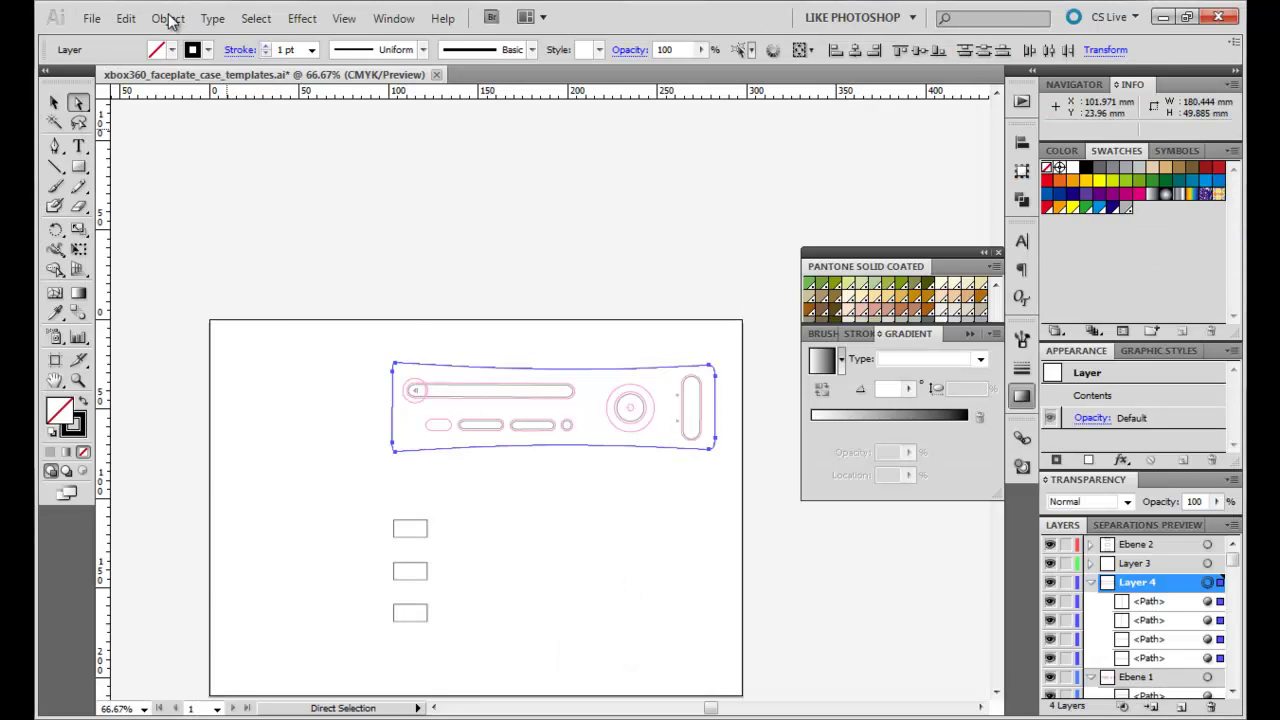
left_click(168, 18)
mouse_move(232, 405)
left_click(493, 400)
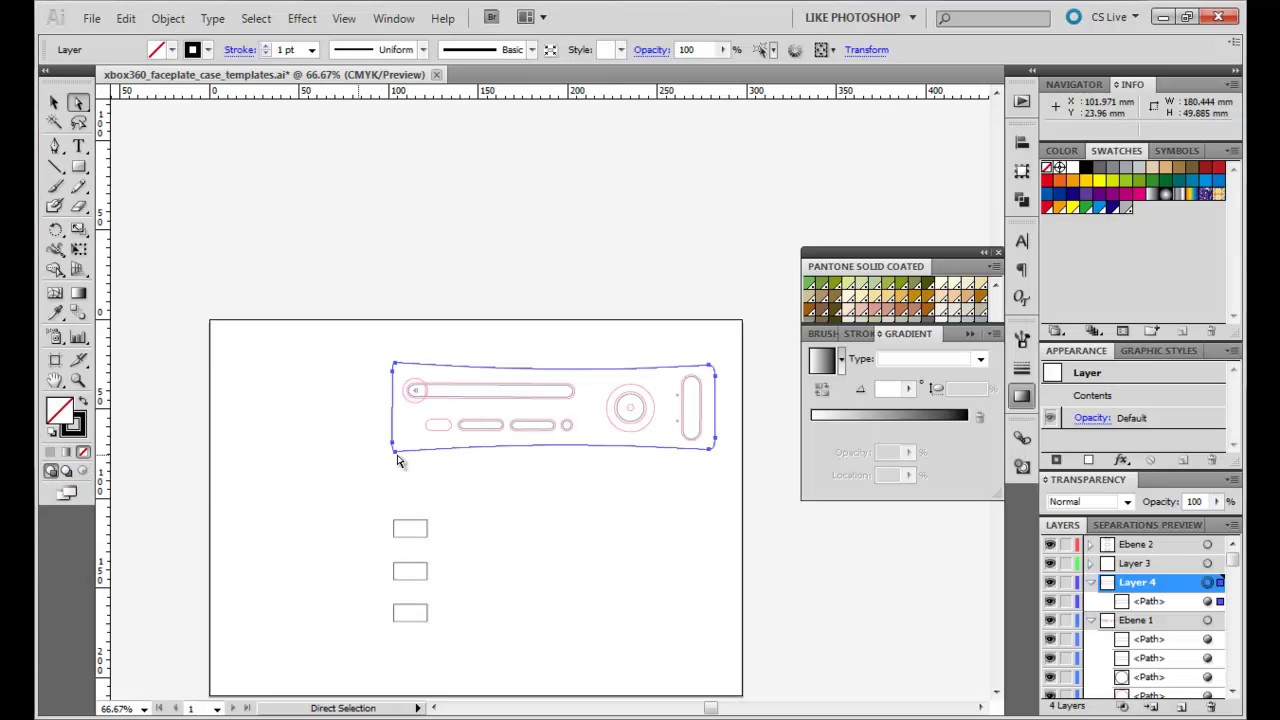
Fill the joined faceplate outline with the gray spot swatch and move Layer 4 below Ebene 1
left_click(1126, 208)
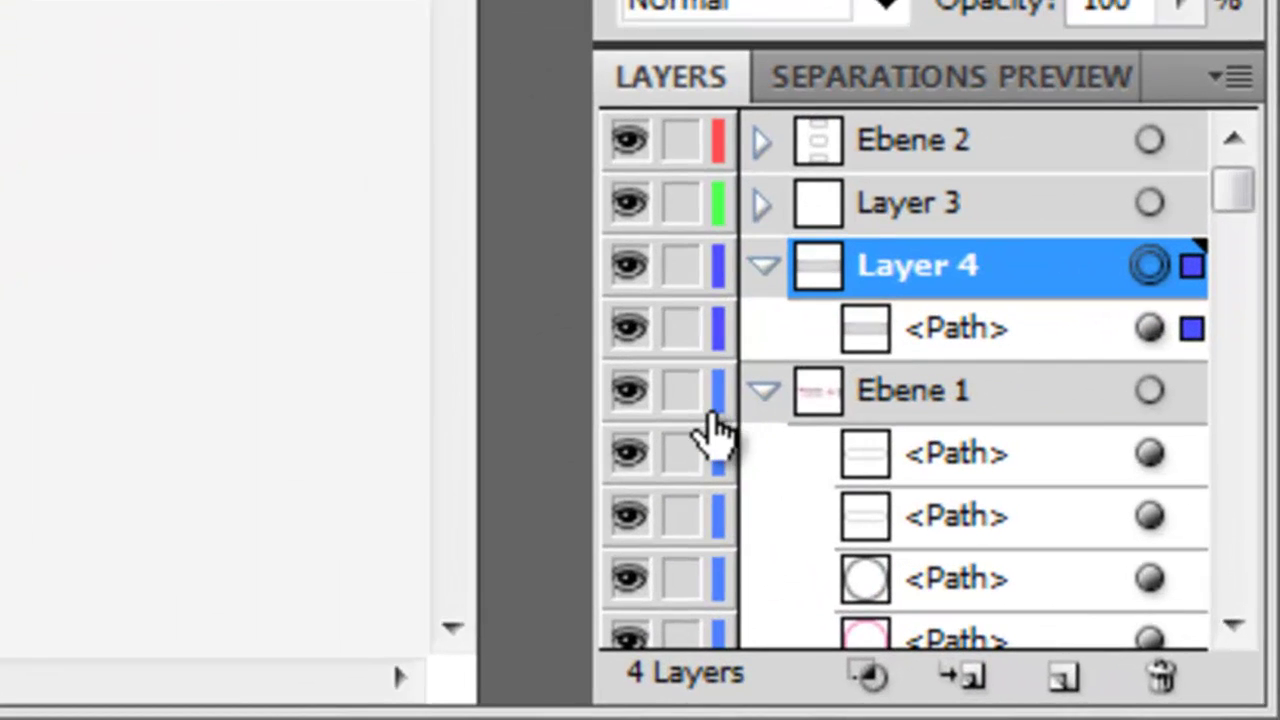
left_click(763, 391)
left_click_drag(1008, 252, 1045, 476)
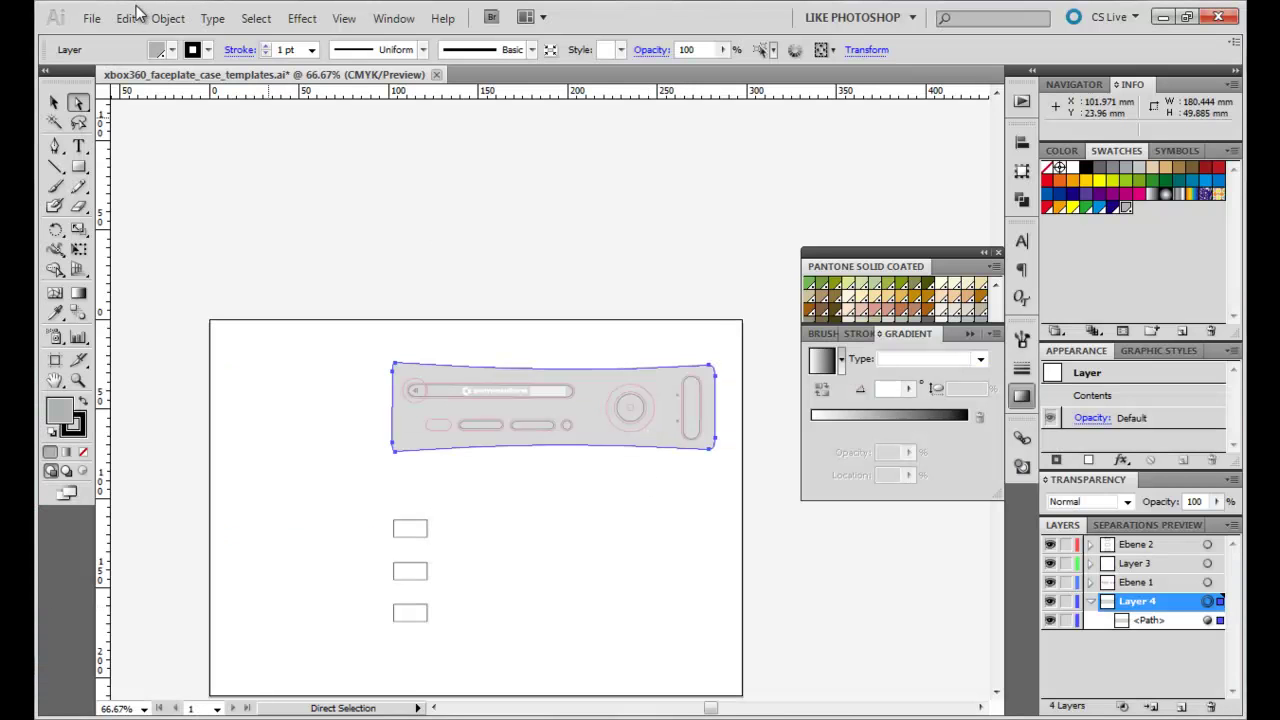
Open the recent file Commodore_64.ai
left_click(93, 20)
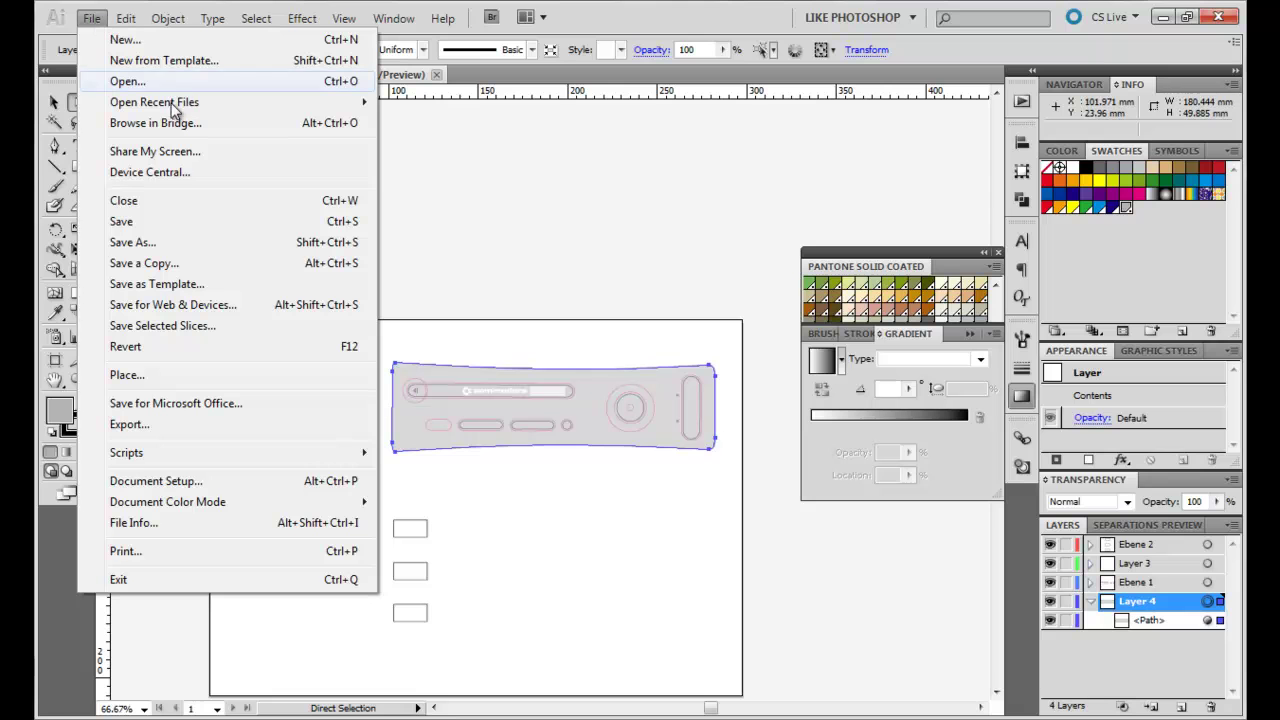
mouse_move(175, 110)
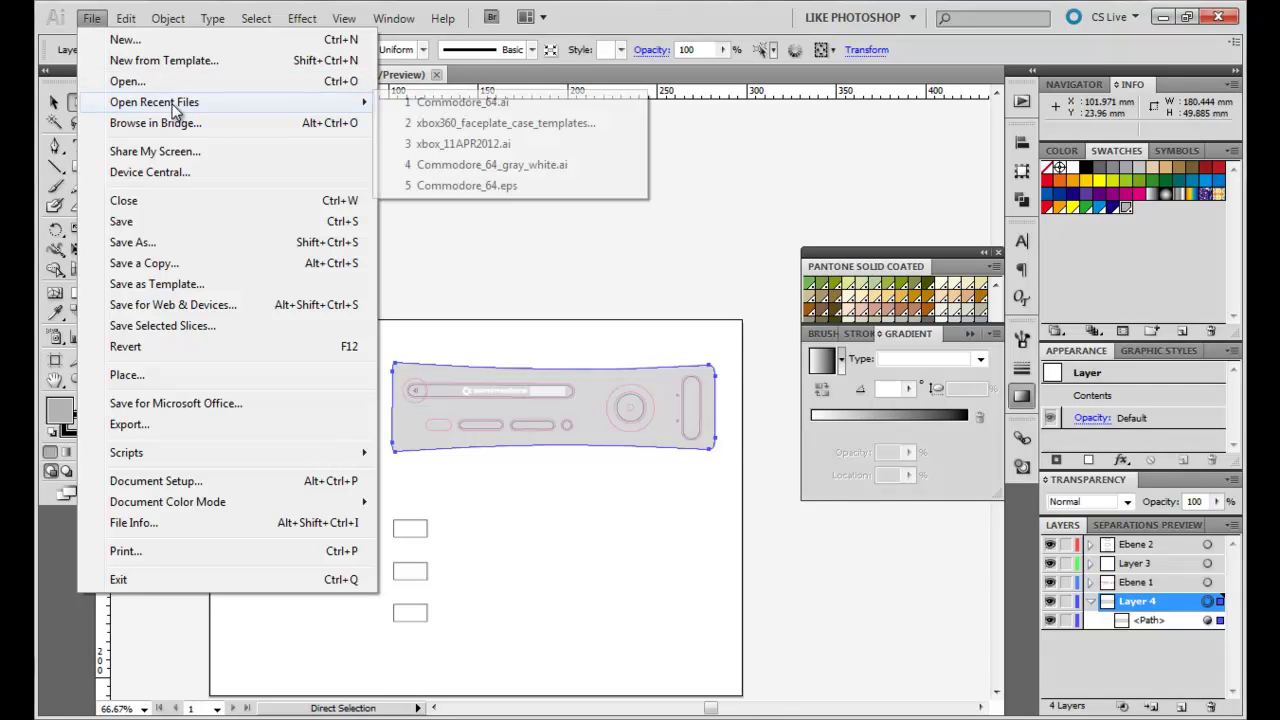
left_click(475, 110)
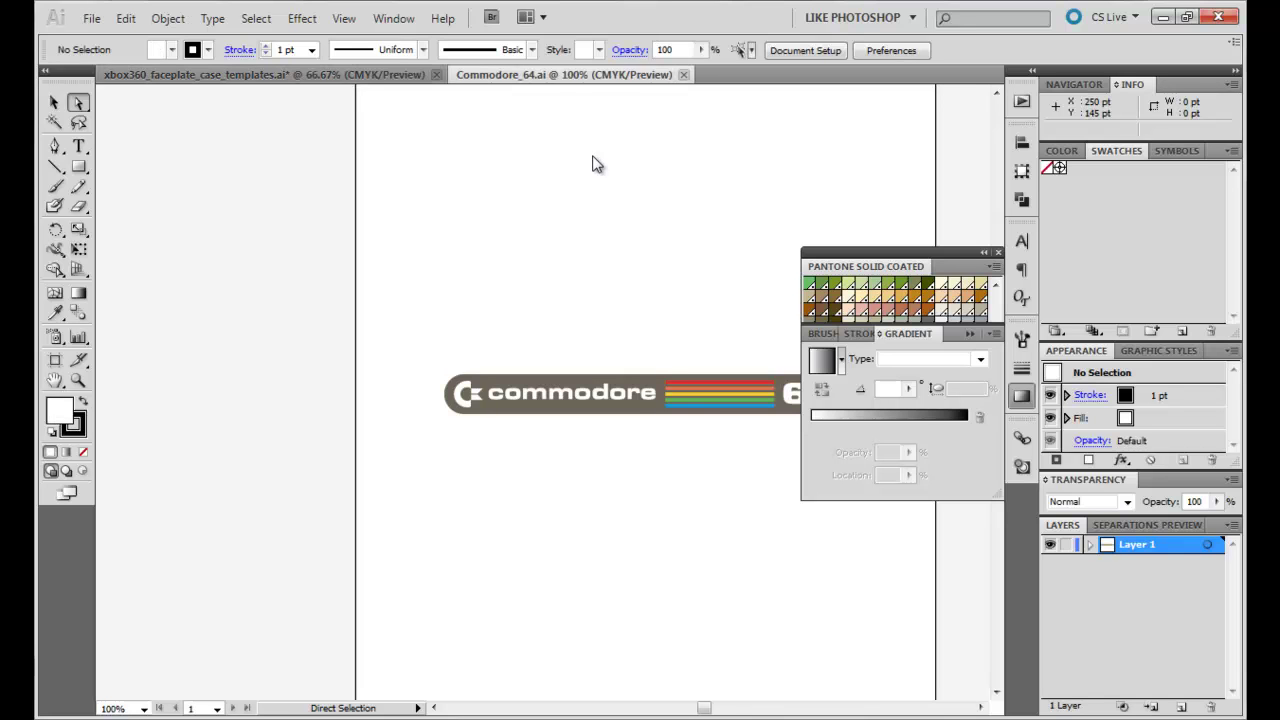
Target the blue stripe path inside the original logo's group and display its color values
left_click(1090, 545)
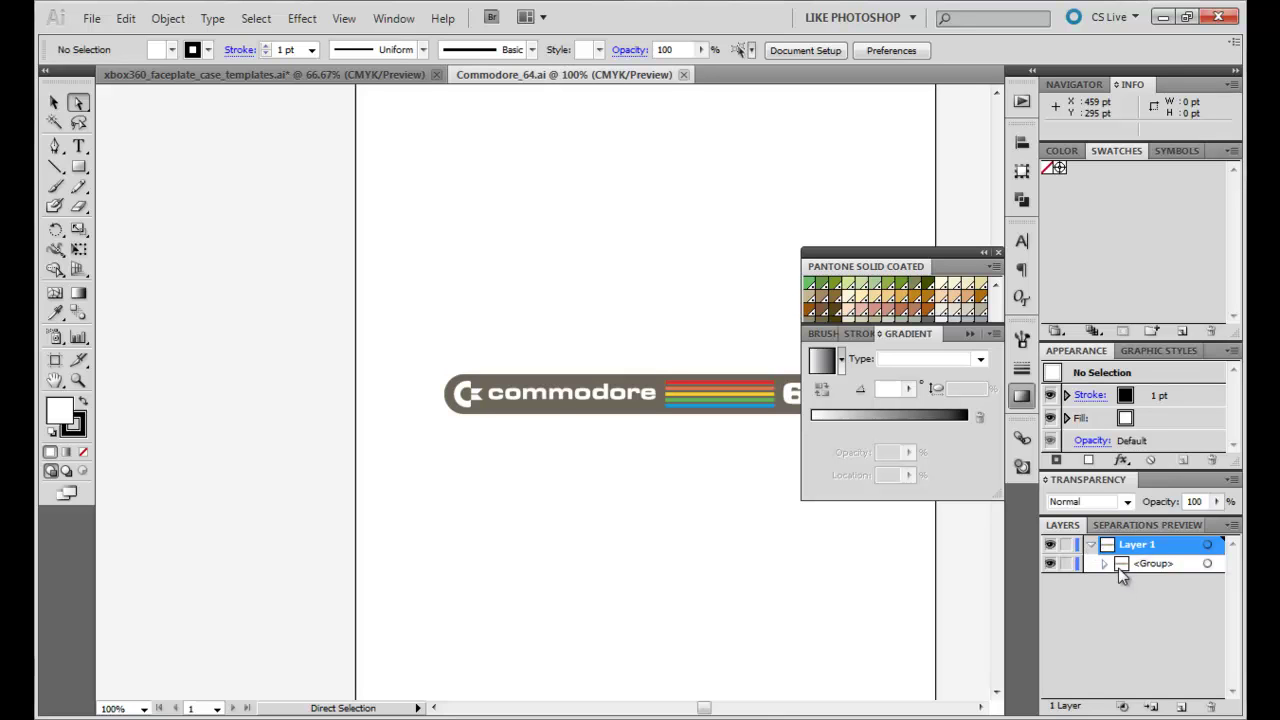
left_click(1104, 564)
left_click(1207, 593)
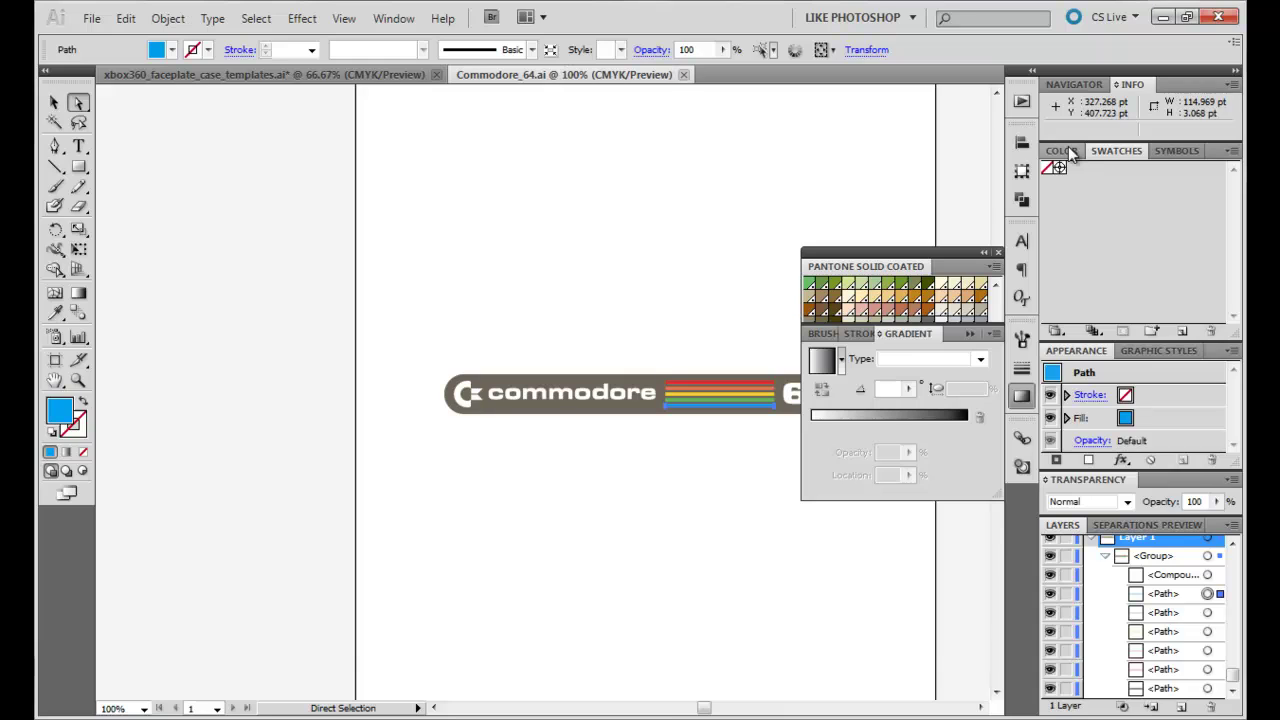
left_click(1068, 151)
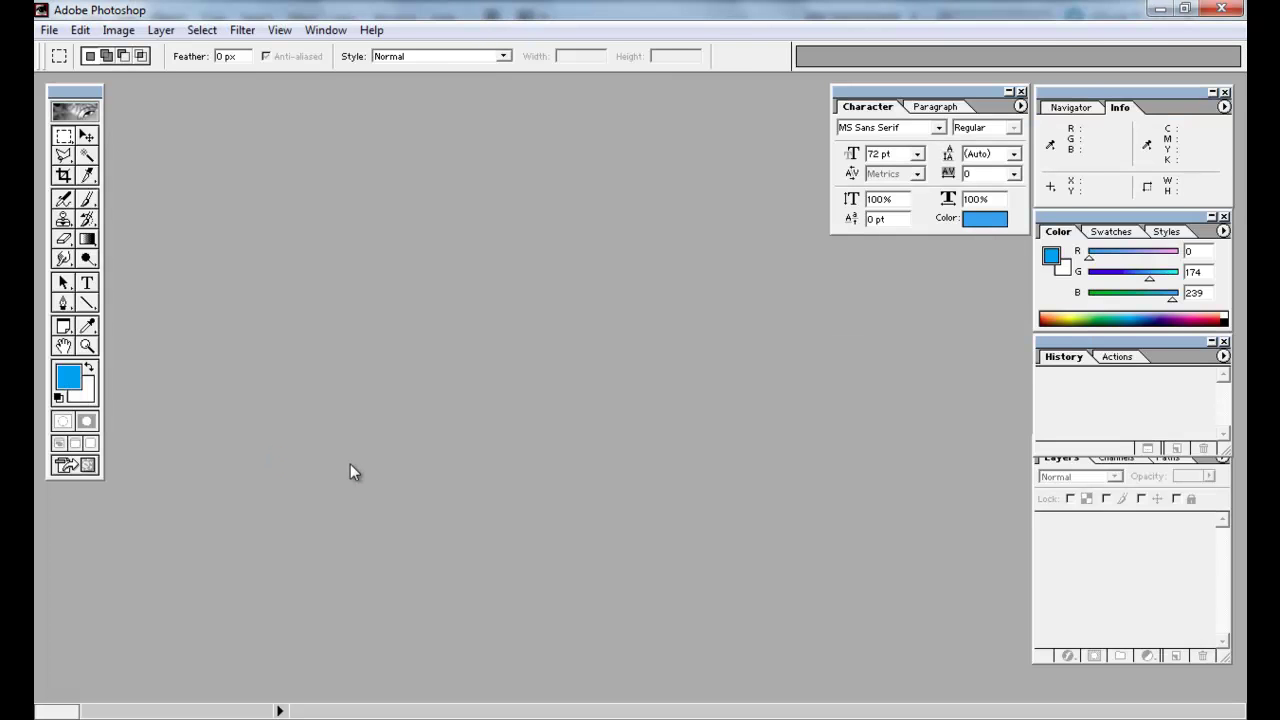
Switch to Photoshop and look up the custom color book match for the cyan foreground color
left_click(67, 368)
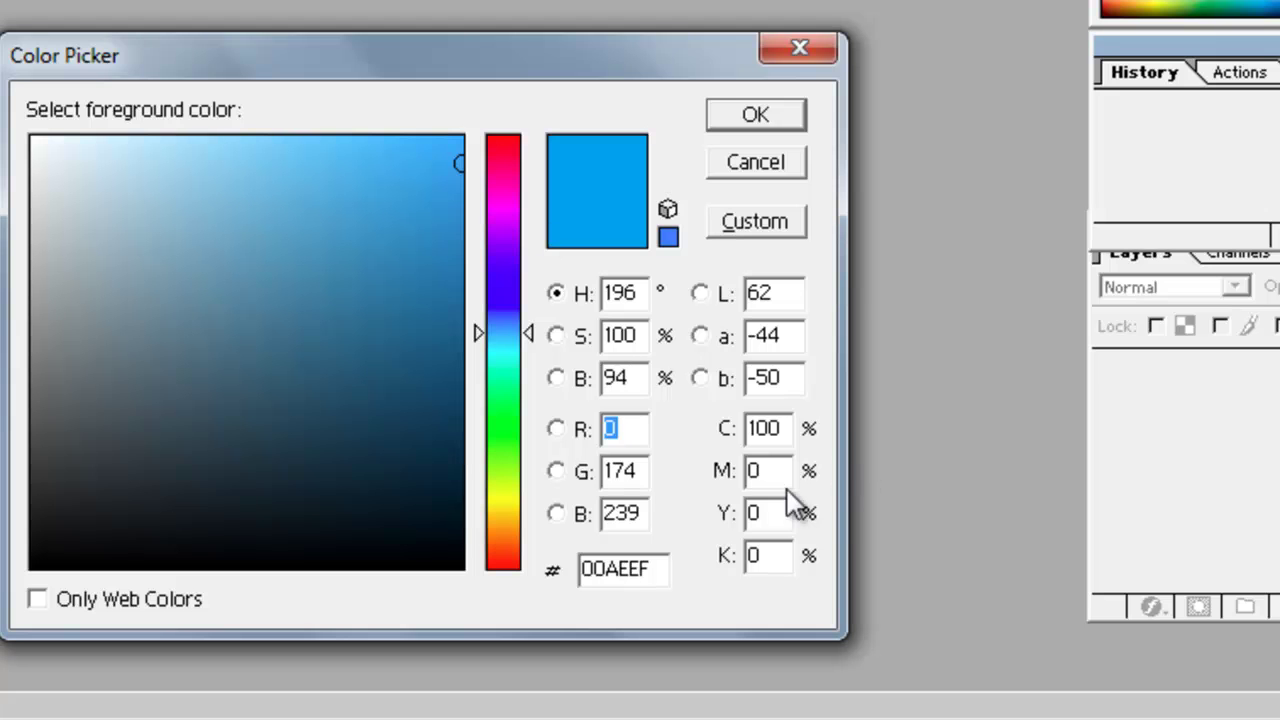
left_click(760, 222)
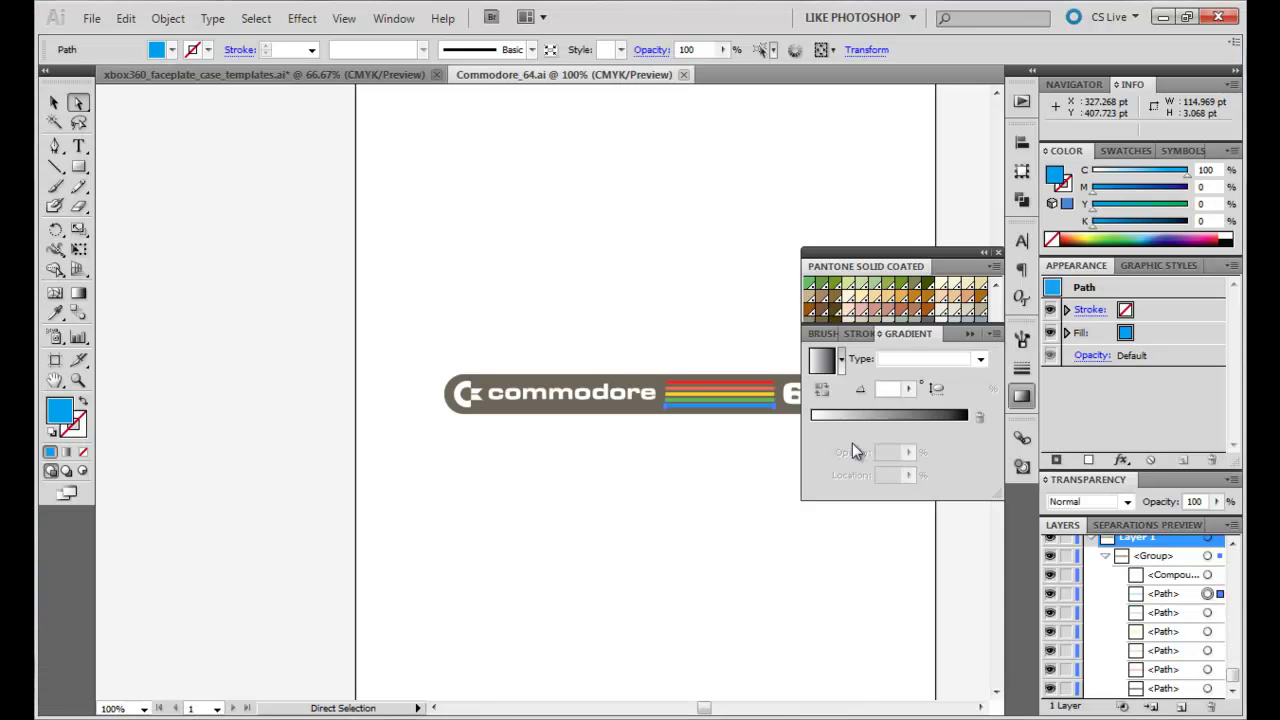
Return to xbox360_faceplate_case_templates.ai in Illustrator and expand the Ebene 1 layer to show its paths
left_click(266, 72)
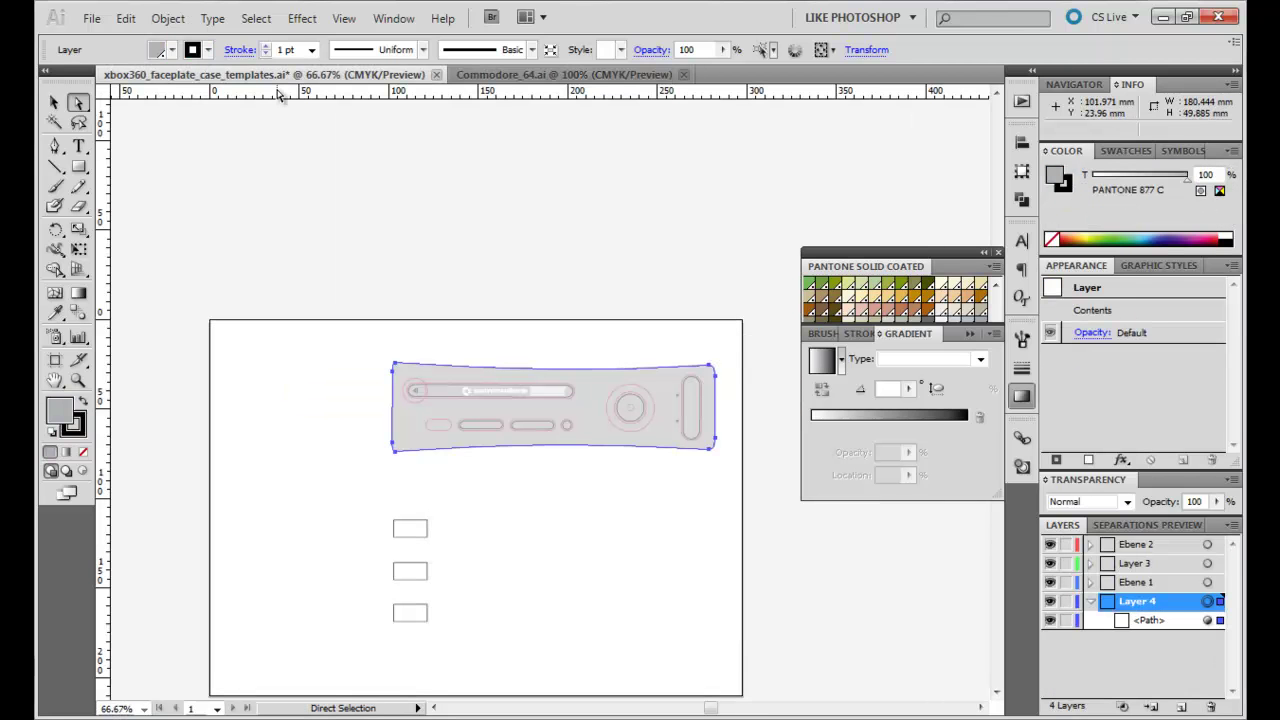
left_click(78, 382)
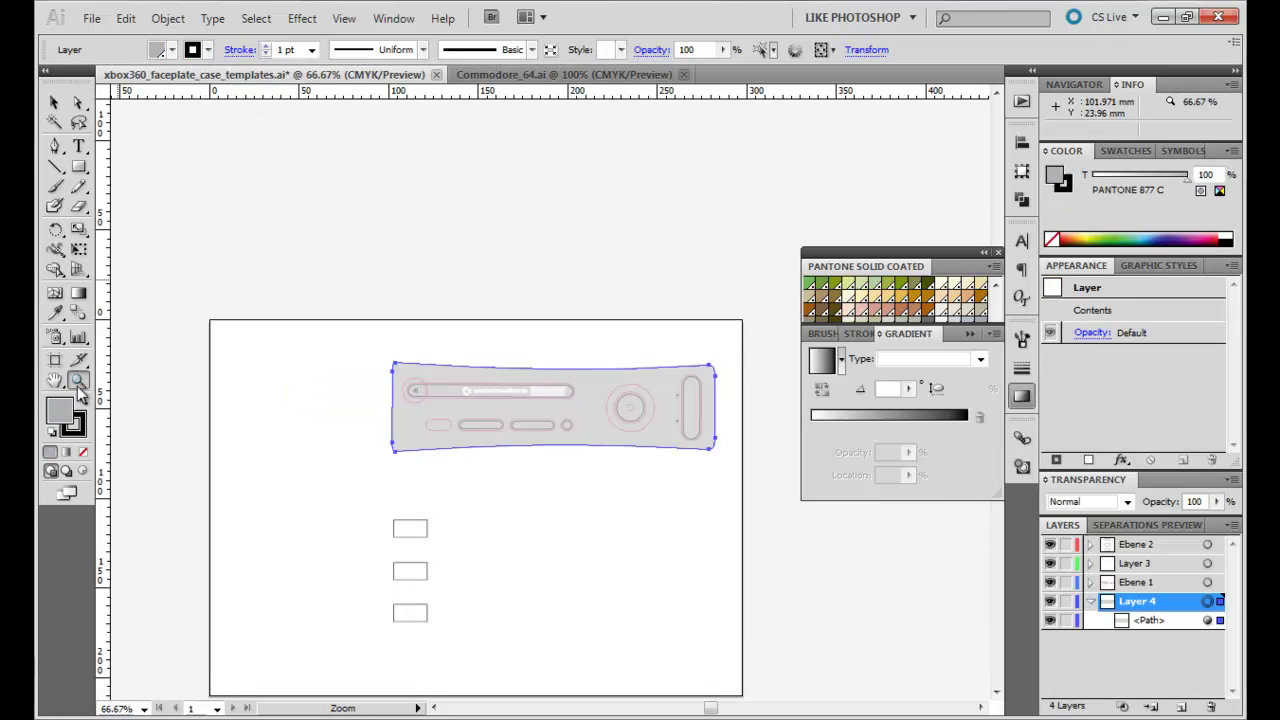
left_click(503, 444)
left_click(567, 394)
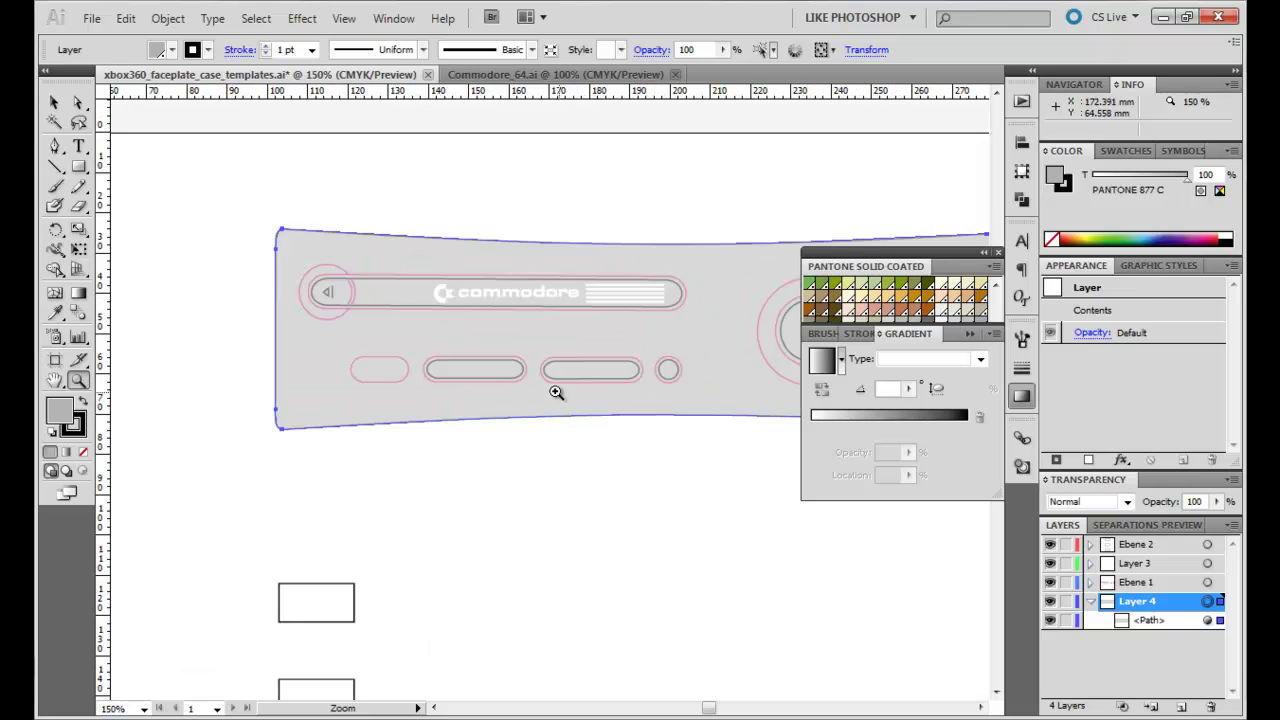
left_click(560, 396)
left_click(1091, 600)
left_click(1091, 600)
scroll(1140, 620, "down", 3)
key("a")
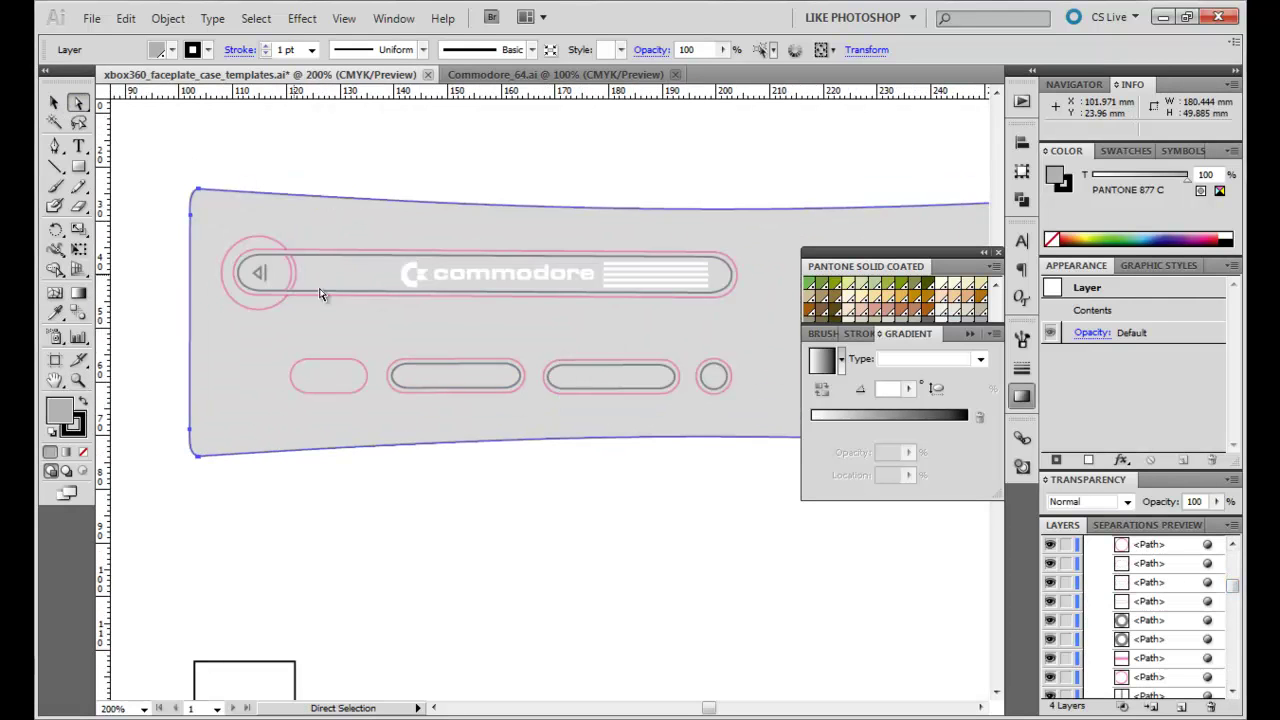
Open the PANTONE solid coated color book and fill both elongated slots below the disc tray with PANTONE Process Cyan C
left_click(434, 372)
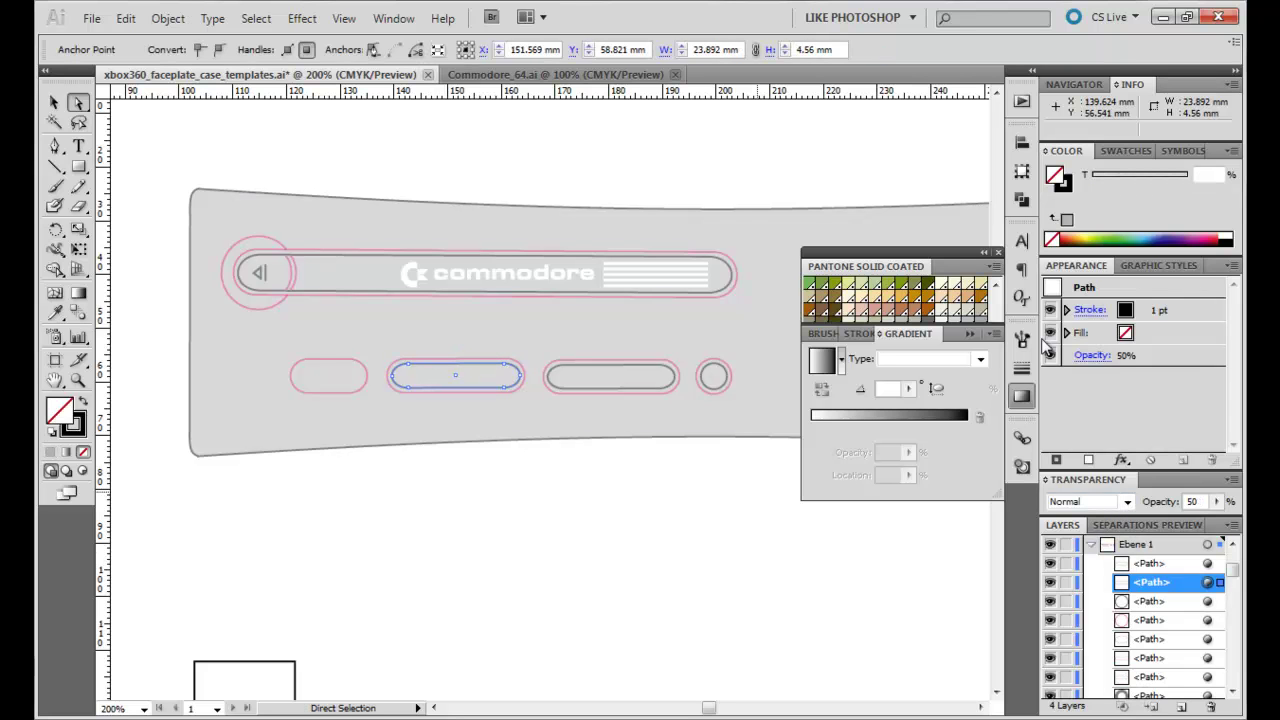
left_click(1115, 155)
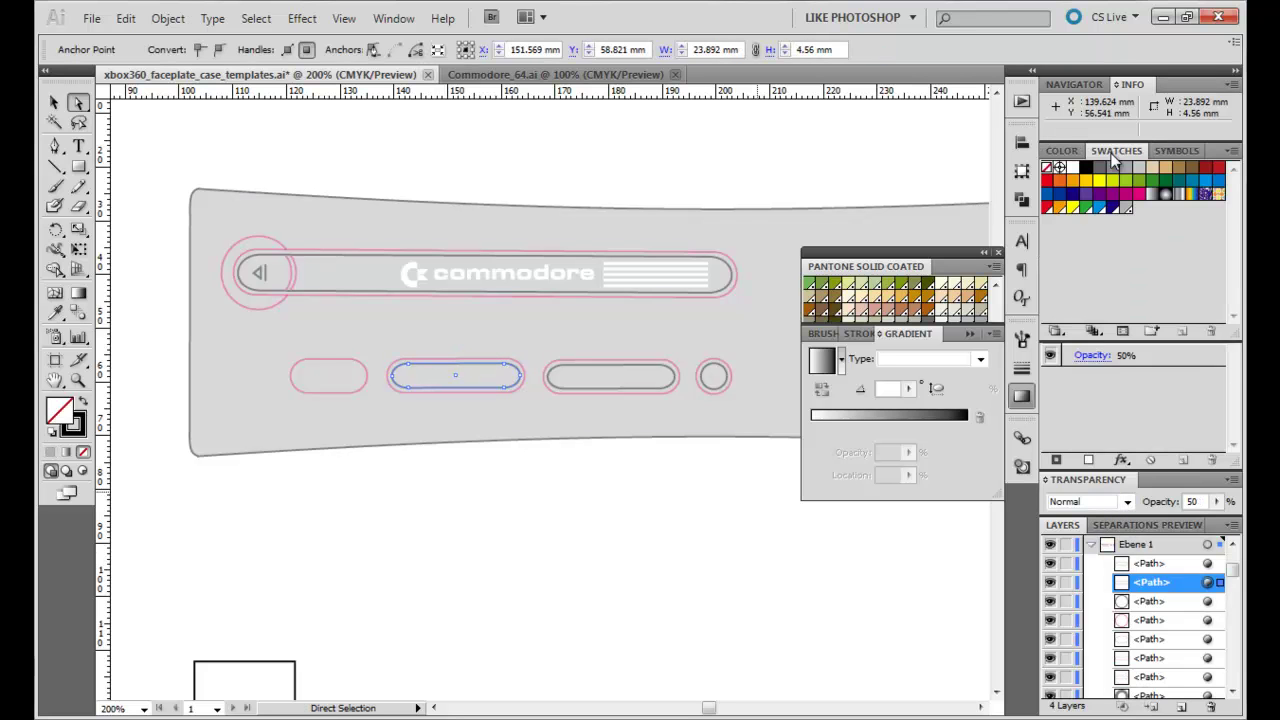
left_click(1054, 331)
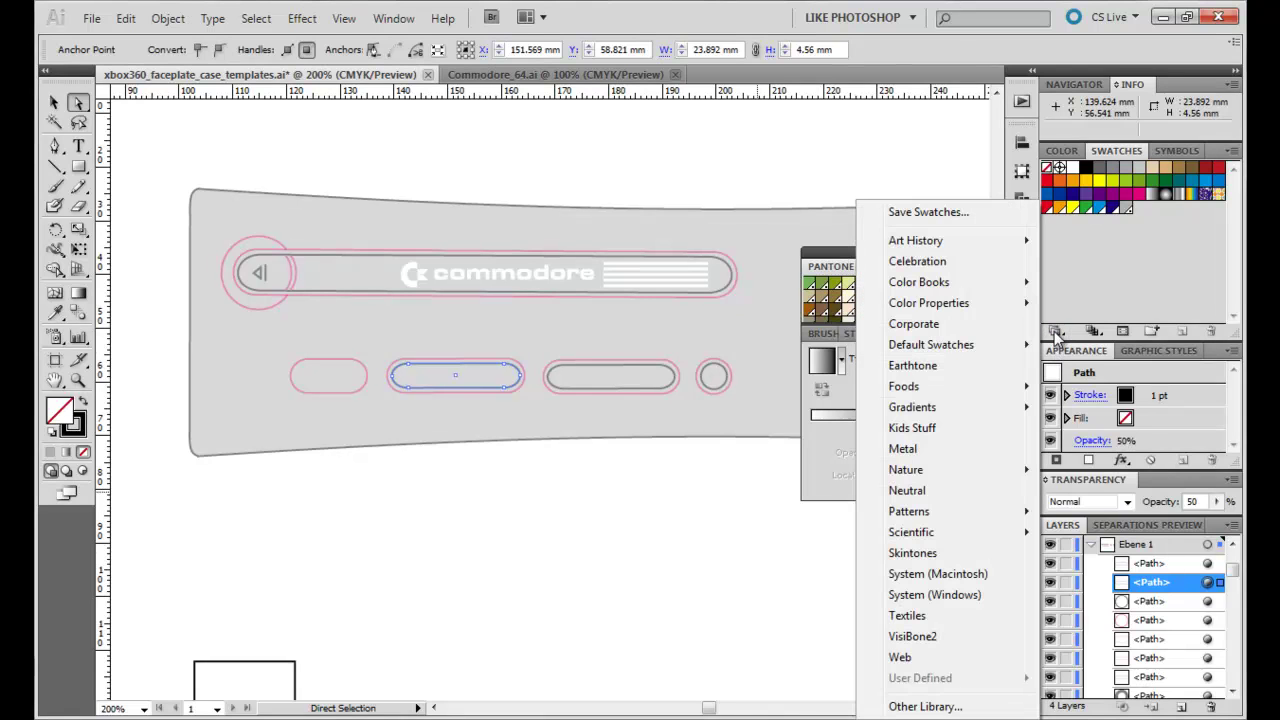
mouse_move(975, 288)
left_click(737, 600)
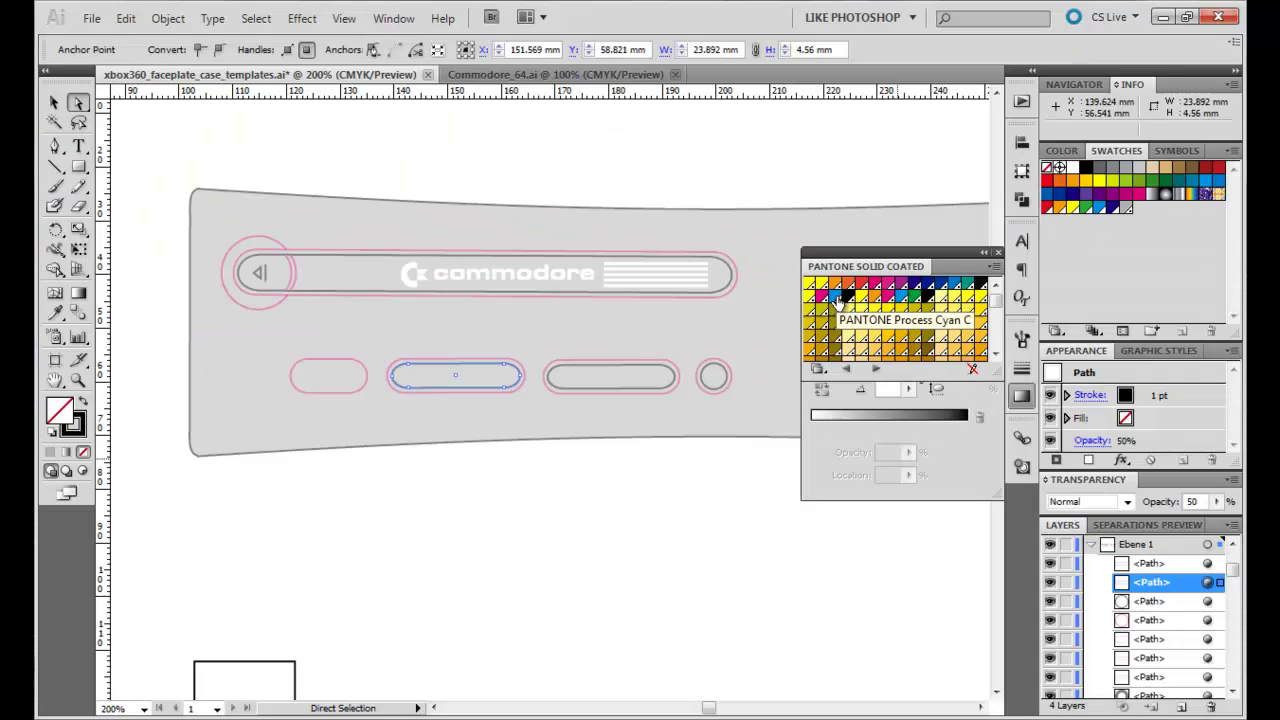
left_click(837, 298)
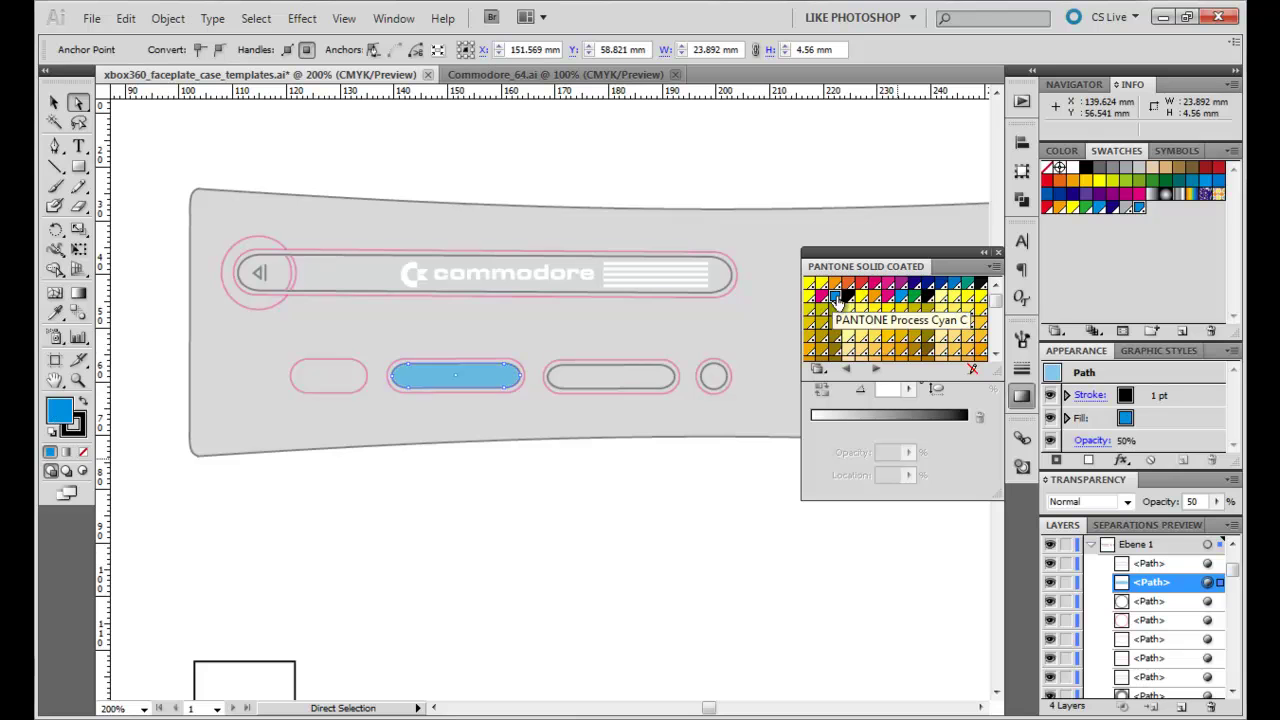
left_click(647, 374)
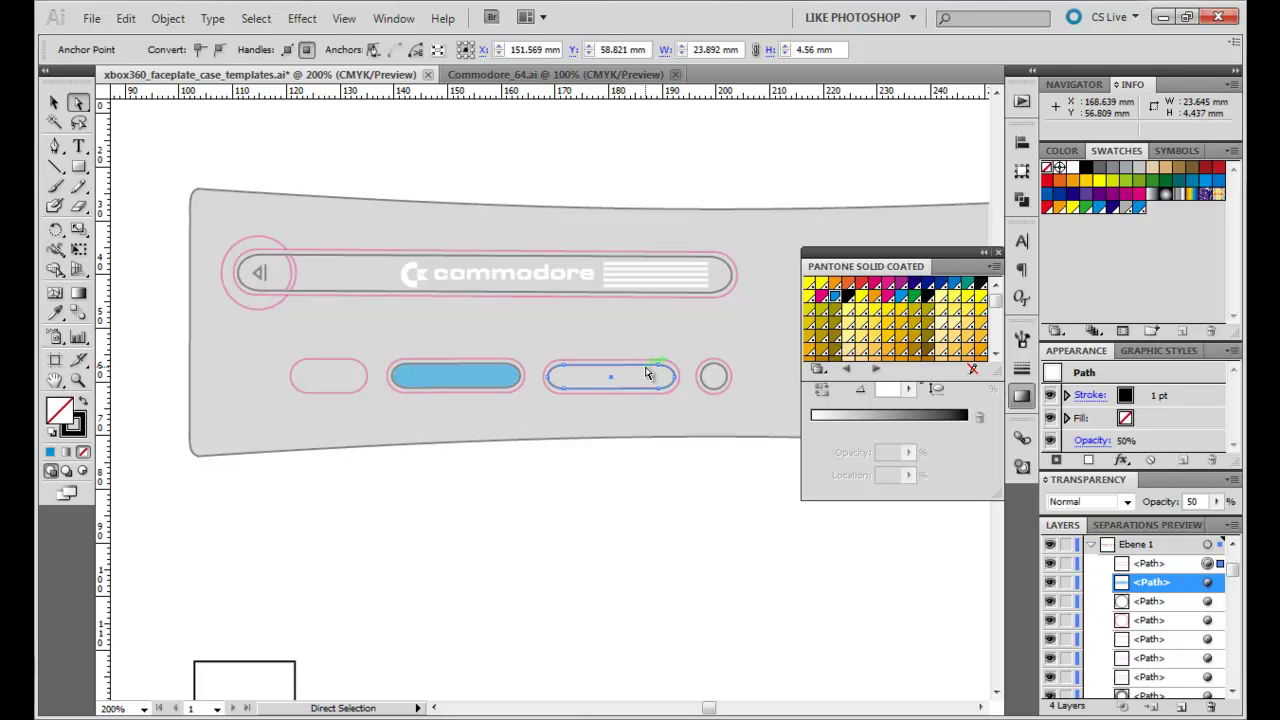
left_click(837, 298)
Create a new layer above Ebene 1 and name it Text
left_click(1181, 708)
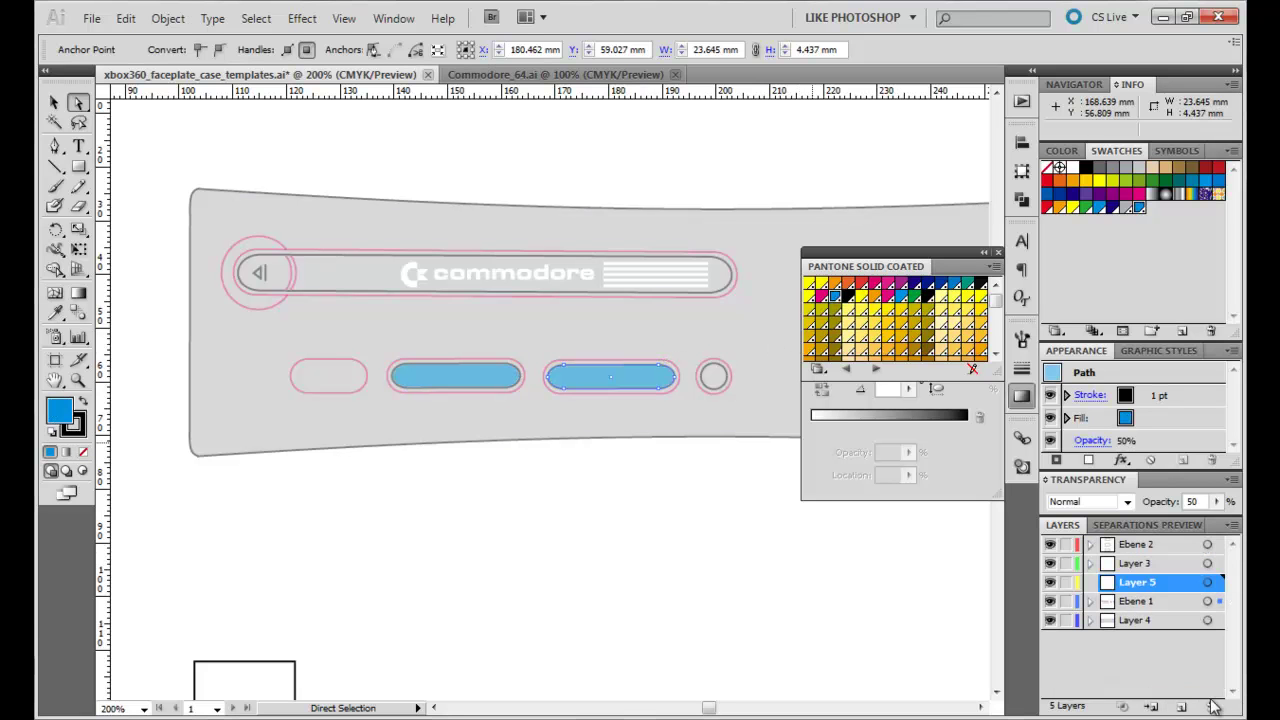
double_click(1140, 583)
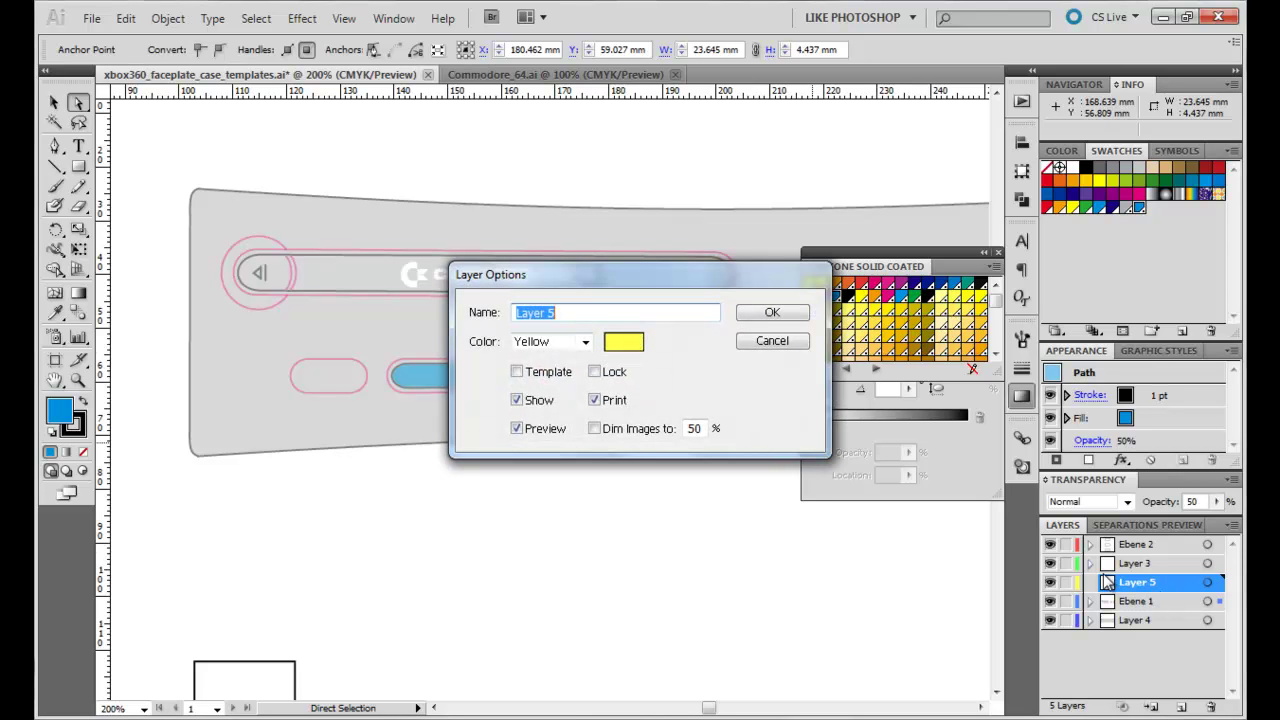
type("Text")
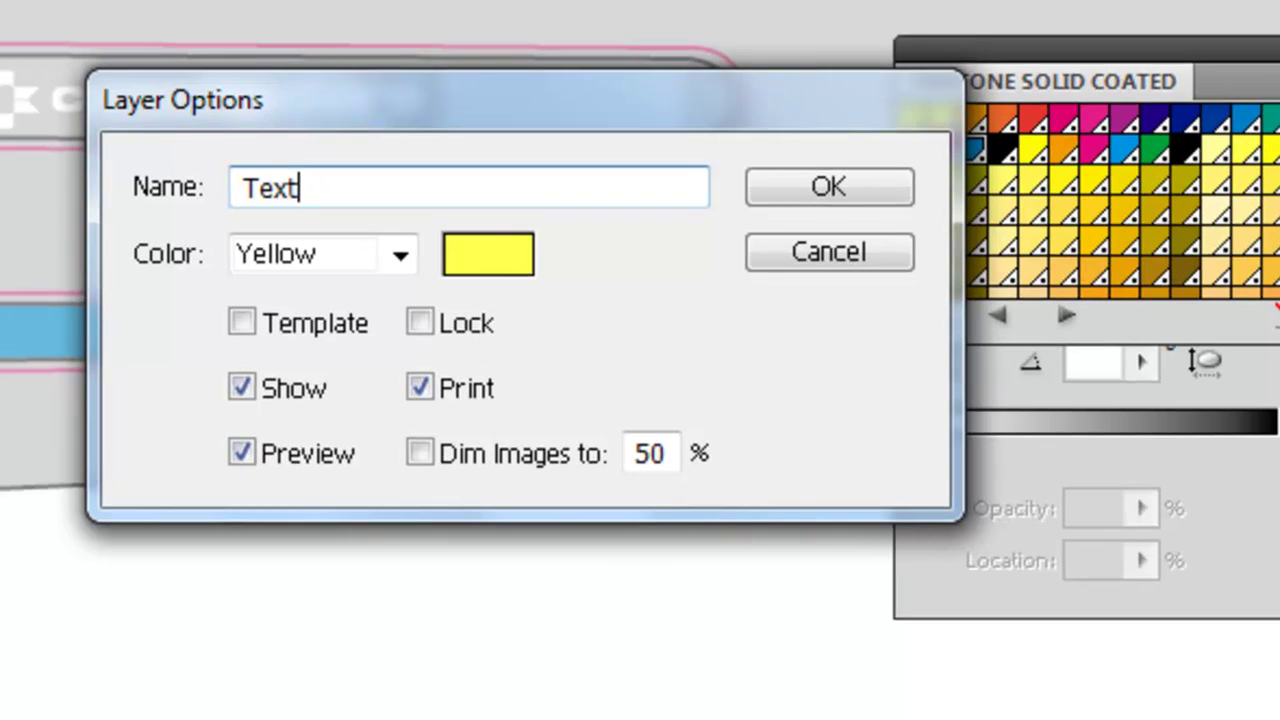
left_click(840, 194)
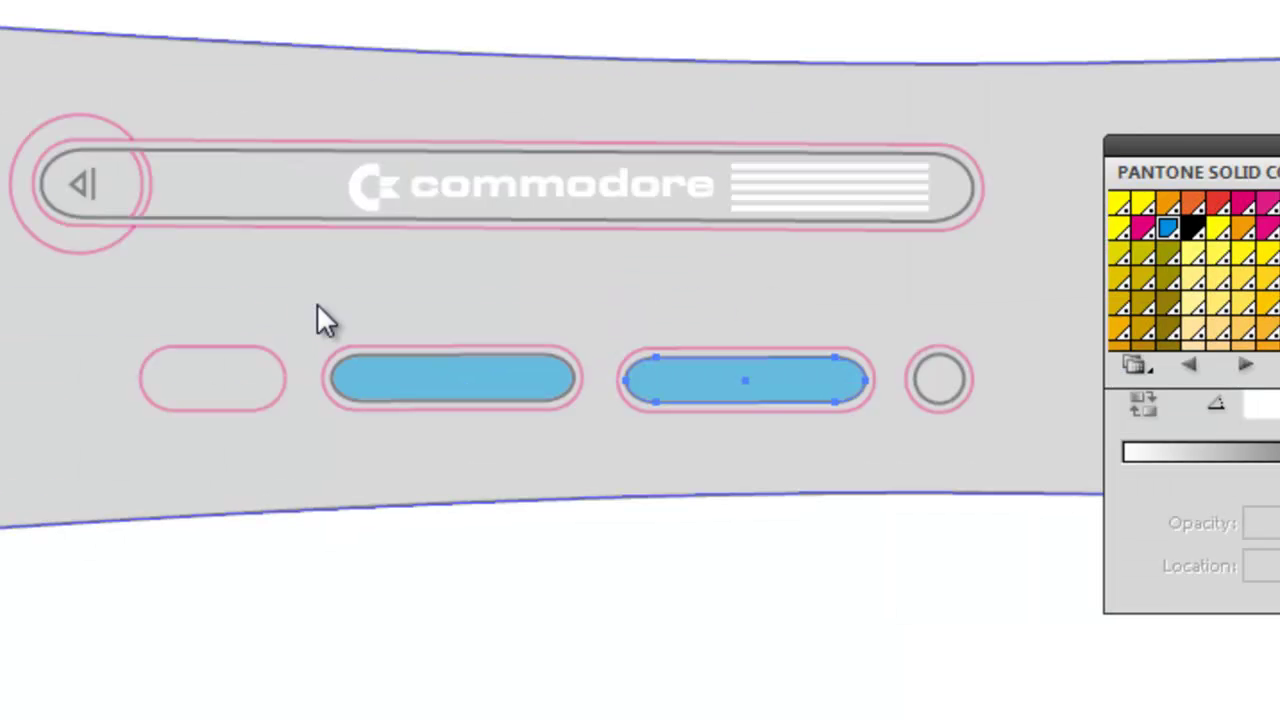
Add the text "Cartridge Port A" in 8 pt Myriad over the first blue slot
left_click_drag(326, 313, 600, 428)
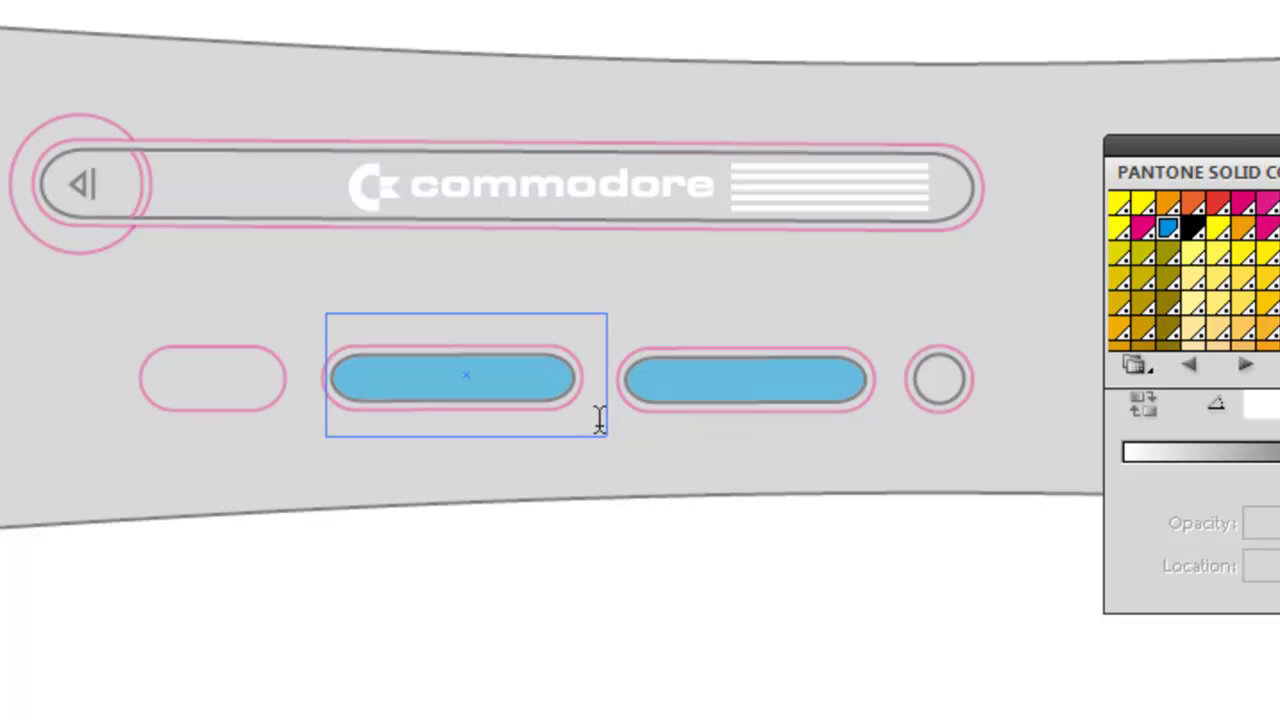
type("Cartrid")
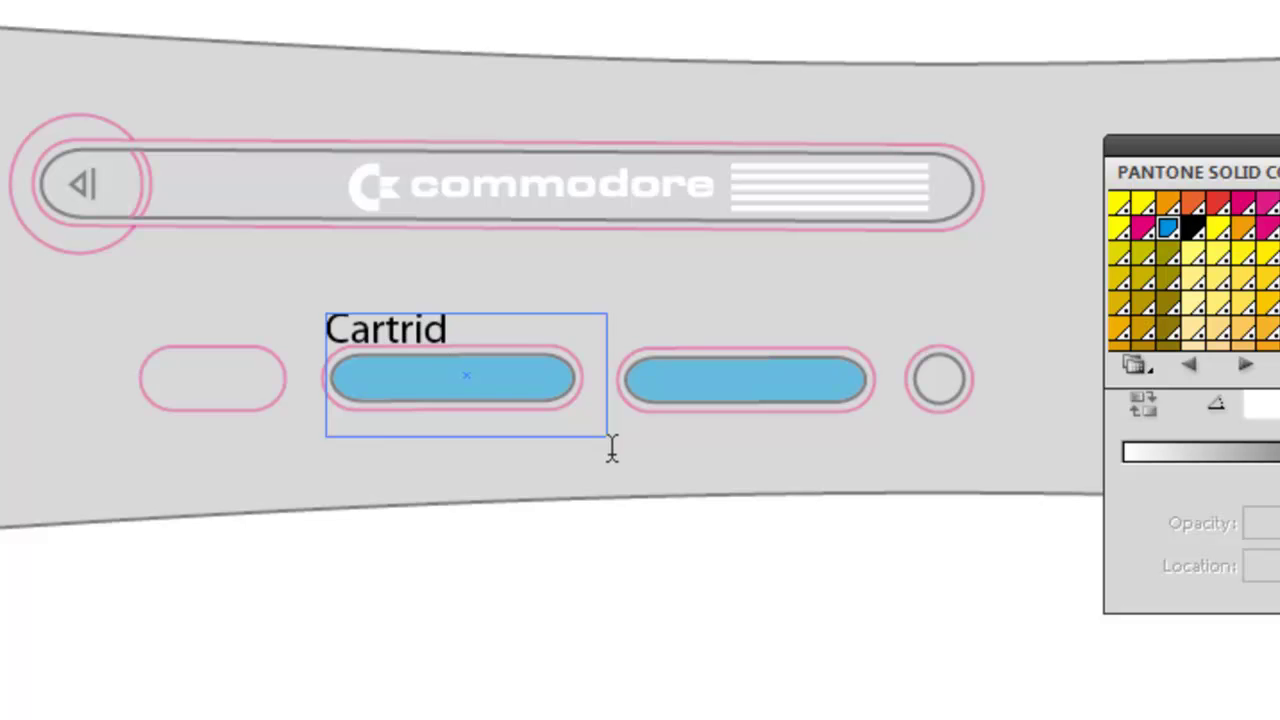
type("ge Port A")
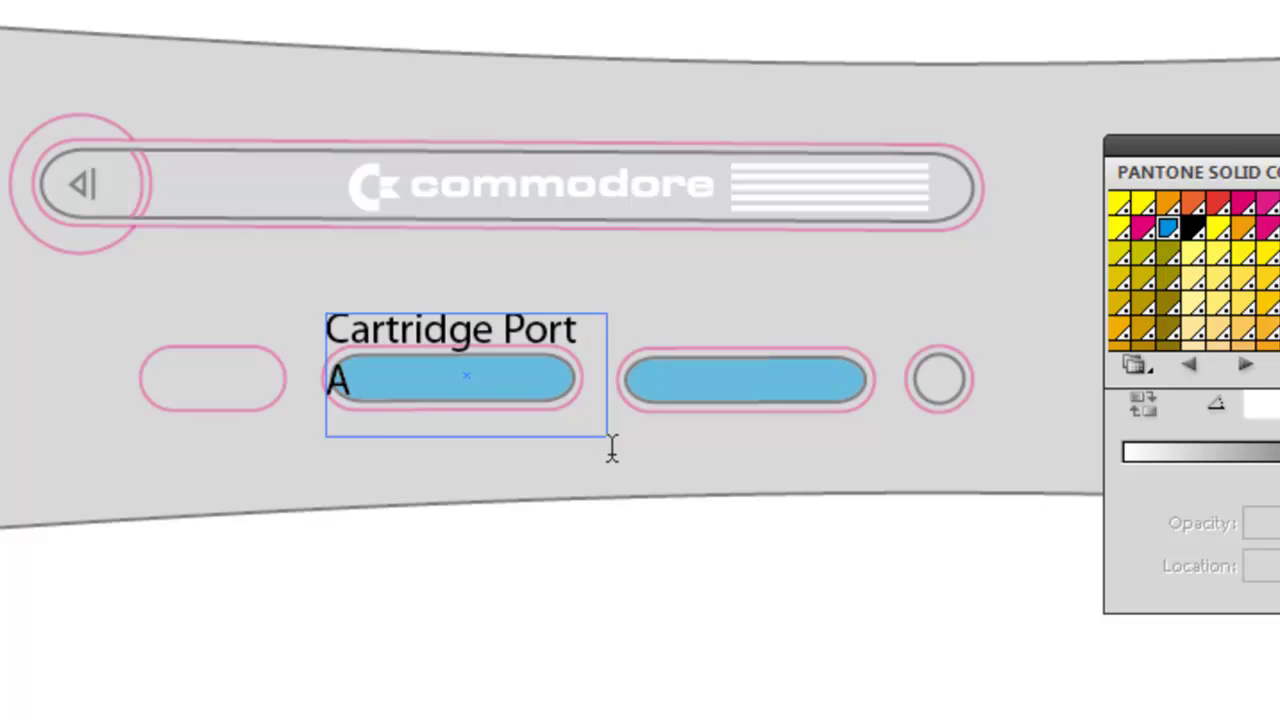
key("ctrl+a")
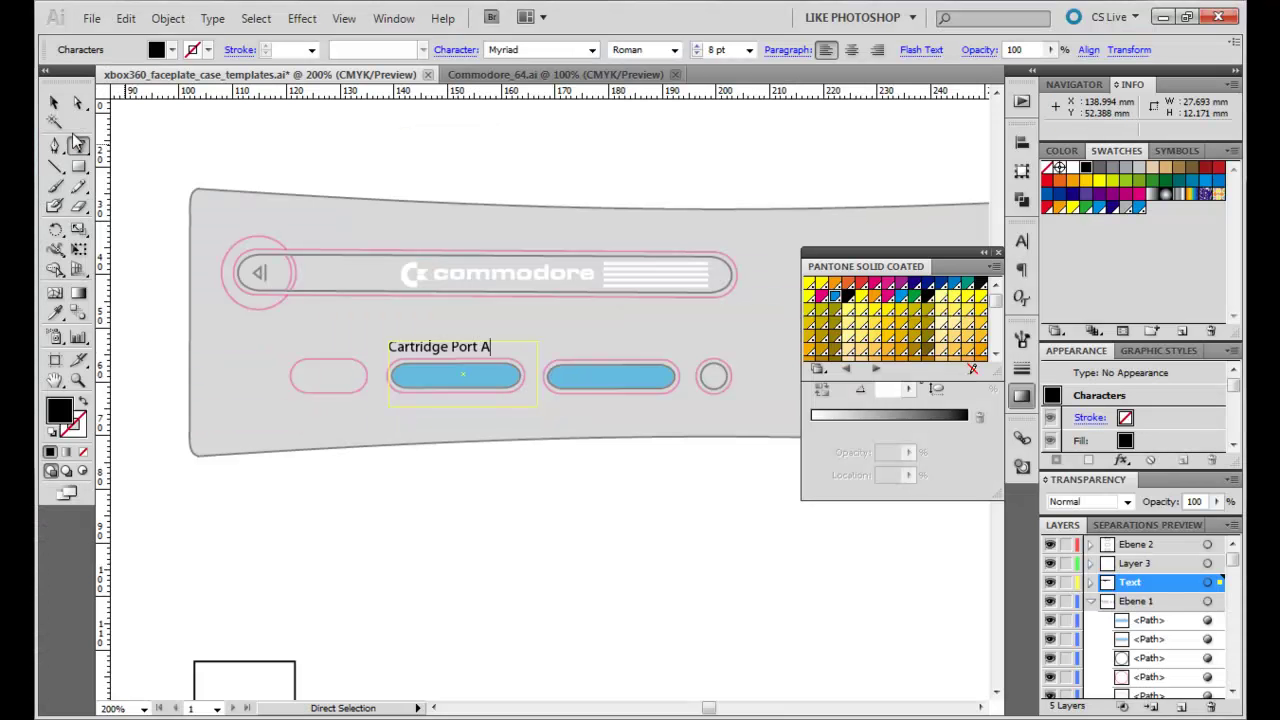
Add a second 8 pt text box reading "Cartridge Port B" over the other blue slot
left_click(79, 146)
left_click_drag(552, 337, 686, 401)
type("Cartrid")
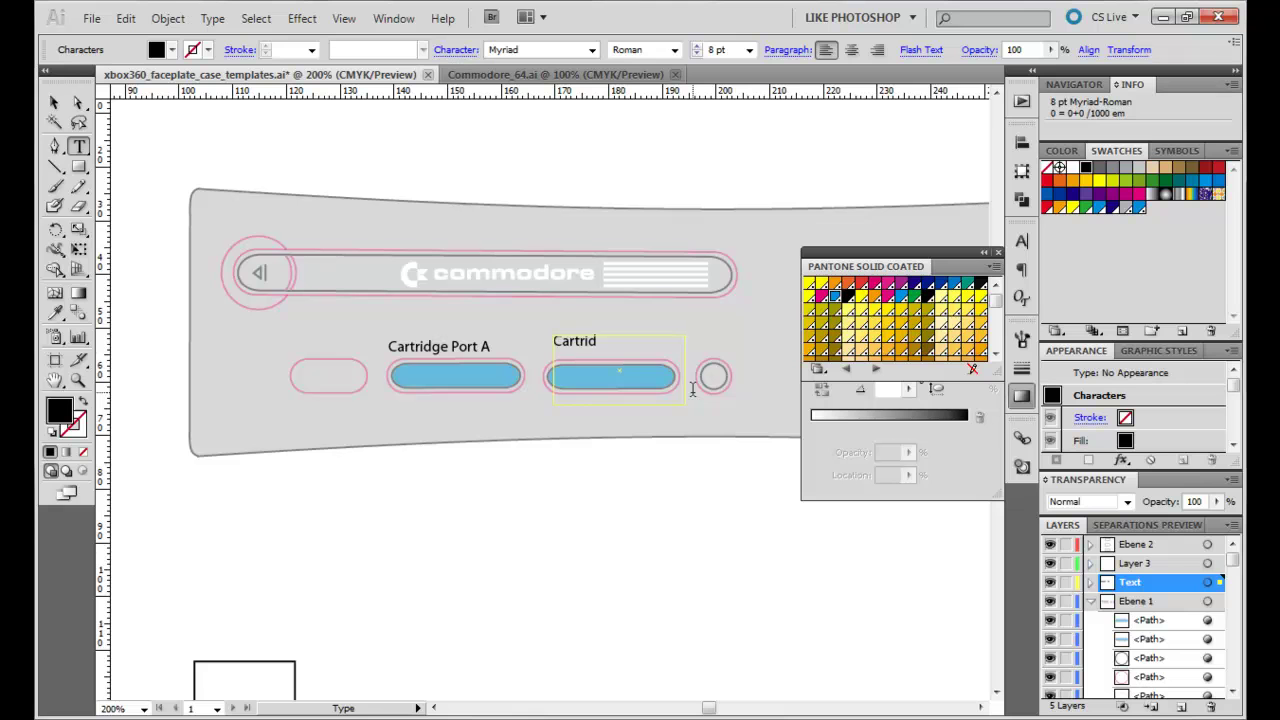
type("ge Port B")
key("Escape")
Move the Cartridge Port B and Cartridge Port A labels down so each sits inside its blue slot
left_click_drag(619, 347, 630, 379)
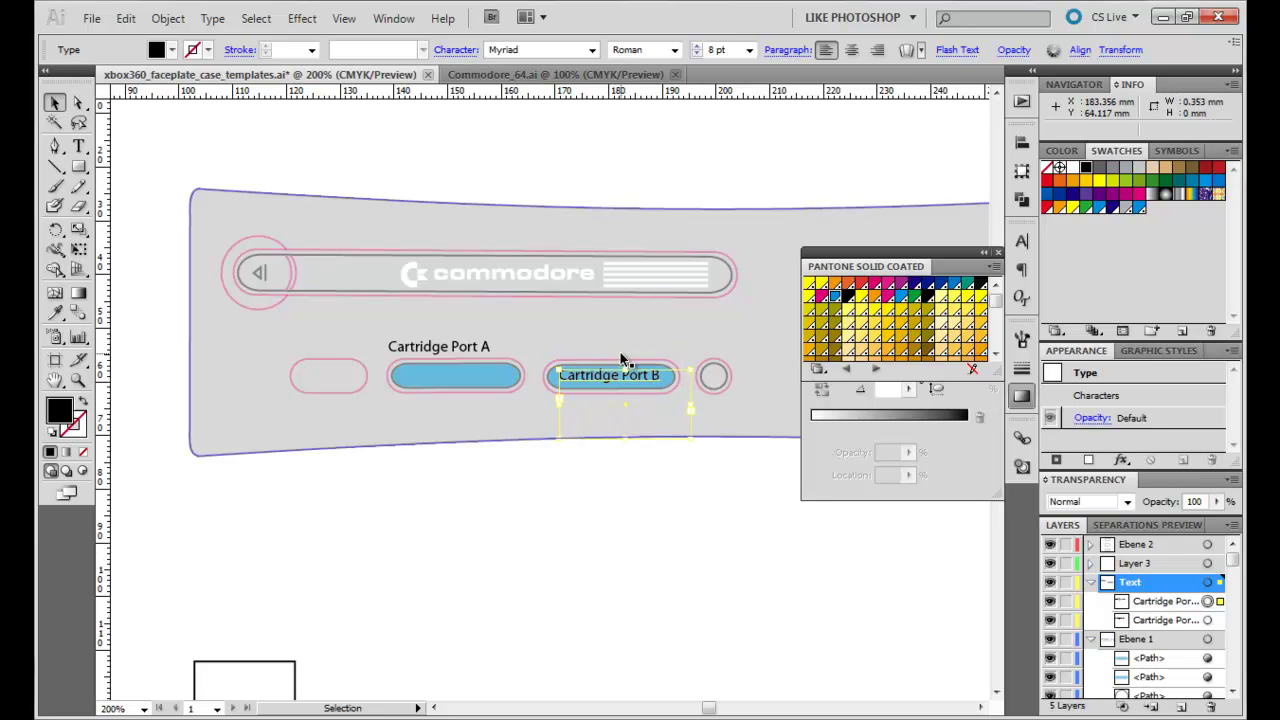
left_click(457, 348)
key("Down")
key("Down")
key("Down")
key("Down")
key("Down")
key("Down")
key("Down")
key("Down")
key("Down")
key("Down")
key("Down")
key("Down")
key("Down")
key("Down")
key("Down")
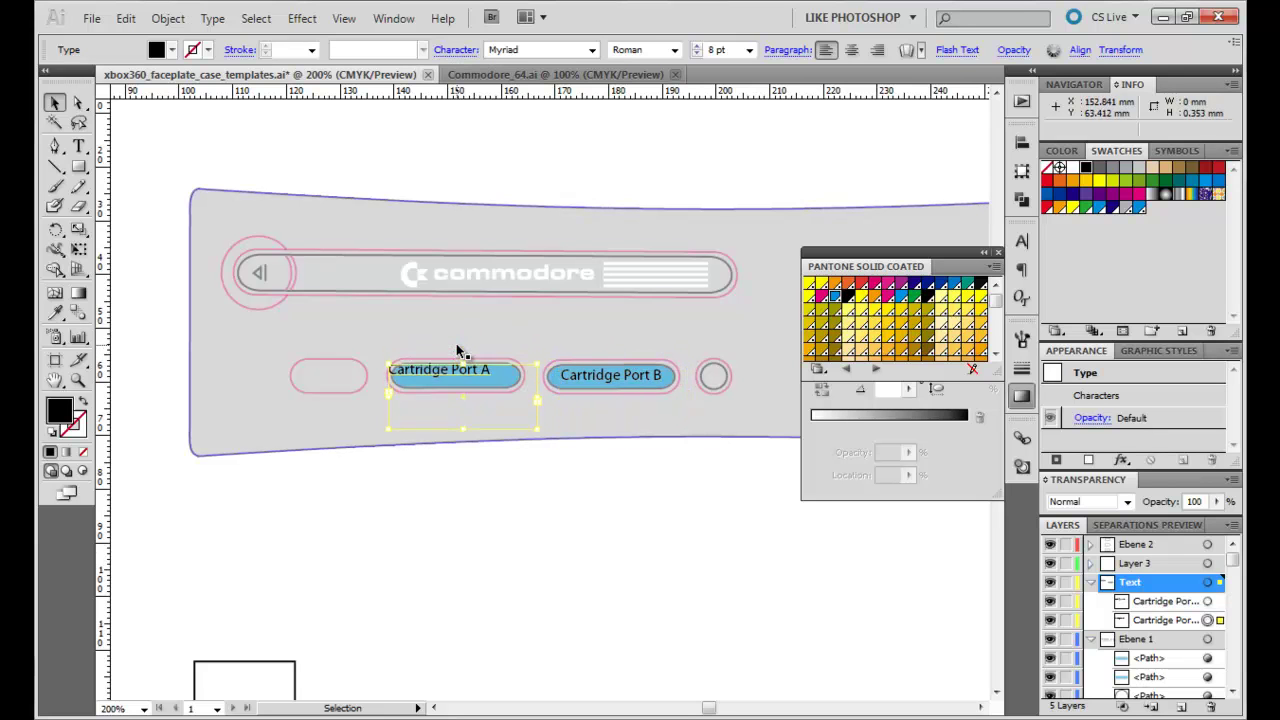
key("Up")
key("Up")
key("Right")
key("Right")
key("Right")
key("Right")
key("Right")
key("Right")
key("Right")
key("Right")
Select both cartridge port labels and convert them to outlines
left_click(609, 373, "shift")
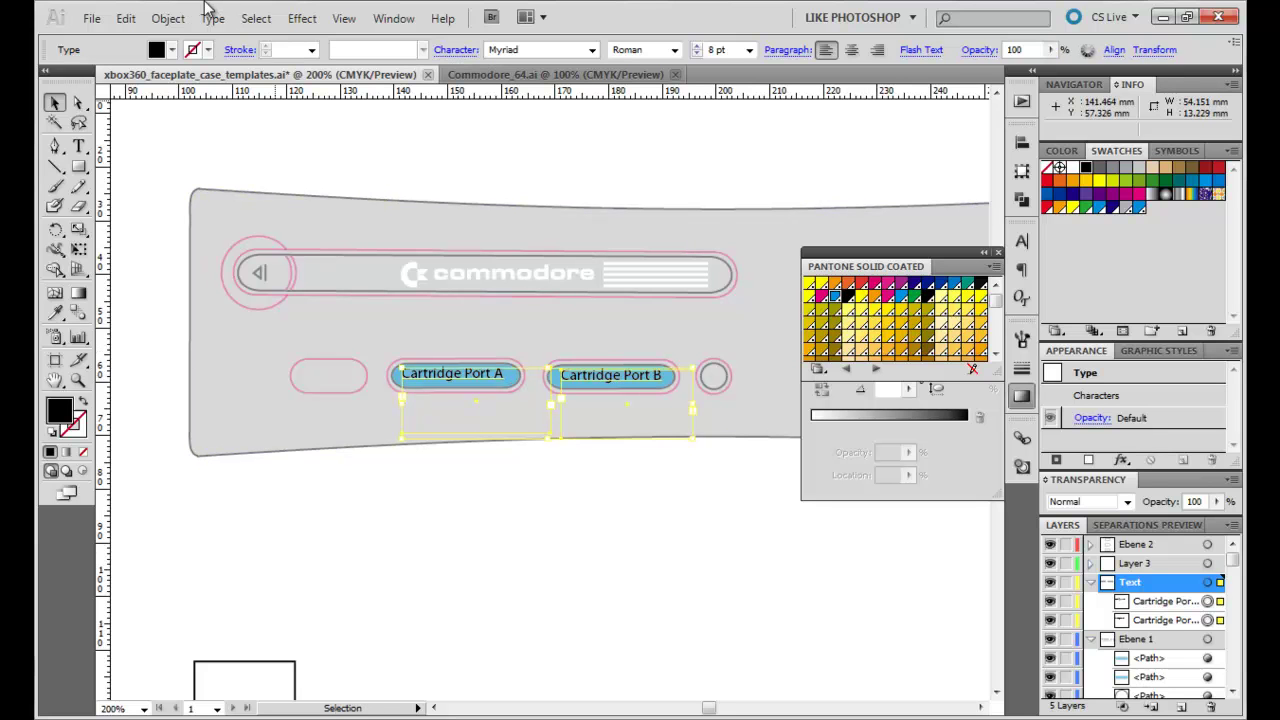
left_click(212, 18)
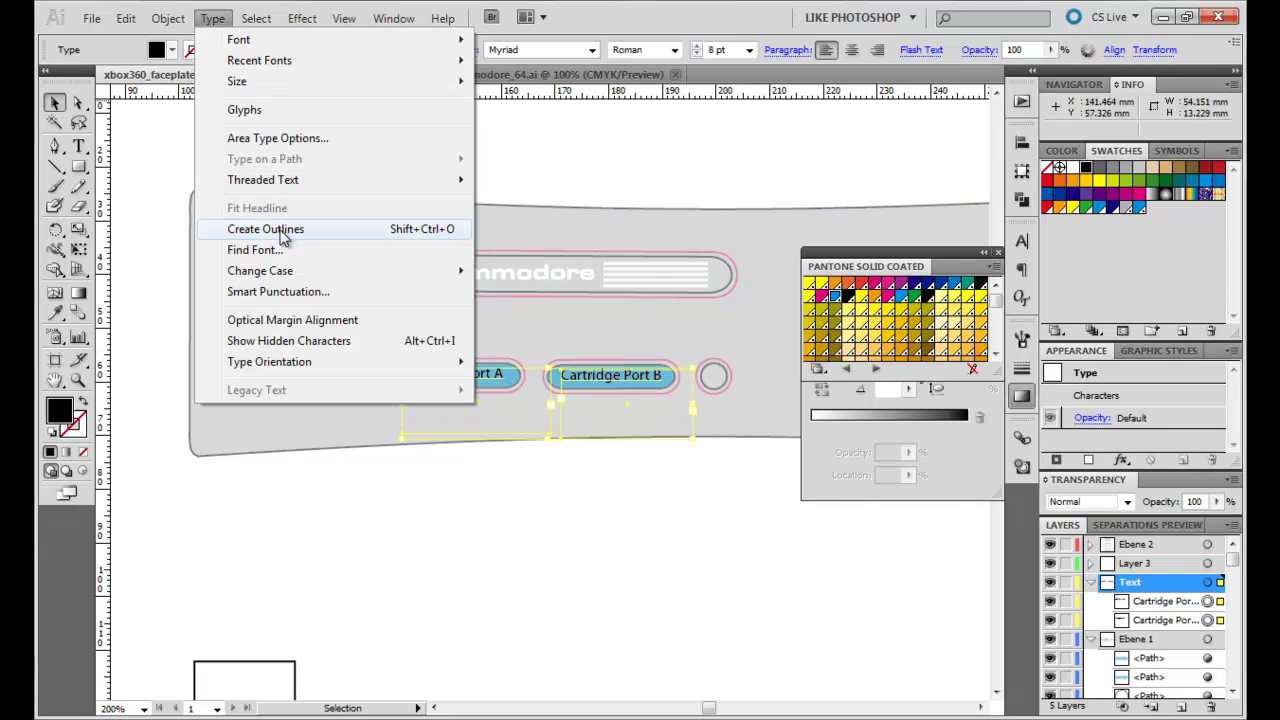
left_click(265, 229)
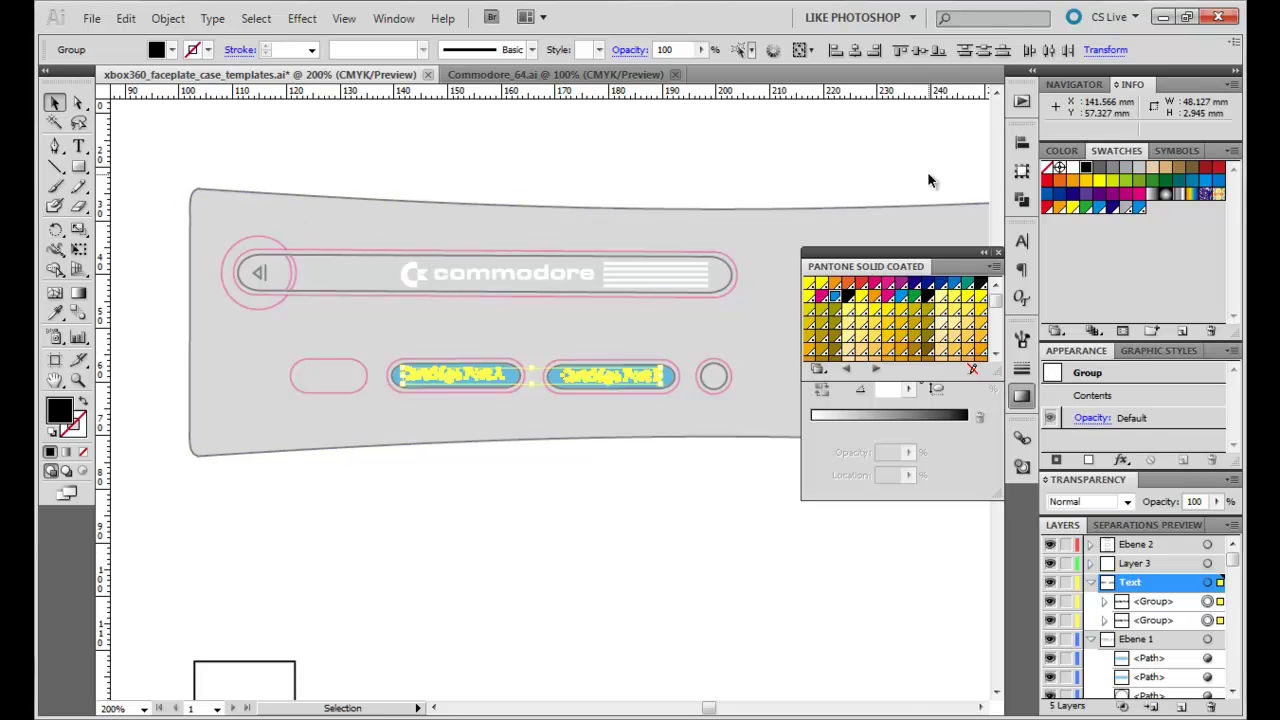
Align the bottom edges of the two outlined cartridge port labels
left_click(400, 19)
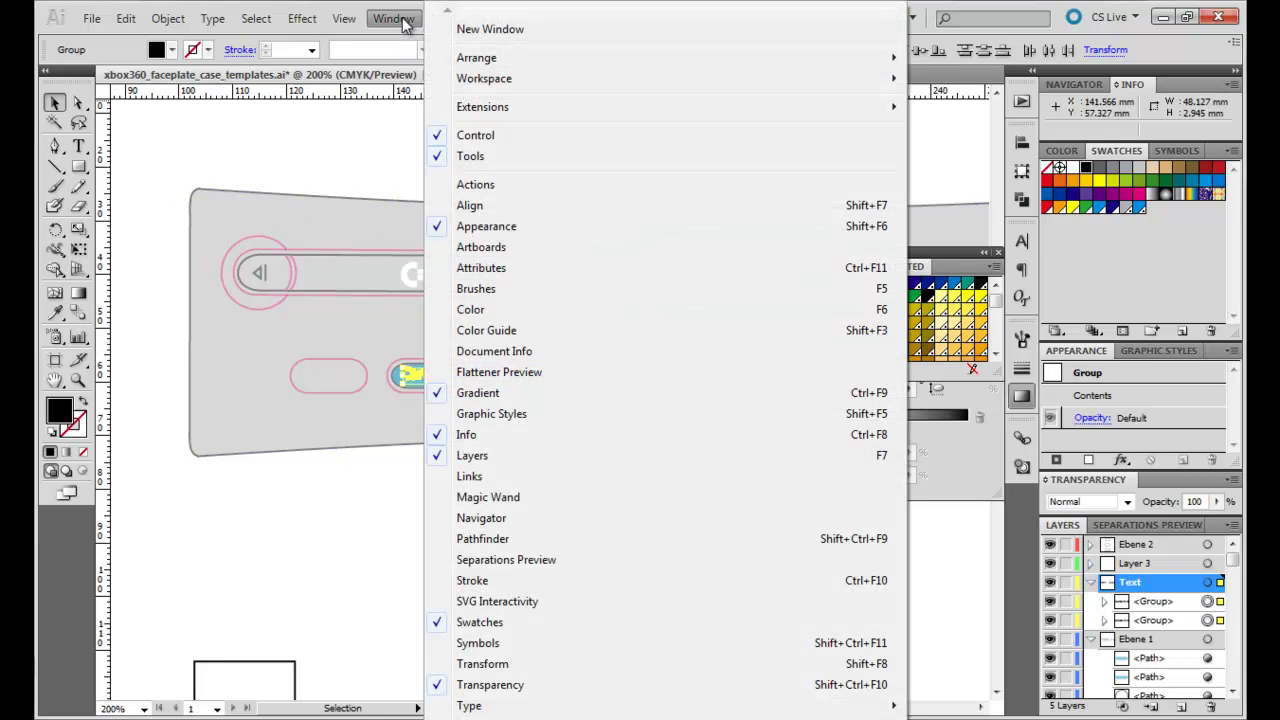
left_click(491, 206)
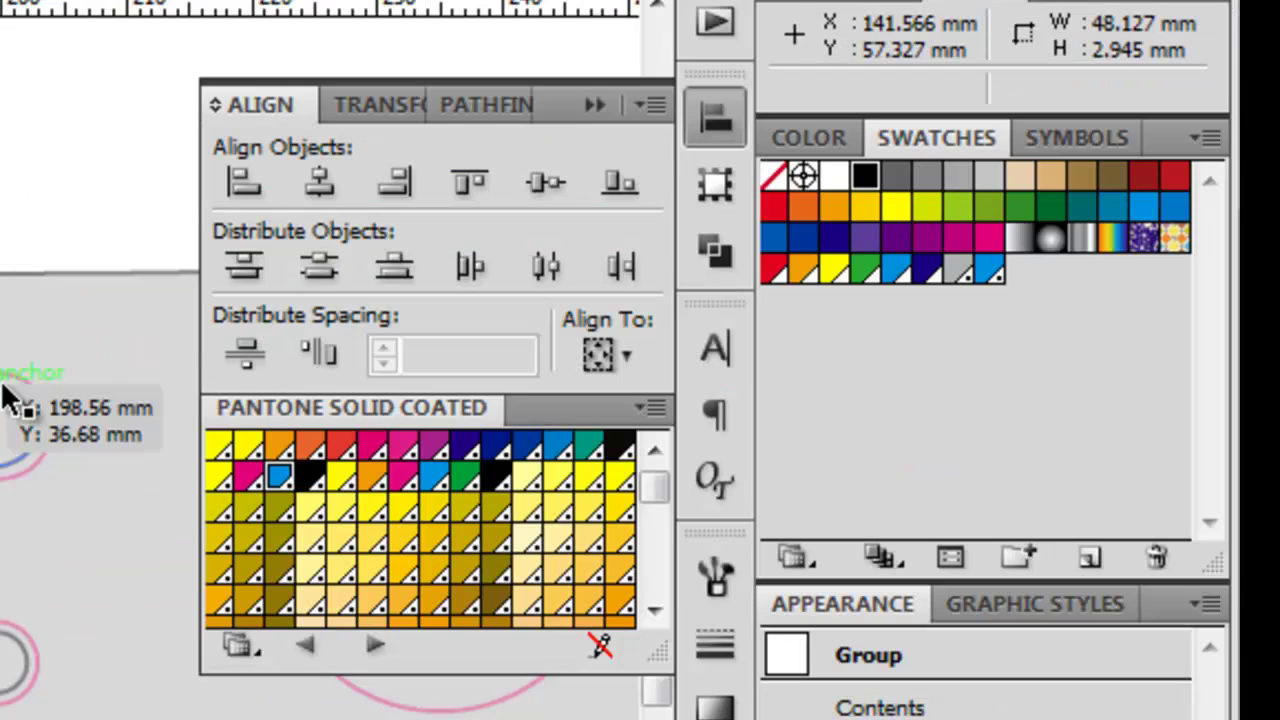
left_click(524, 286)
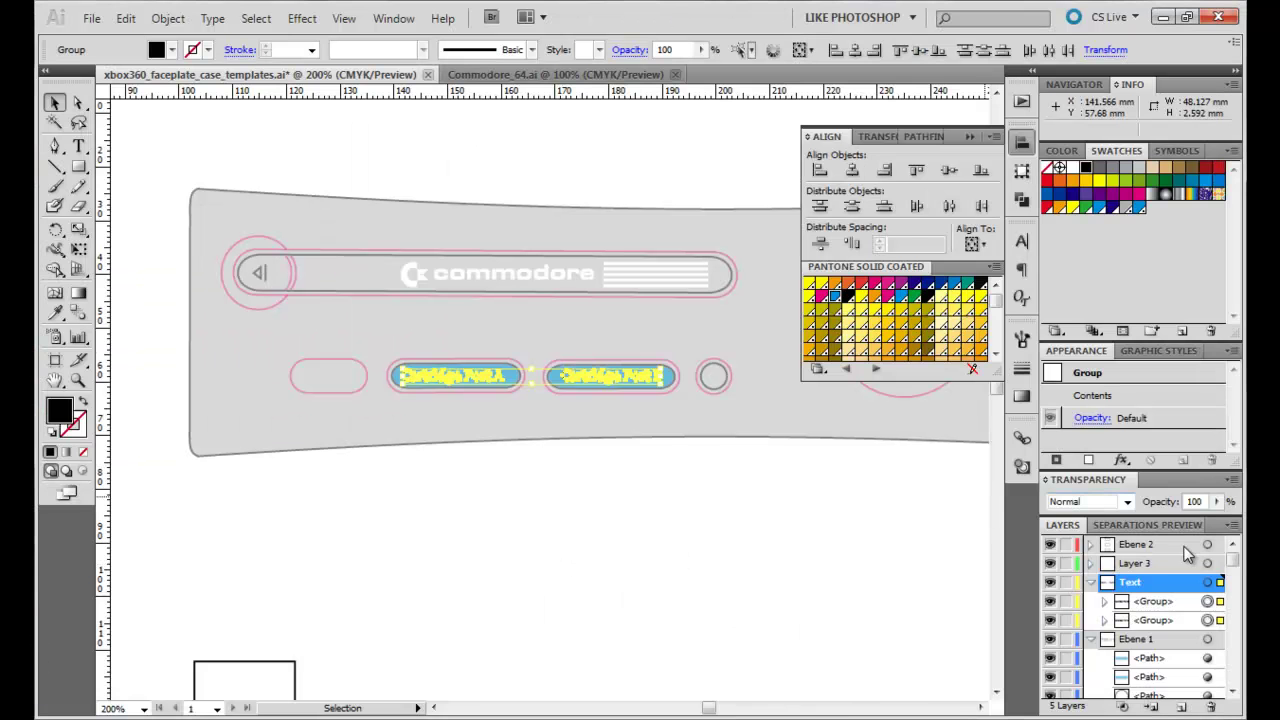
Target the logo artwork on Layer 3 and pick a dark gray fill from the PANTONE solid coated swatches
left_click(1207, 563)
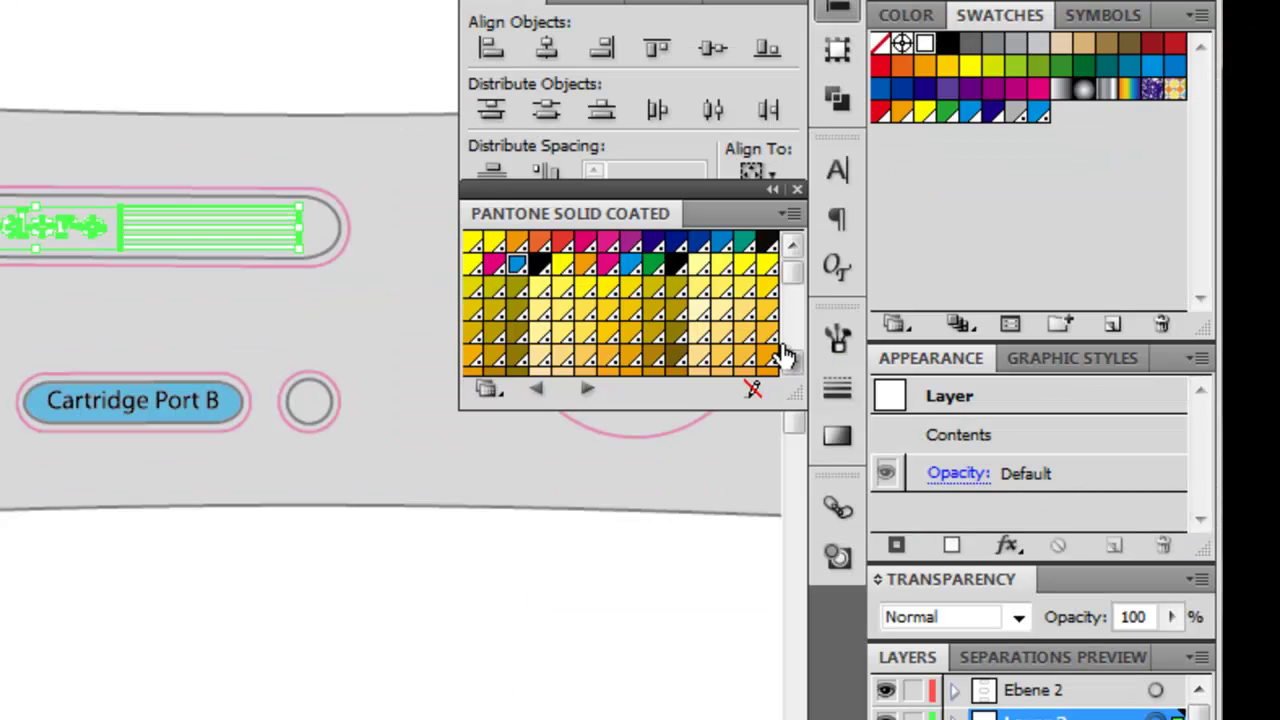
left_click_drag(785, 265, 795, 355)
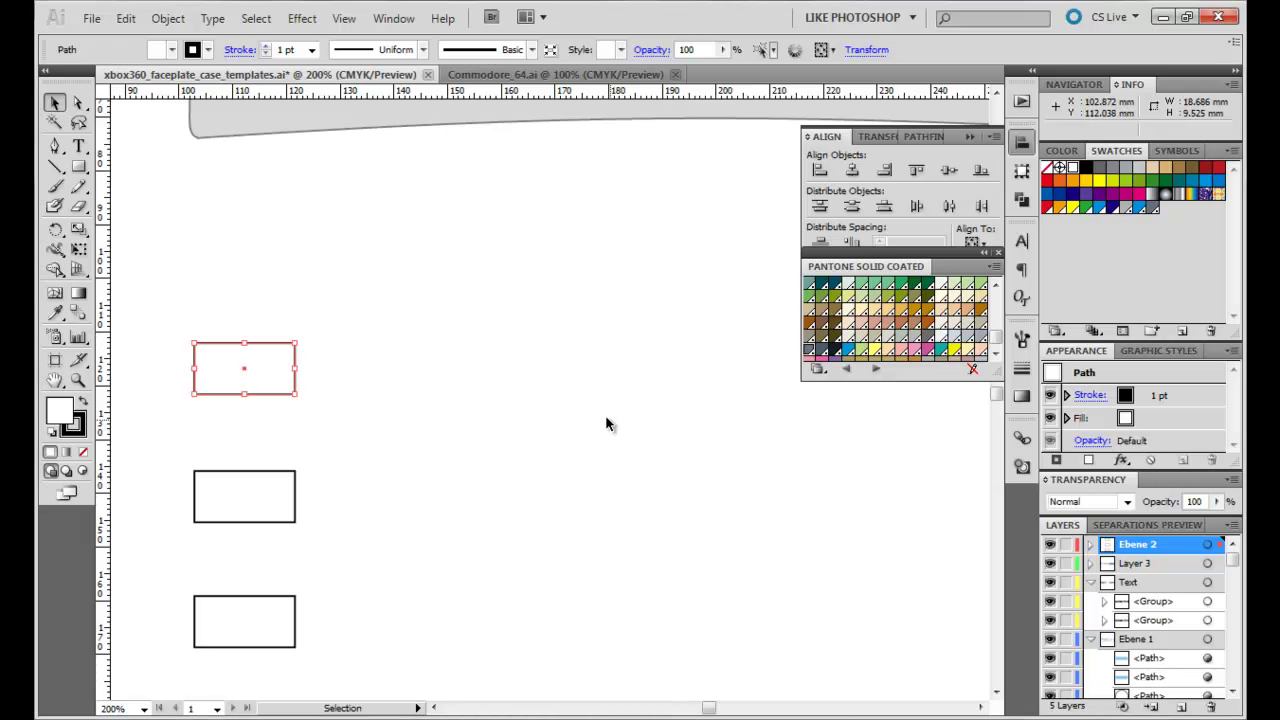
Fill the three sample rectangles below the faceplate, from top to bottom, with the gray, cyan and dark gray spot swatches
left_click(1125, 211)
left_click(277, 471)
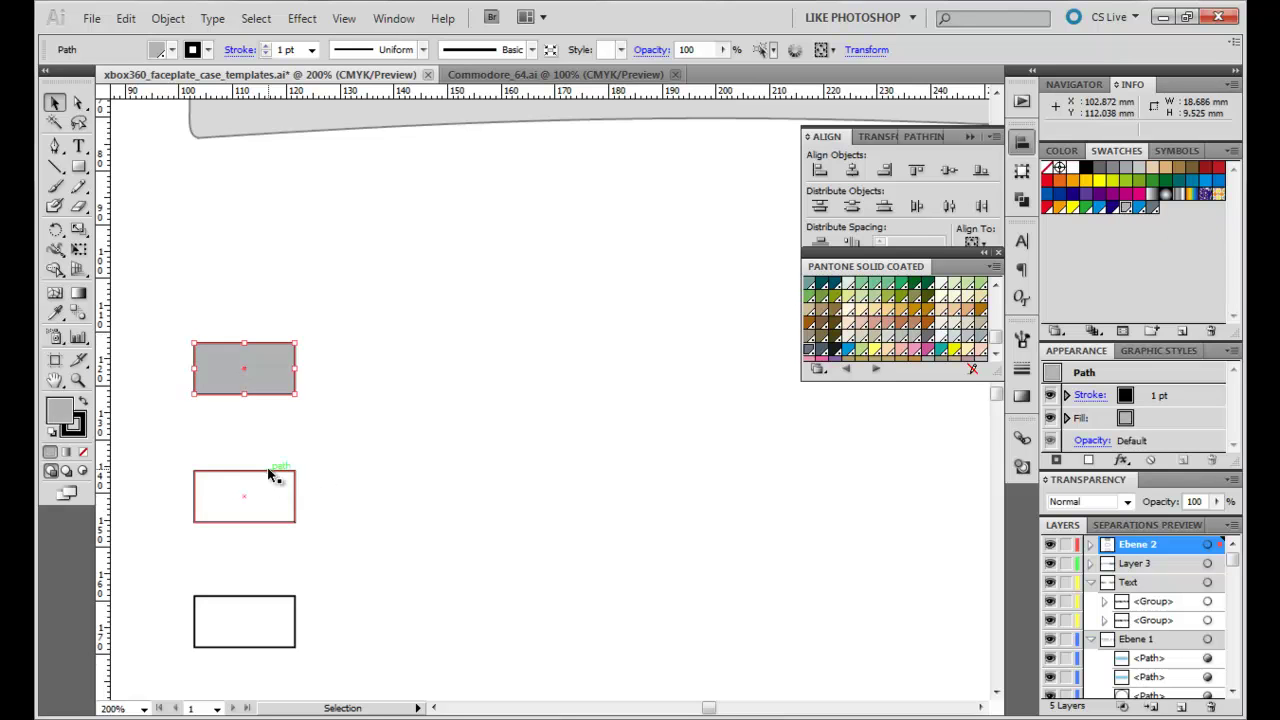
left_click(1137, 207)
left_click(262, 605)
left_click(1152, 207)
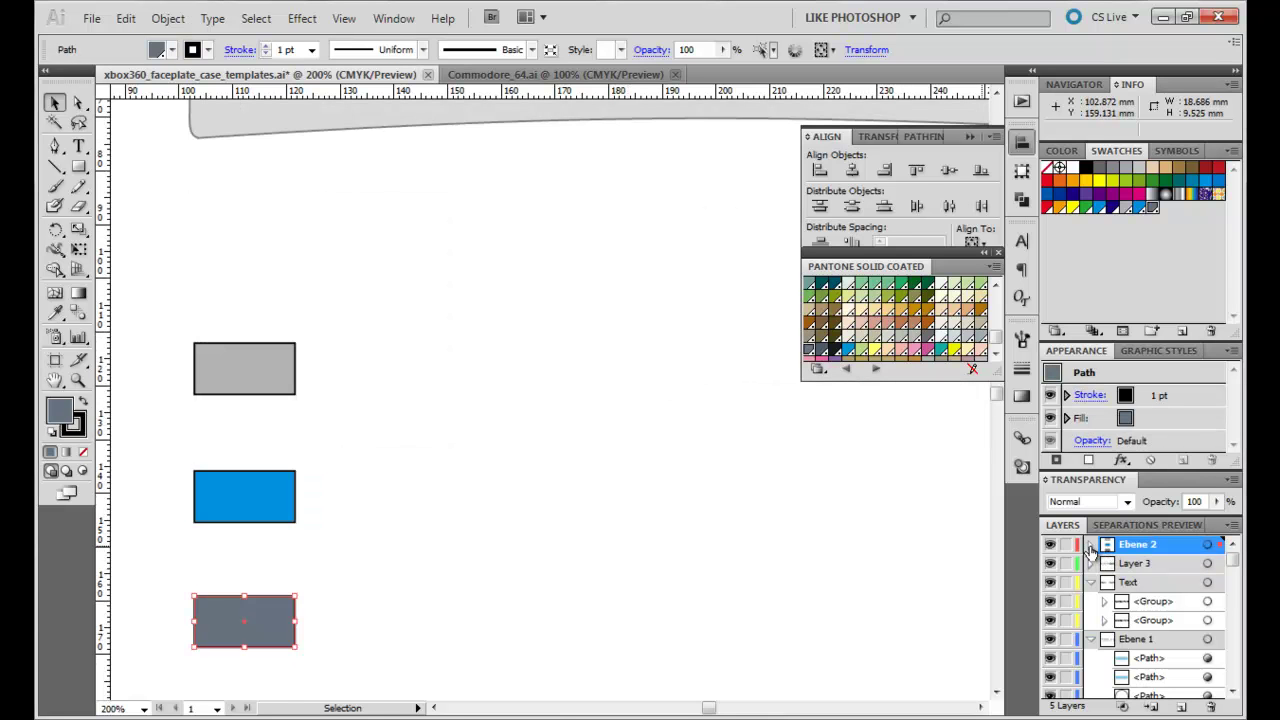
Add 12 pt labels on Ebene 2 beside the sample rectangles: "PMS 877C" for gray and "PMS CYAN Process C" for blue
left_click(1090, 545)
key("t")
left_click_drag(316, 345, 651, 398)
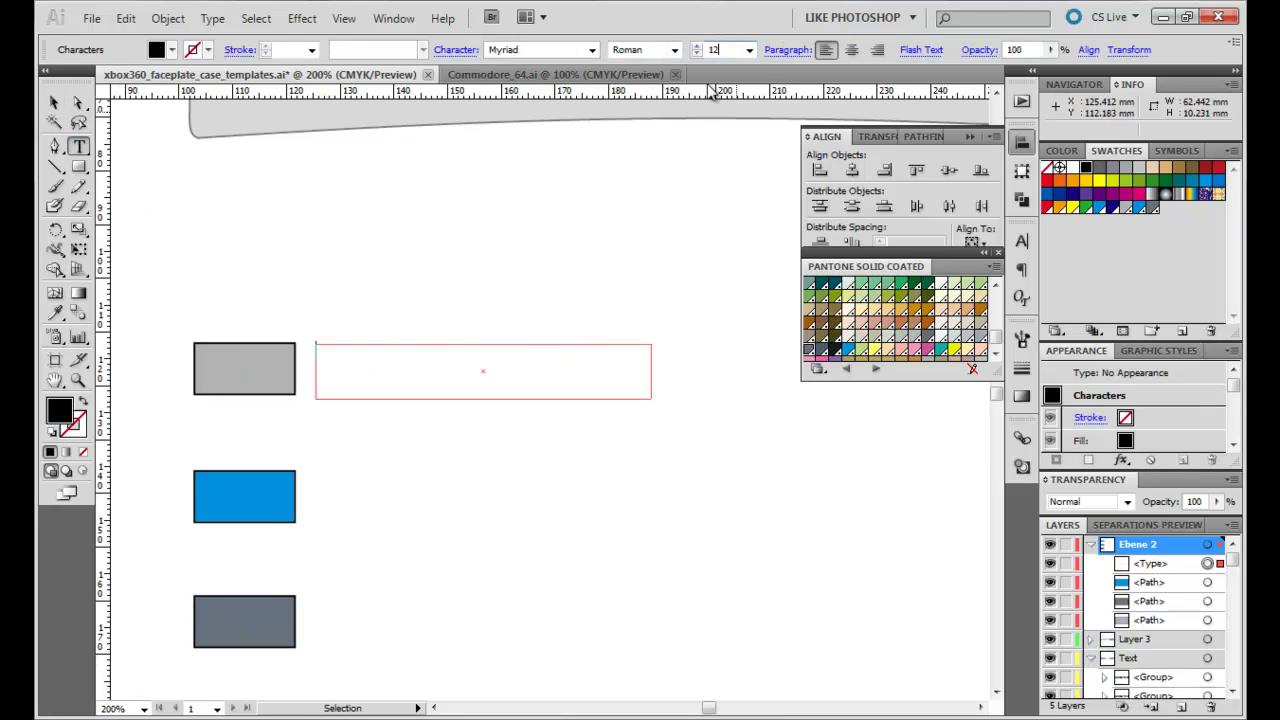
type("PMS 877C")
left_click_drag(322, 467, 622, 528)
type("PMS CYAN Process C")
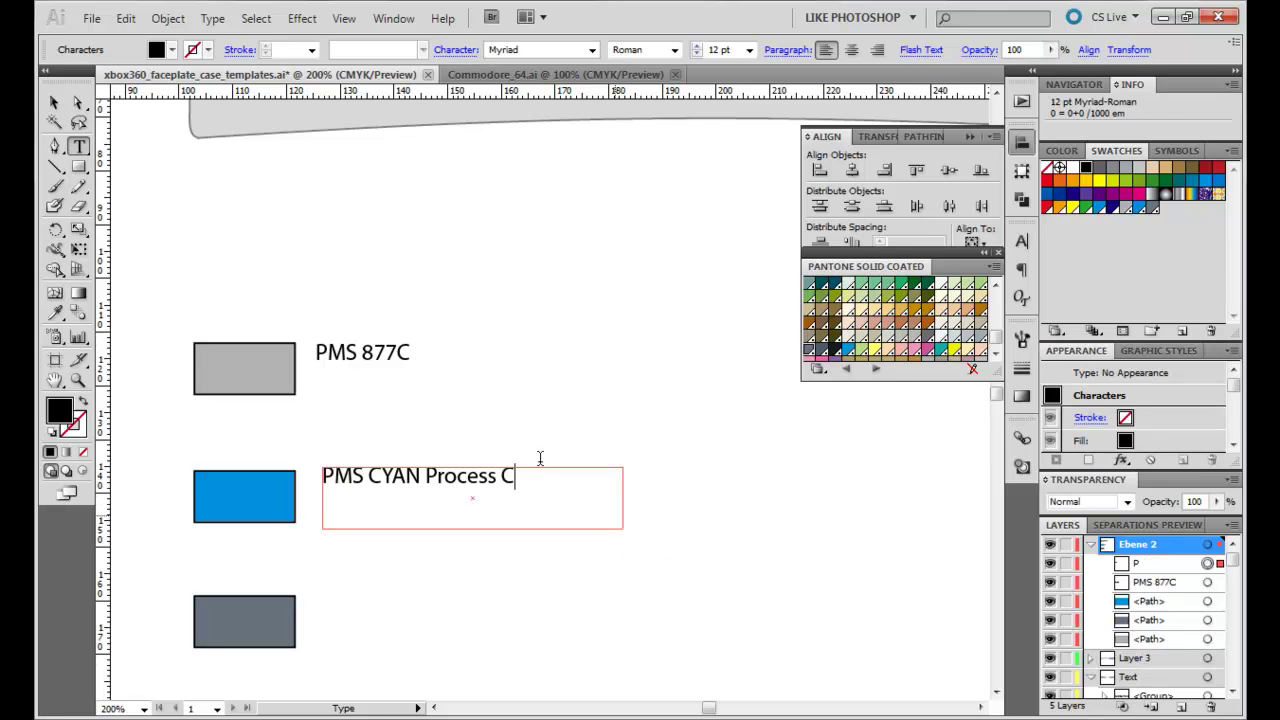
Add a text label reading "PMS 7545C" beside the dark gray sample rectangle
key("Escape")
left_click(80, 147)
left_click_drag(333, 595, 622, 652)
type("PMS 7545C")
Insert the prefix "色卡" at the start of all three color sample labels
left_click(333, 350)
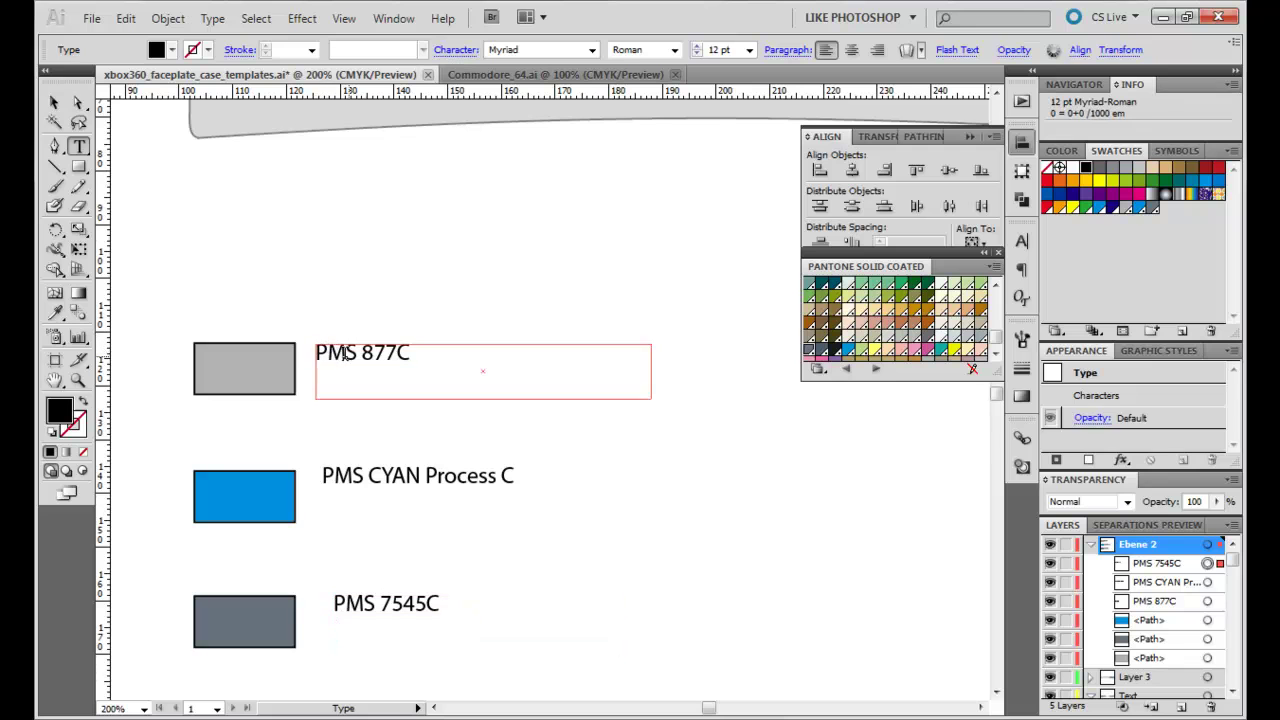
type("色卡")
left_click(324, 479)
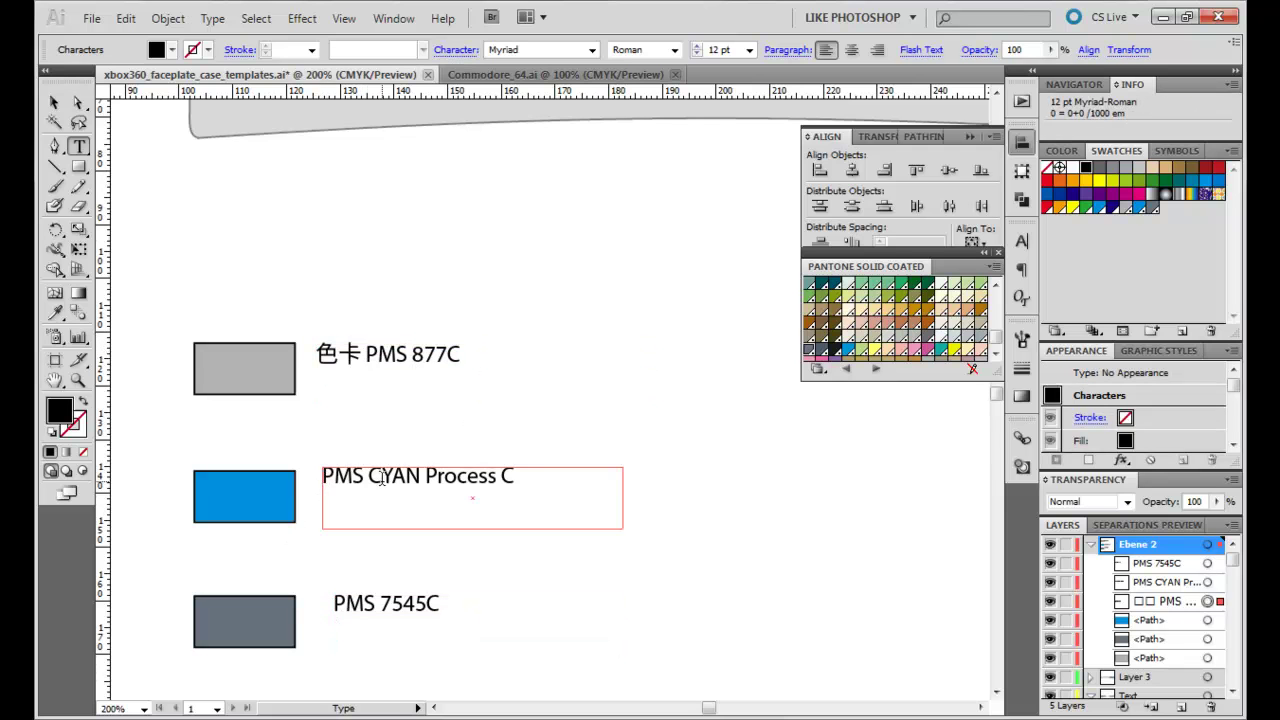
type("色卡")
left_click(336, 604)
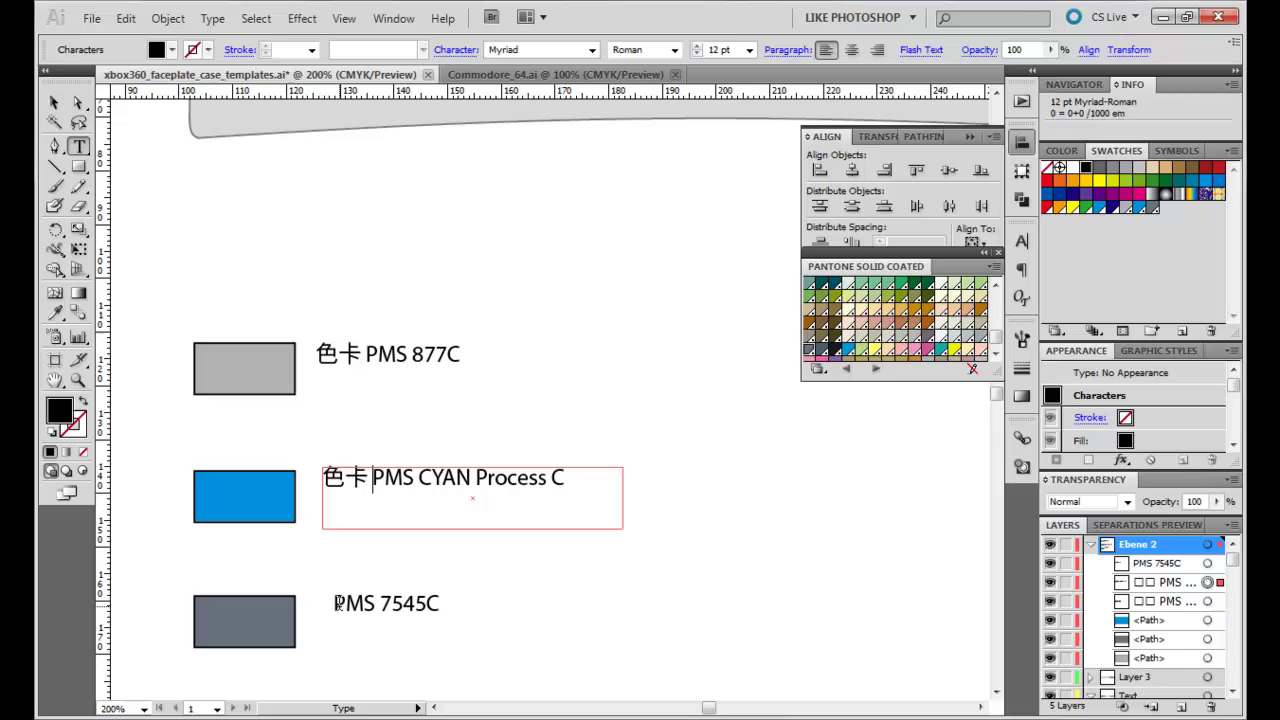
left_click(336, 604)
type("色卡")
Insert "877C /" after the prefix in the gray label and "CYAN" in the blue one, breaking the line before "PMS CYAN Process C"
left_click(366, 355)
type("877C")
type(" /")
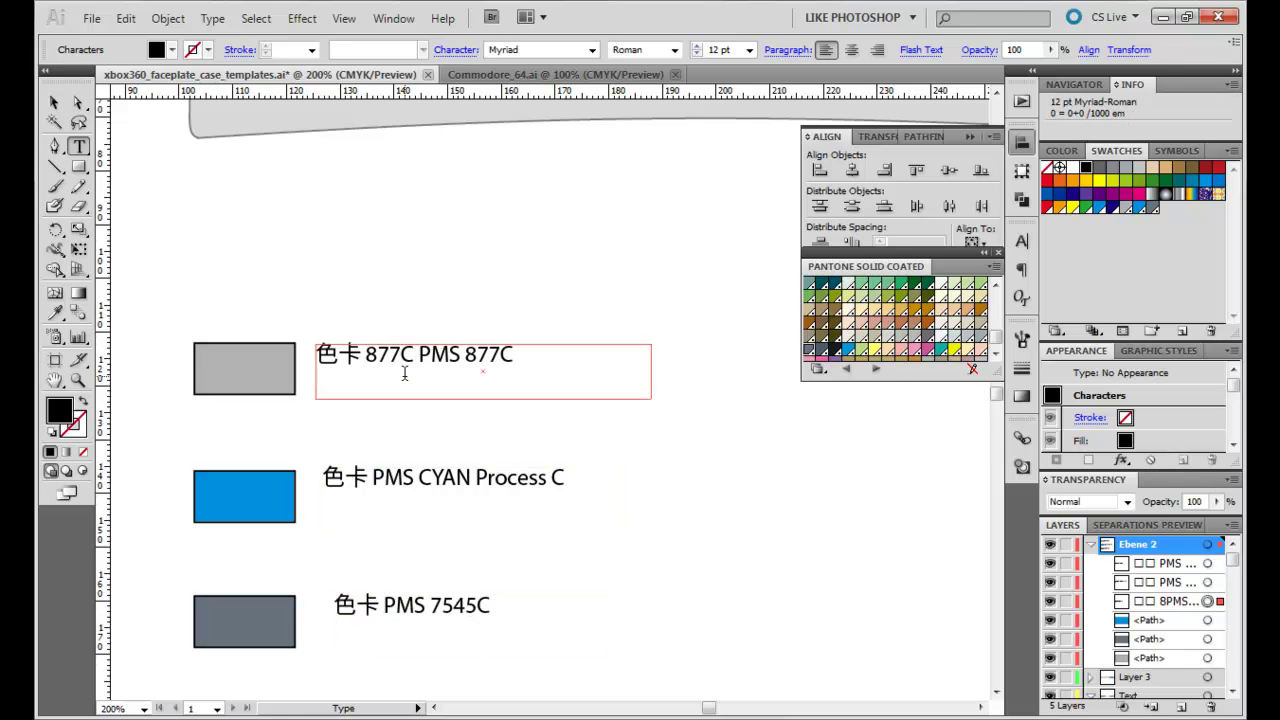
left_click(372, 479)
type("CYAN")
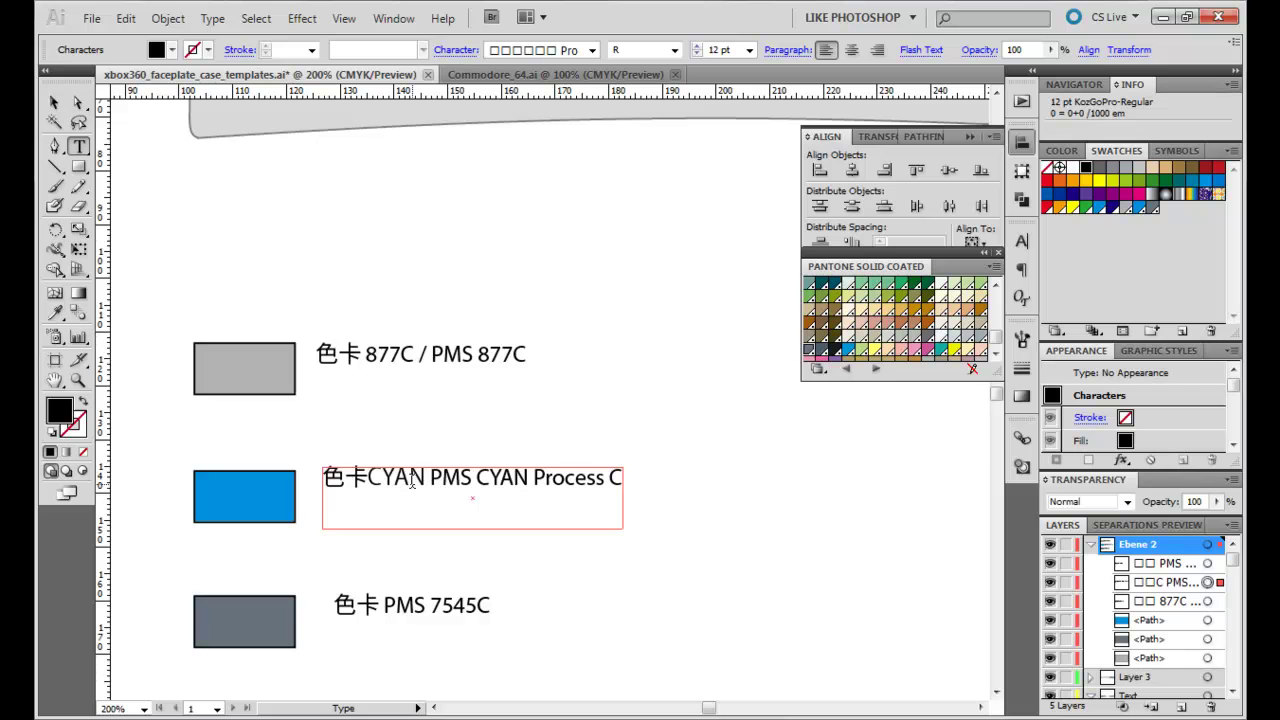
left_click(430, 478)
key("Return")
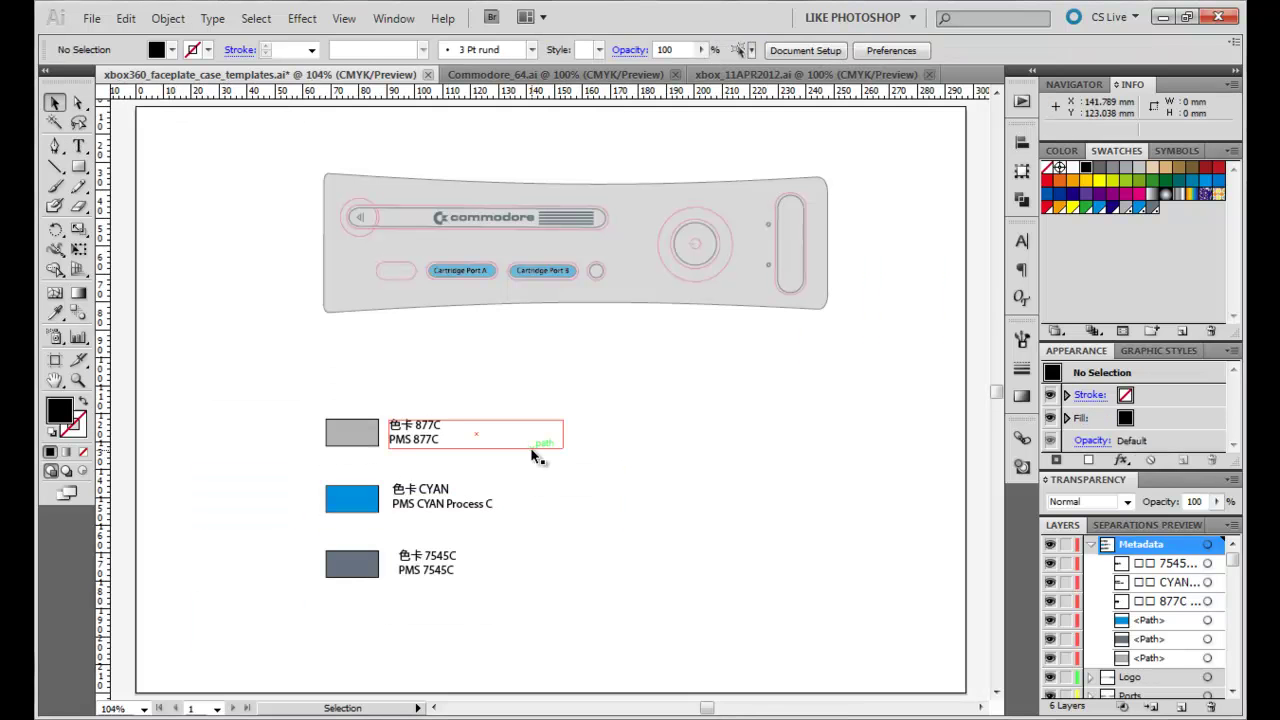
Place the horizontal dimension line above the faceplate and paste the vertical height dimension beside the faceplate's right edge
left_click(577, 395)
left_click_drag(560, 397, 590, 132)
left_click(660, 418)
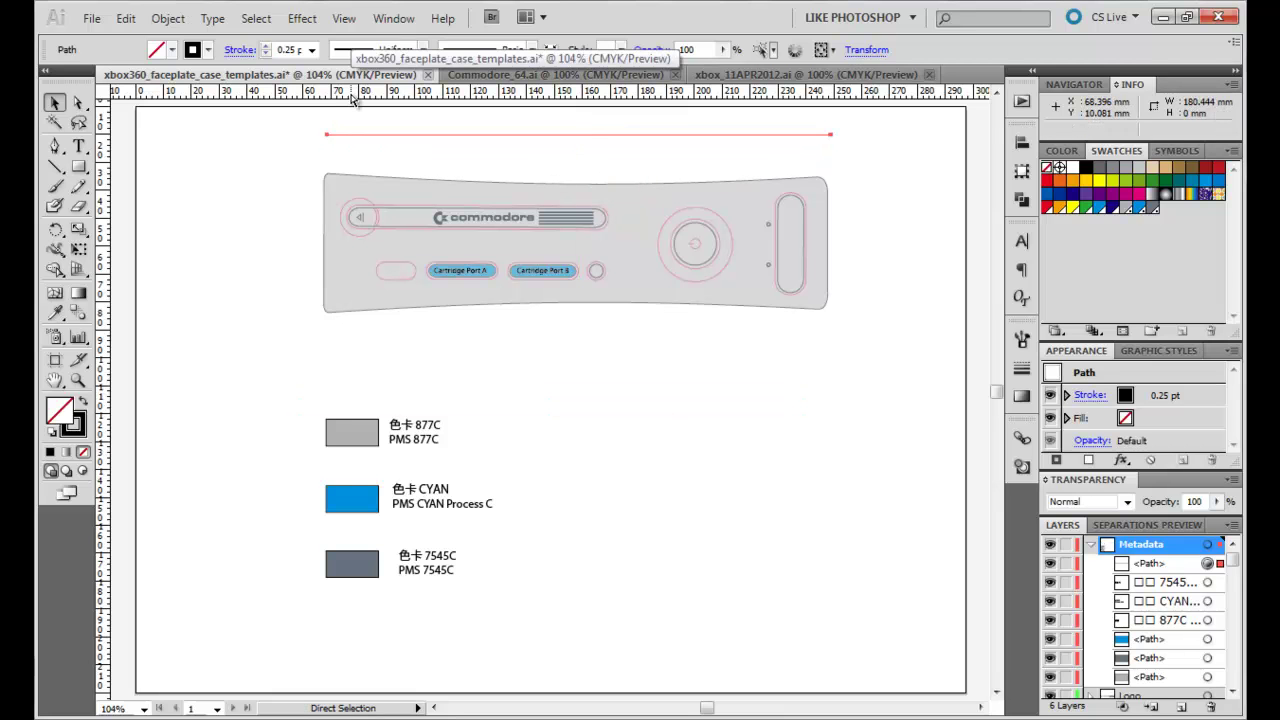
key("ctrl+v")
left_click_drag(551, 405, 865, 250)
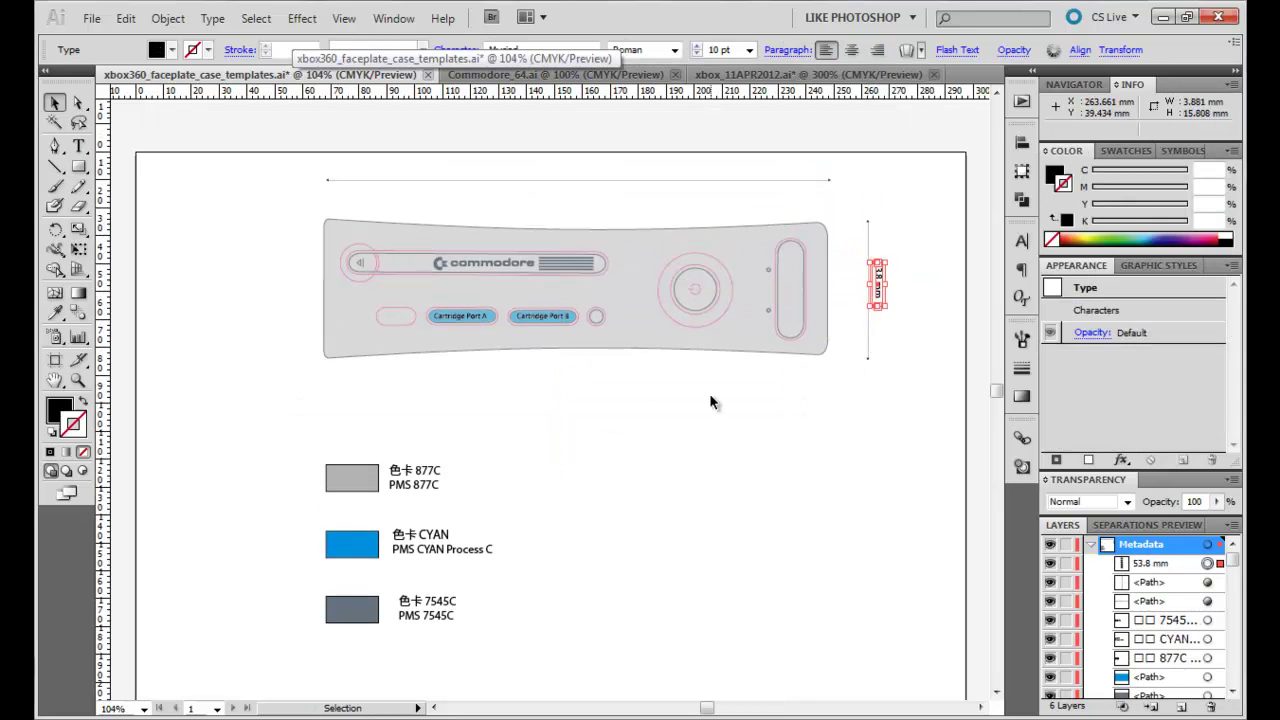
Paste a width label above the horizontal dimension line and edit it to read "180.44 mm"
key("ctrl+v")
left_click_drag(546, 400, 567, 171)
key("t")
left_click(598, 176)
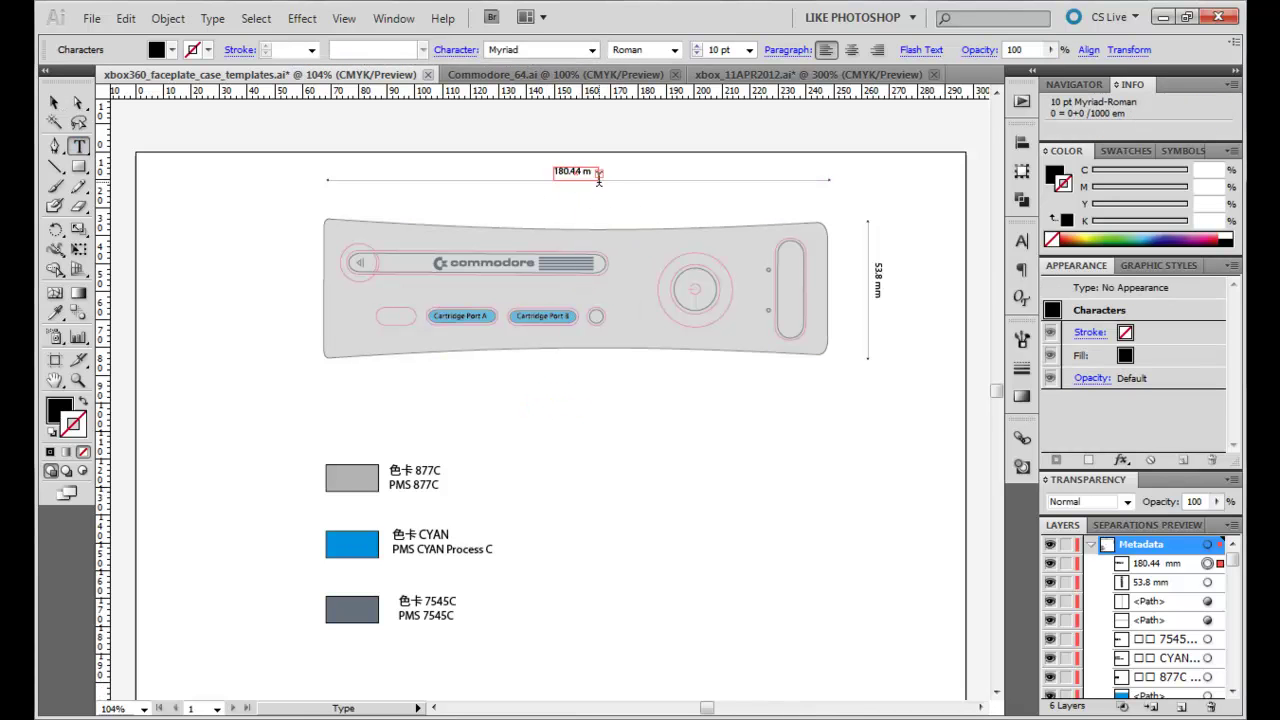
key("Escape")
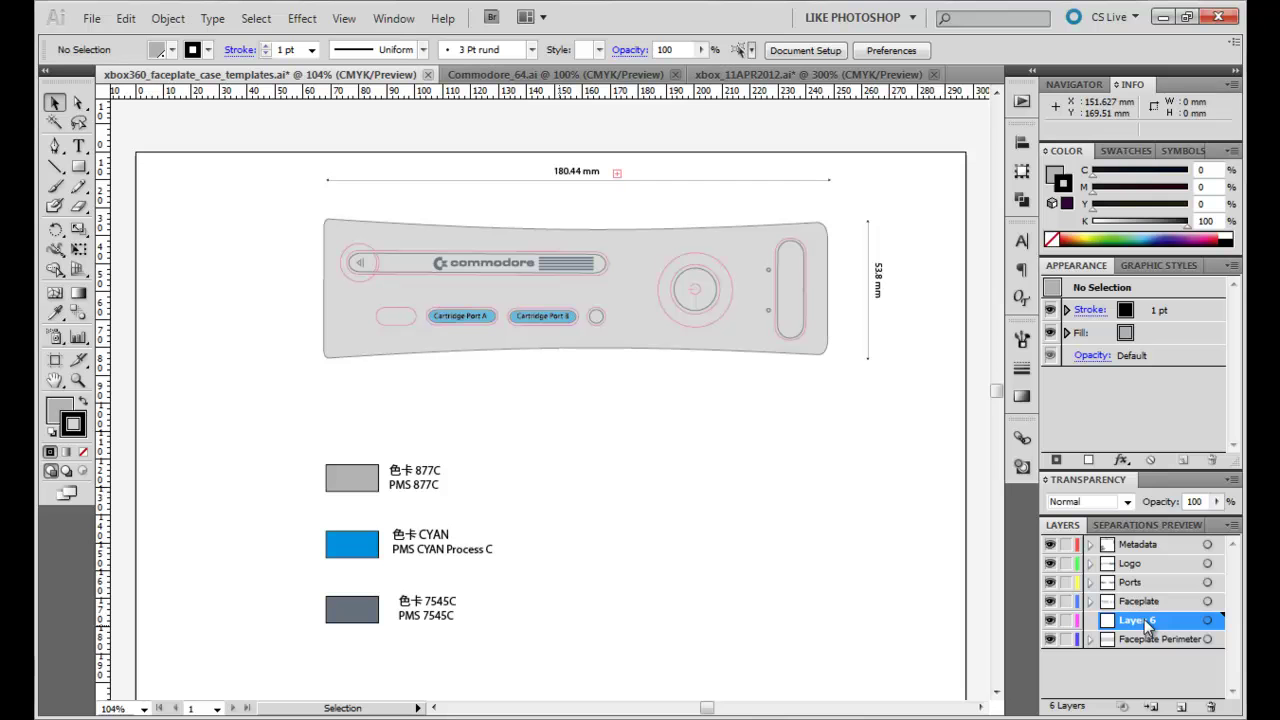
Rename Layer 6 as "Trim Marks"
double_click(1144, 619)
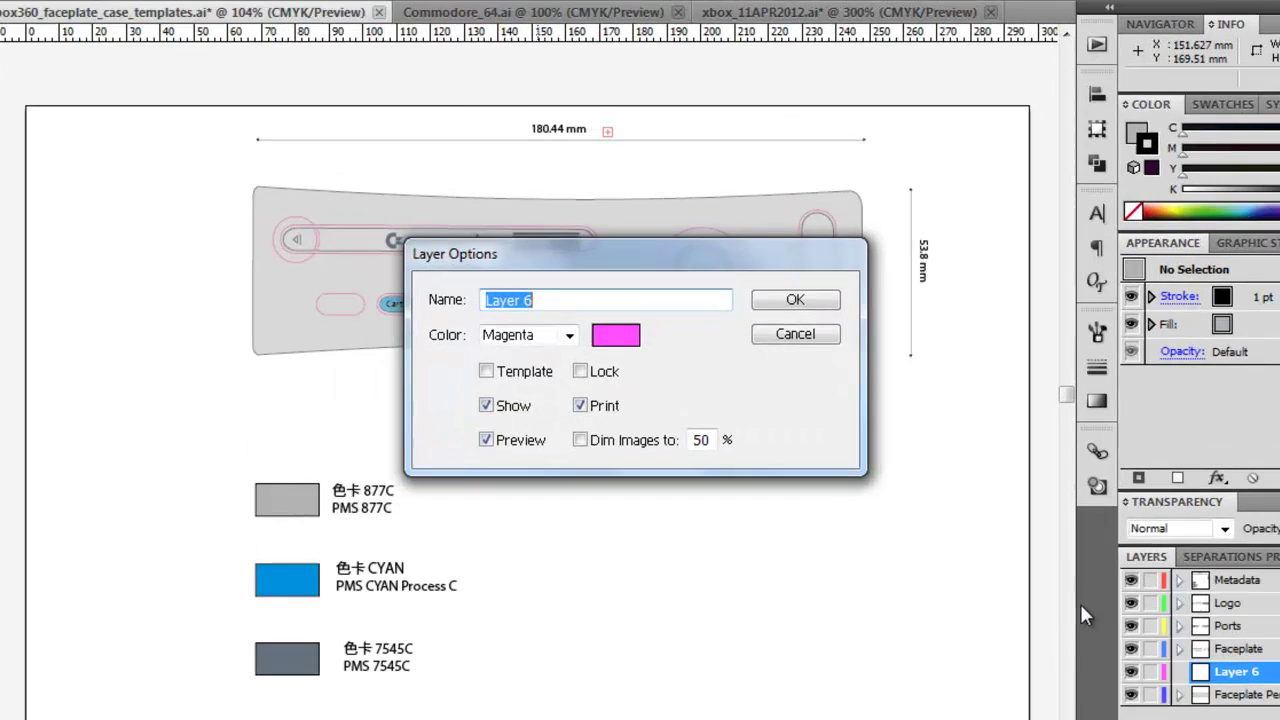
type("Trim Marks")
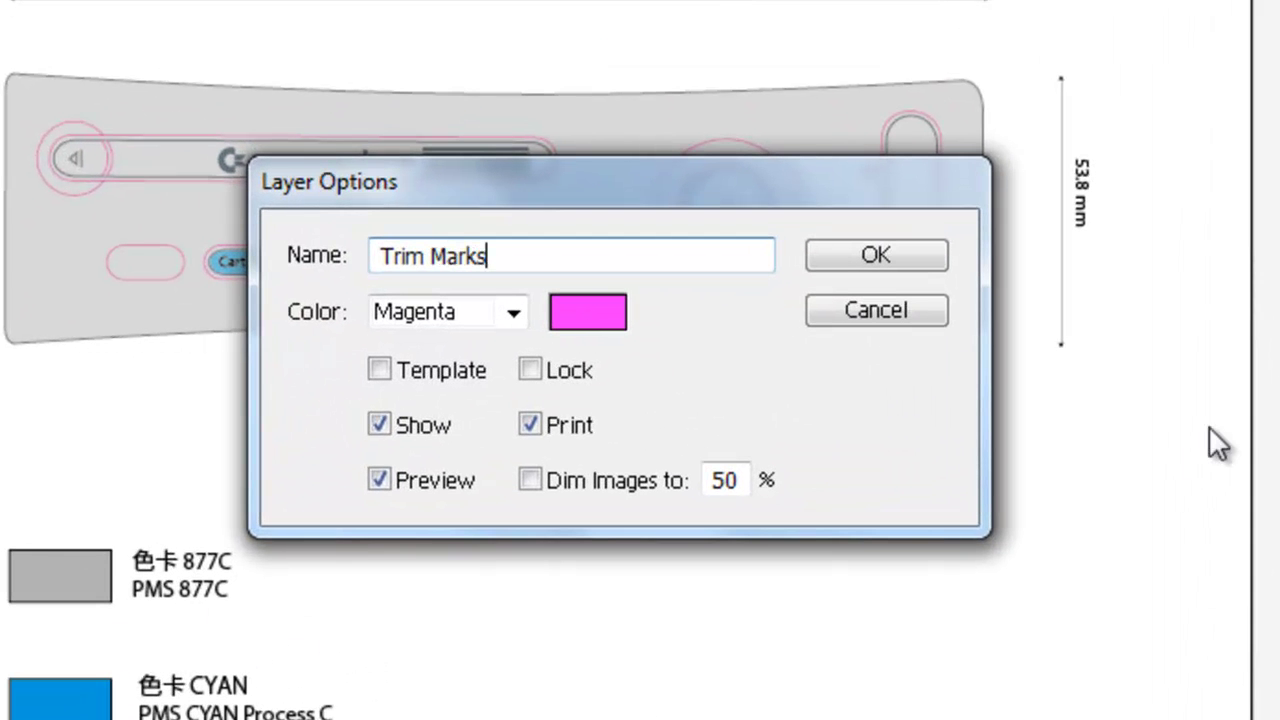
left_click(885, 258)
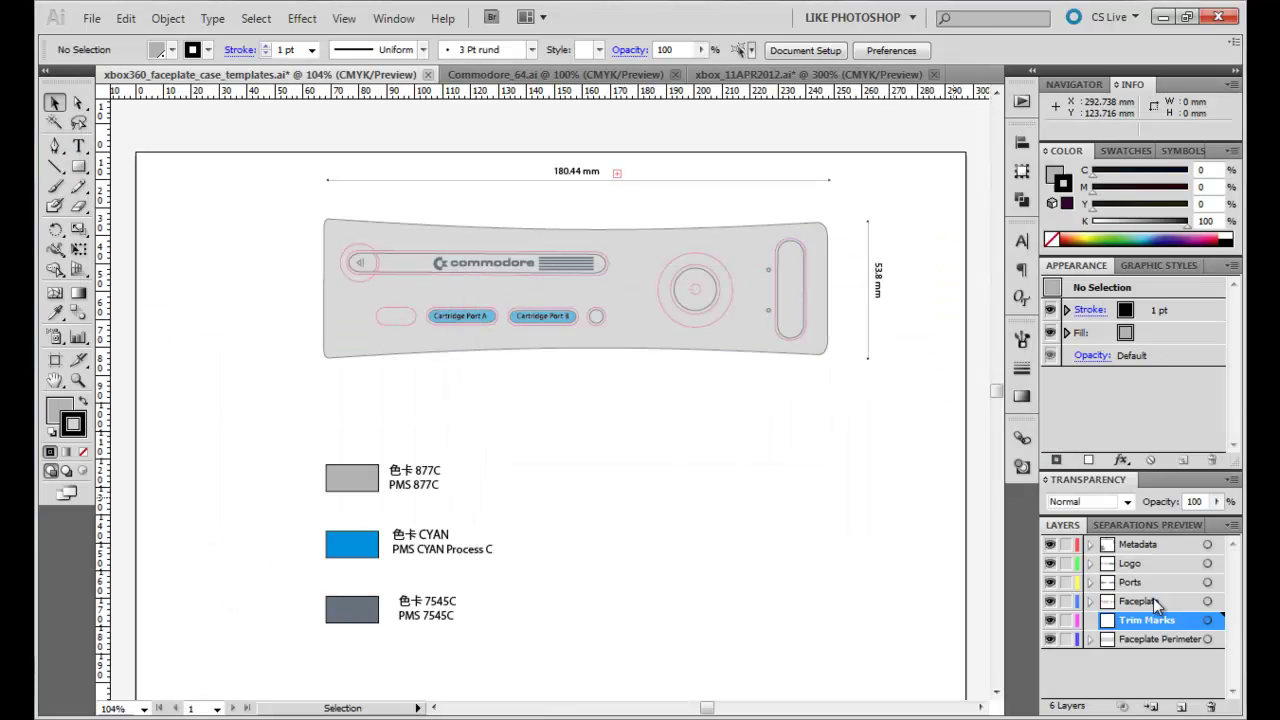
Create trim marks around the faceplate outline and move their group into the Trim Marks layer
left_click(1208, 621)
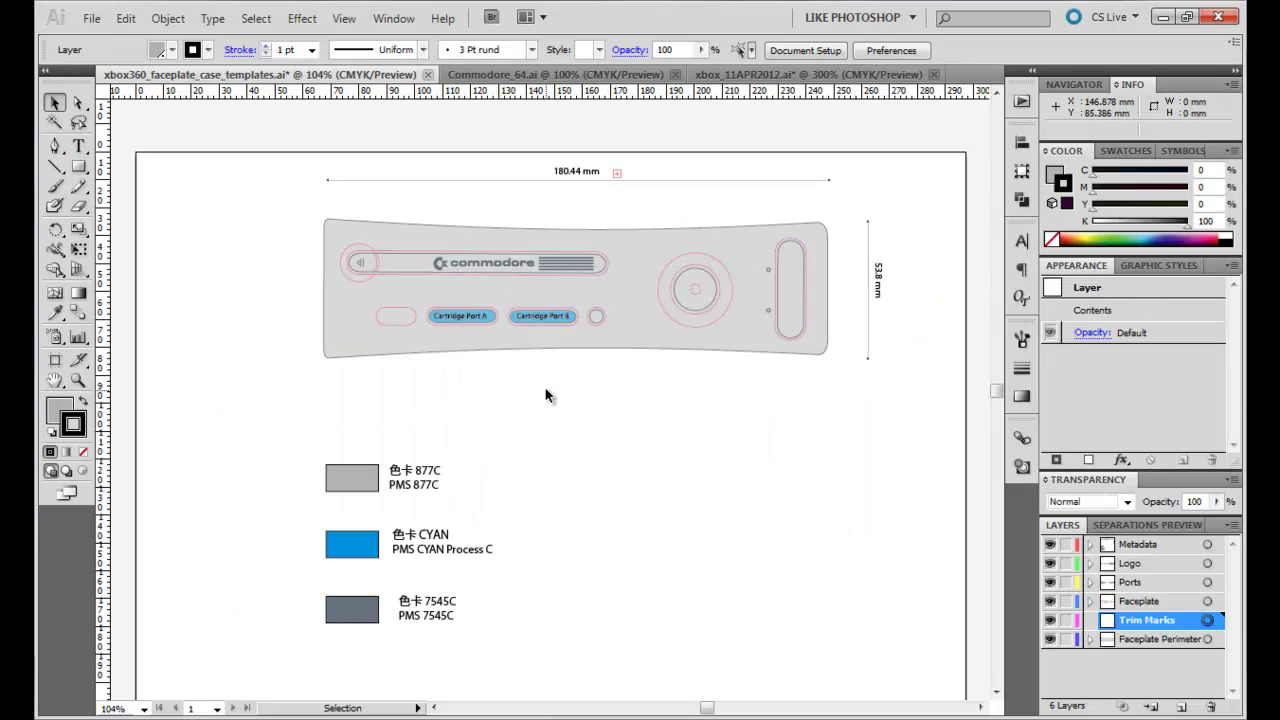
left_click(828, 230)
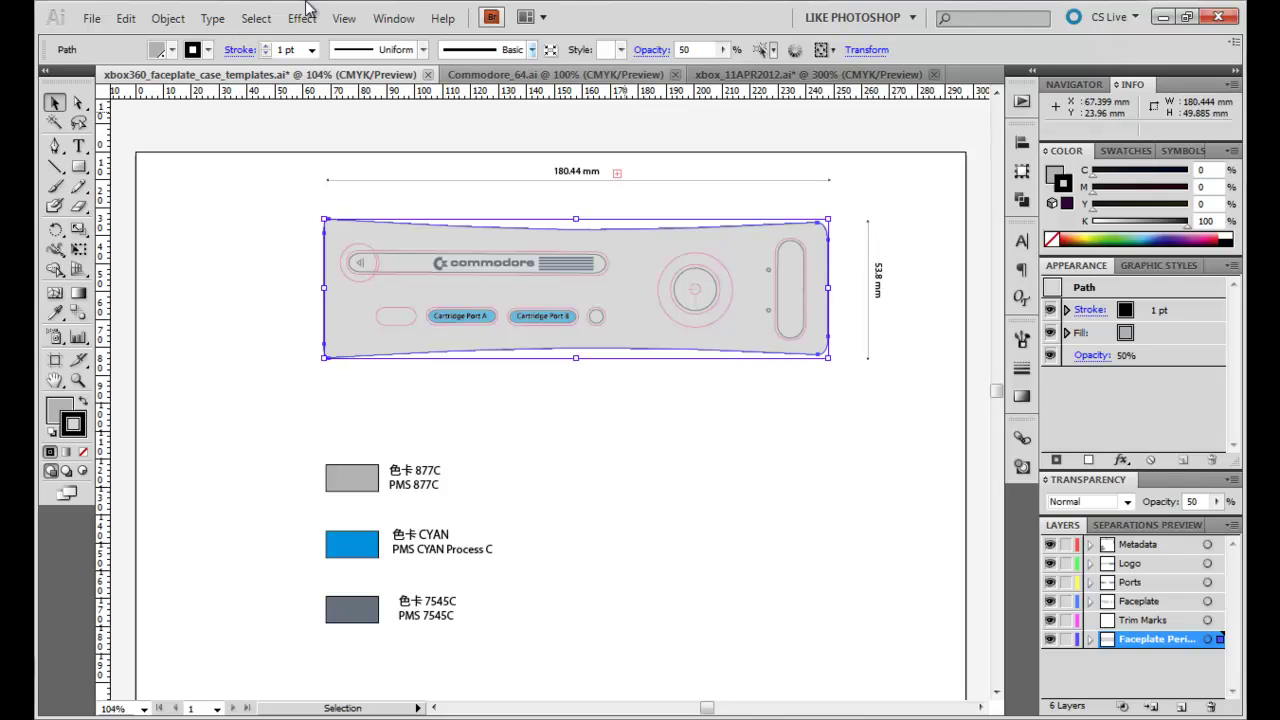
left_click(168, 18)
left_click(229, 346)
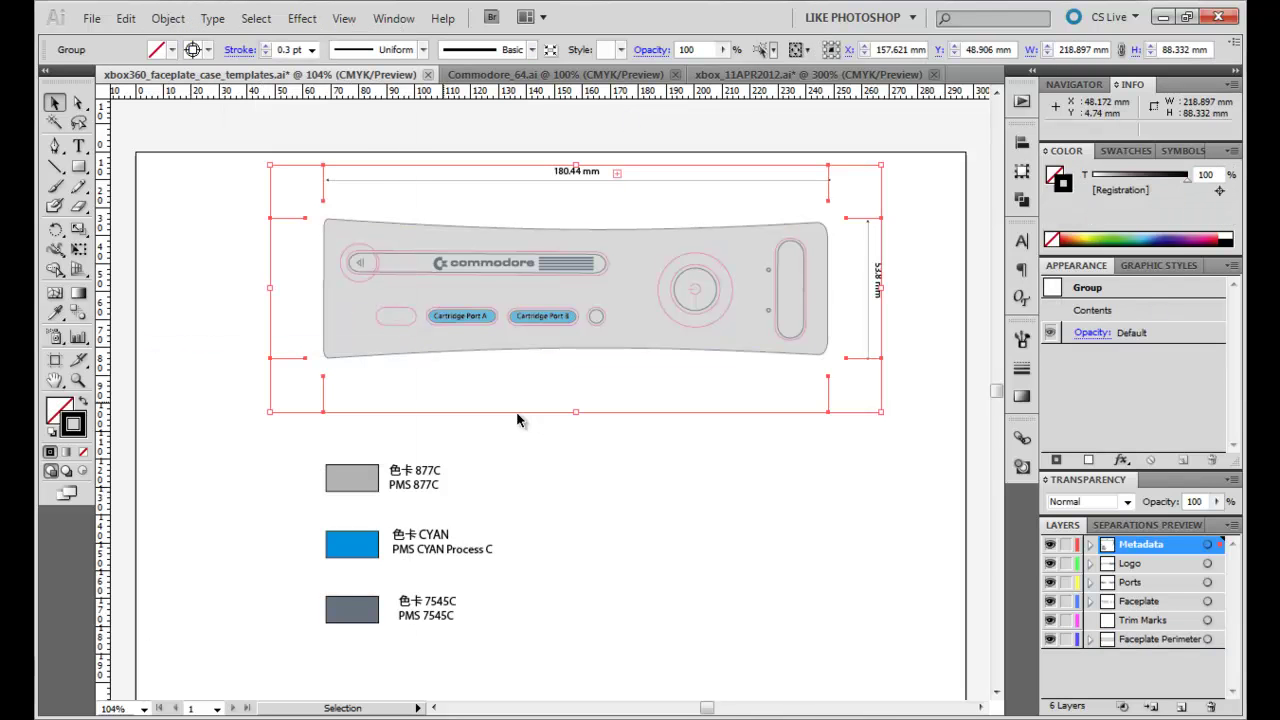
left_click(1092, 544)
left_click_drag(1170, 568, 1145, 669)
Create trim marks for the power button's large outer circle and for the tall rounded slot at the faceplate's right end
left_click(713, 257)
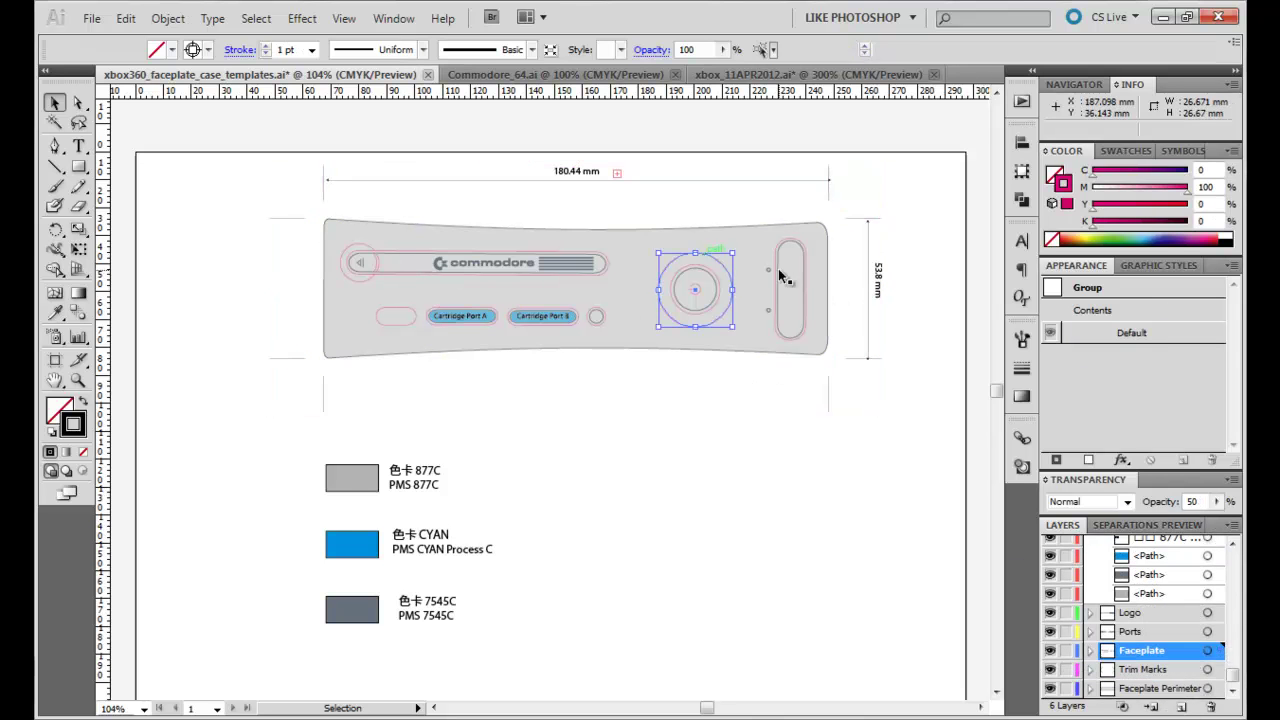
left_click(168, 18)
left_click(229, 346)
left_click(803, 248)
left_click(168, 18)
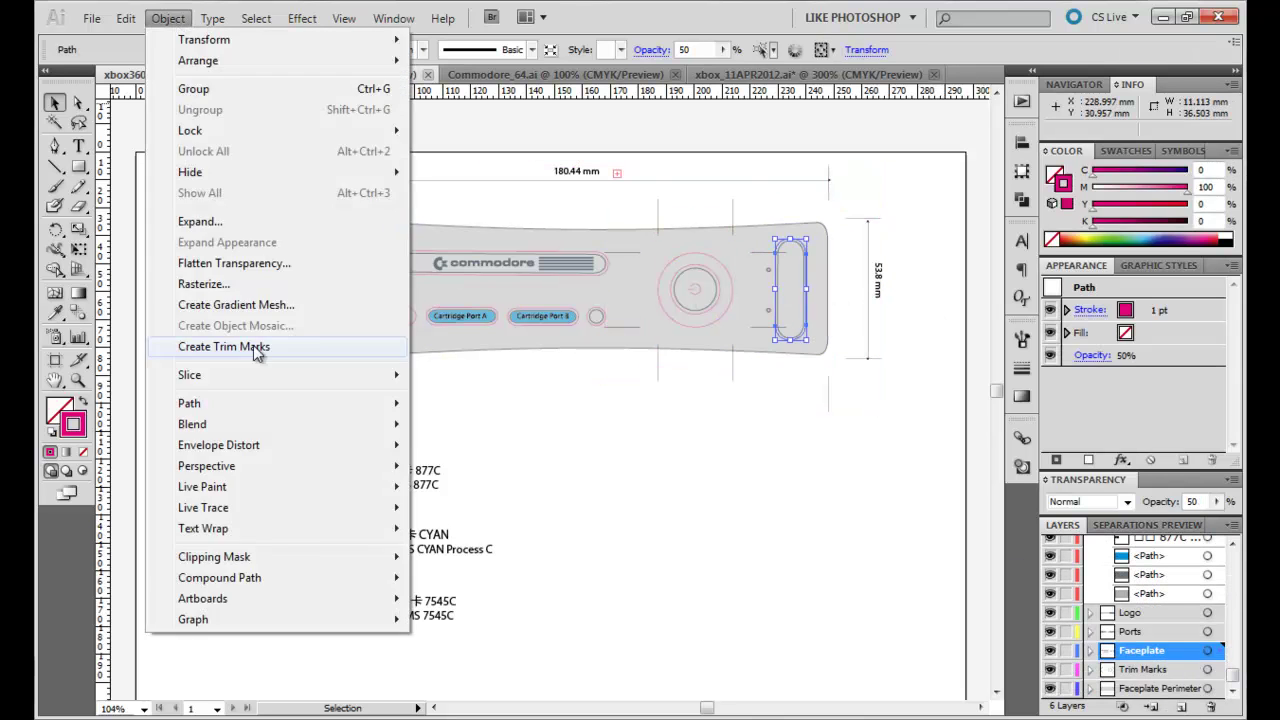
left_click(229, 346)
Create trim marks for the power button's inner ring and put their group in the Trim Marks layer
left_click(694, 270)
left_click(168, 18)
left_click(229, 346)
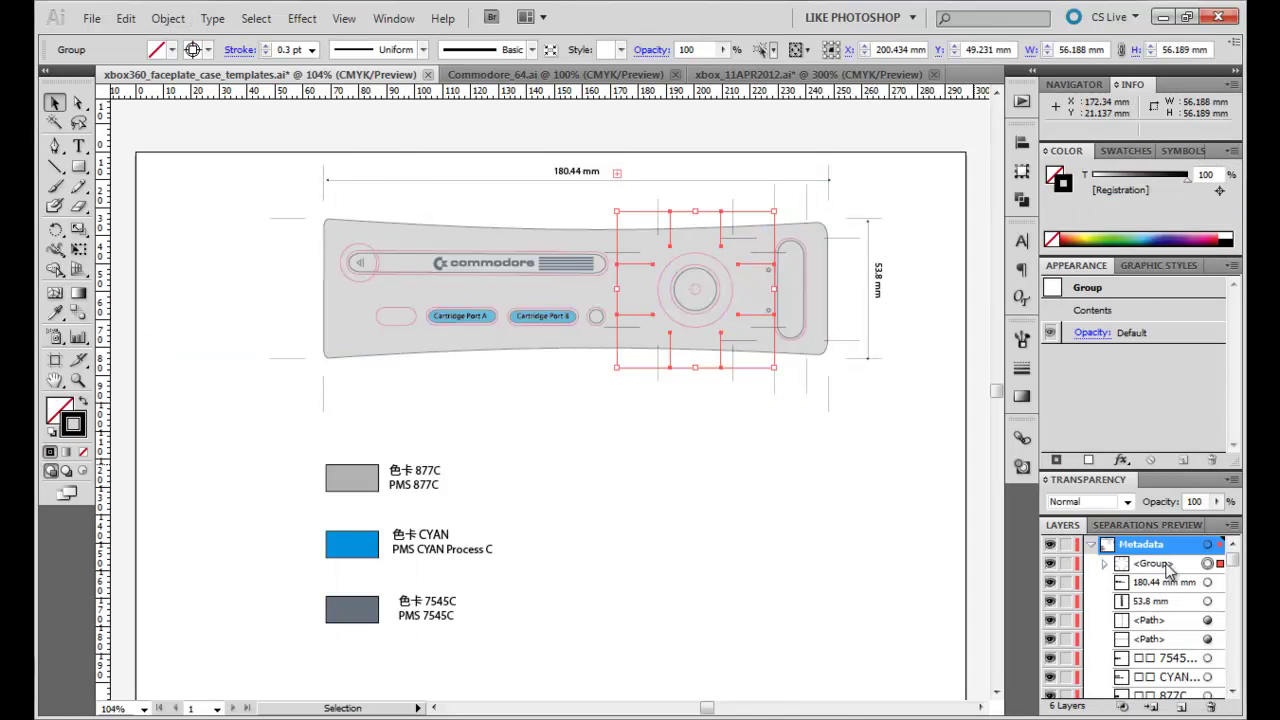
left_click(1100, 671)
Create trim marks for the small circle beside Cartridge Port B and for the blank rounded slot beside Cartridge Port A
left_click(168, 18)
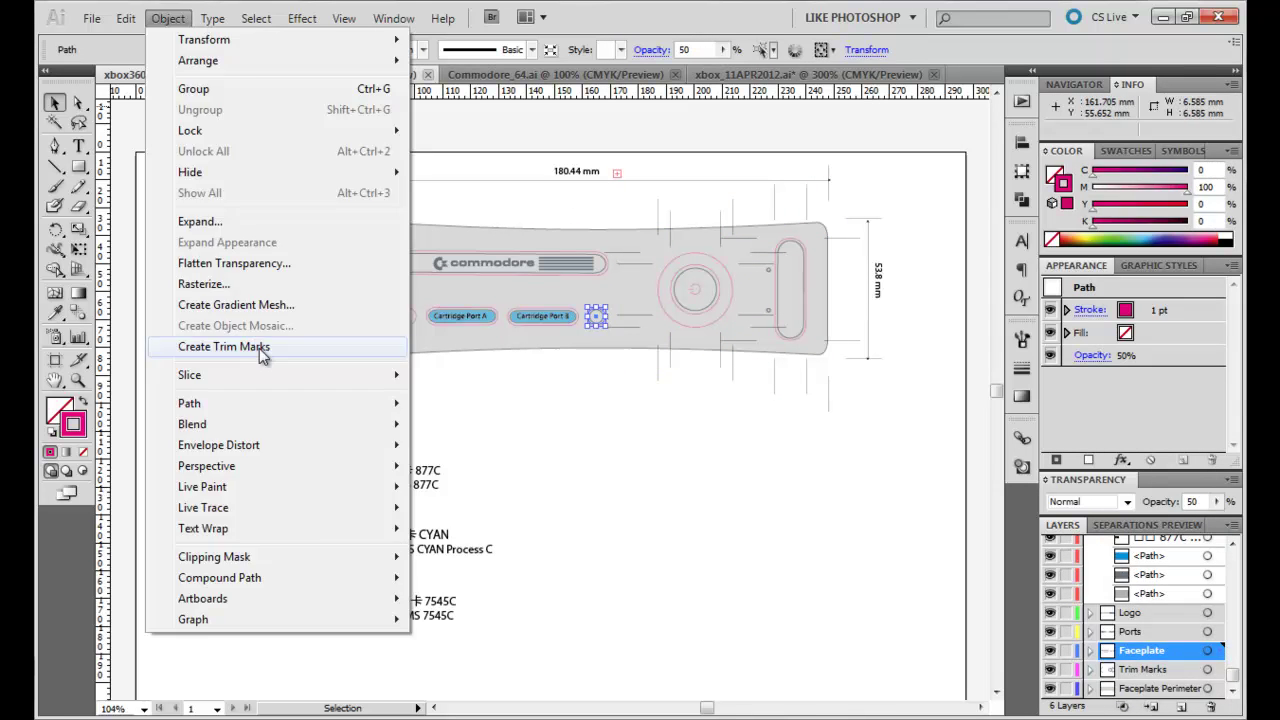
left_click(229, 346)
left_click(395, 316)
left_click(168, 18)
left_click(229, 346)
left_click(655, 488)
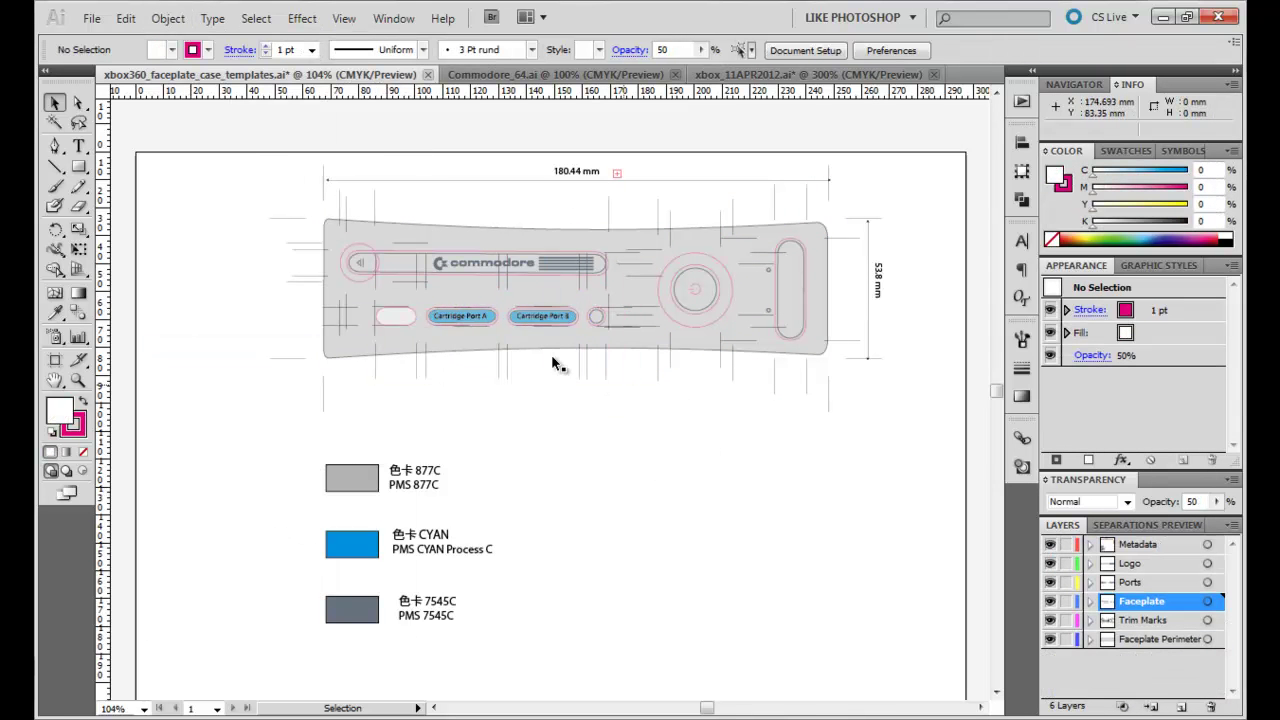